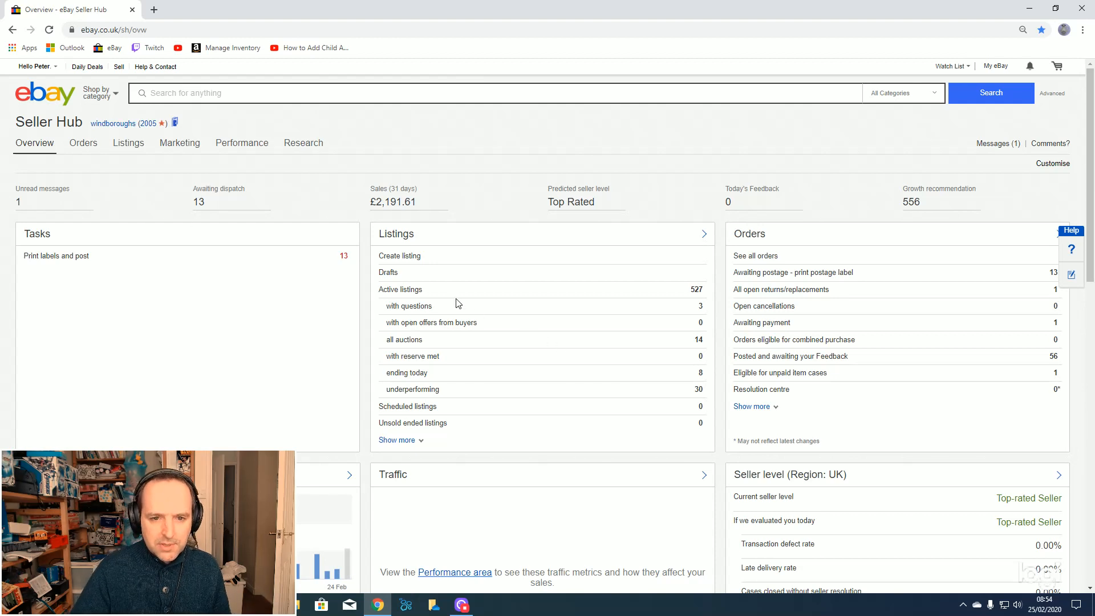
# Open the active listings and examine the promotion subcategories under Clothing > Ladies Clothing in the shop category filter
pyautogui.click(412, 292)
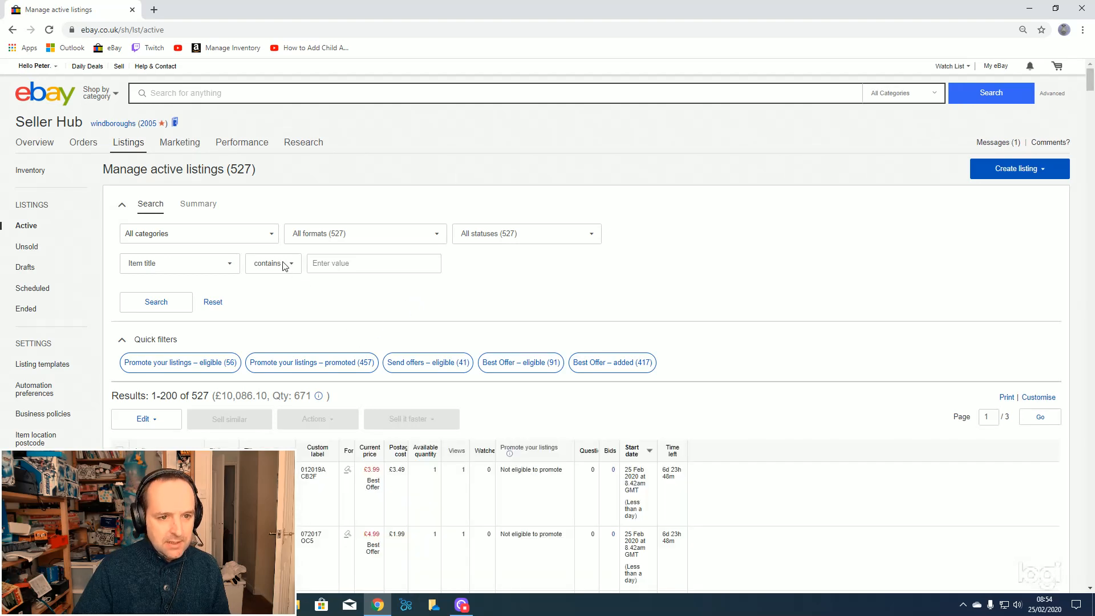
pyautogui.click(272, 232)
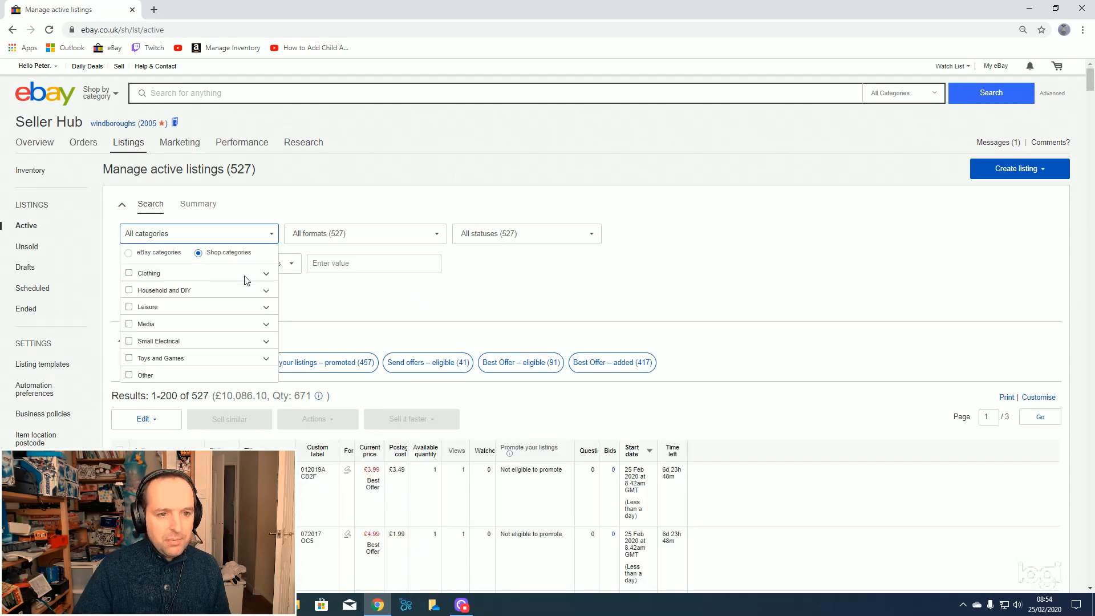
pyautogui.click(262, 277)
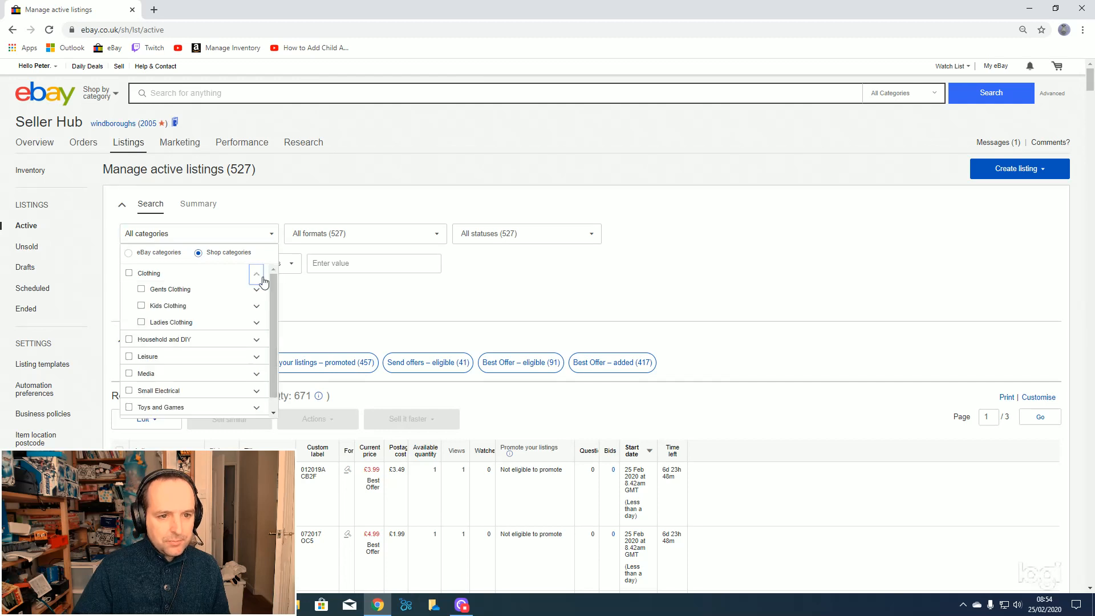
pyautogui.click(256, 325)
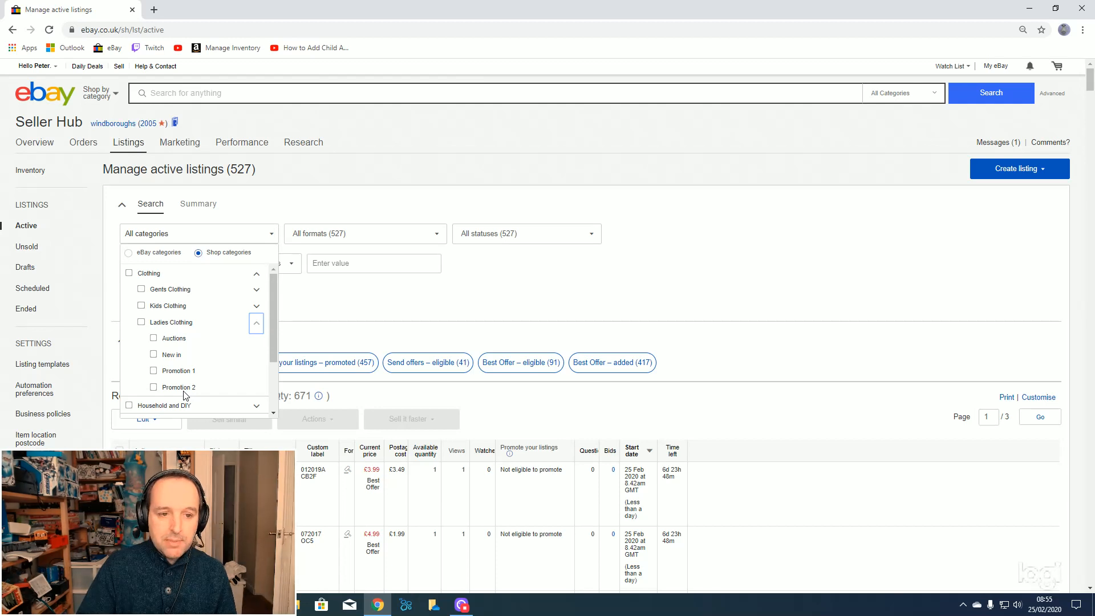
pyautogui.click(551, 294)
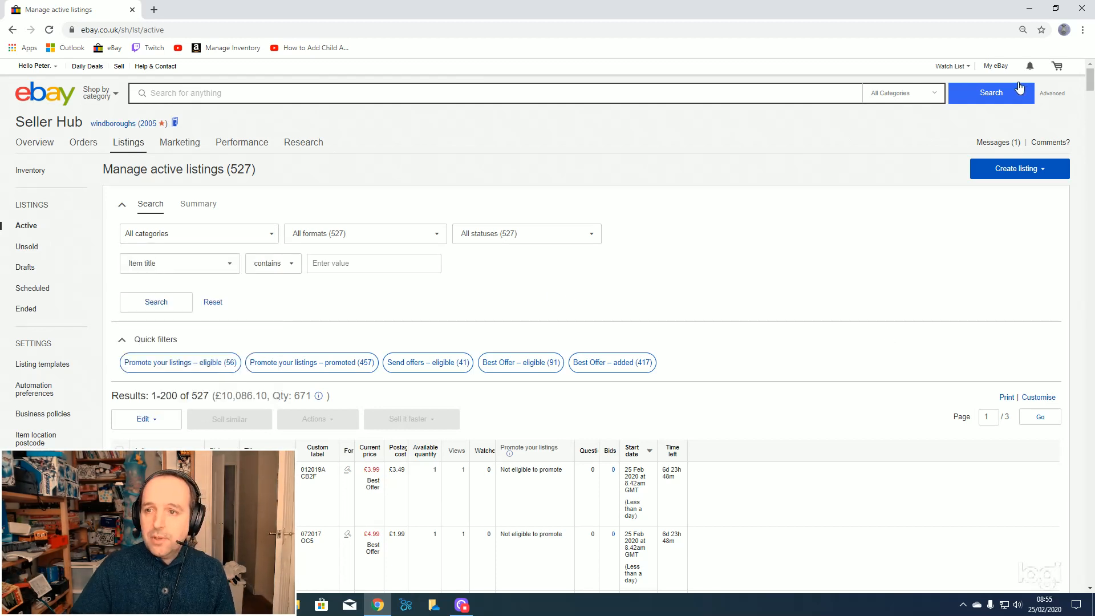
# Return to the Seller Hub overview and open the Markdown Manager from the selling tools
pyautogui.click(1000, 71)
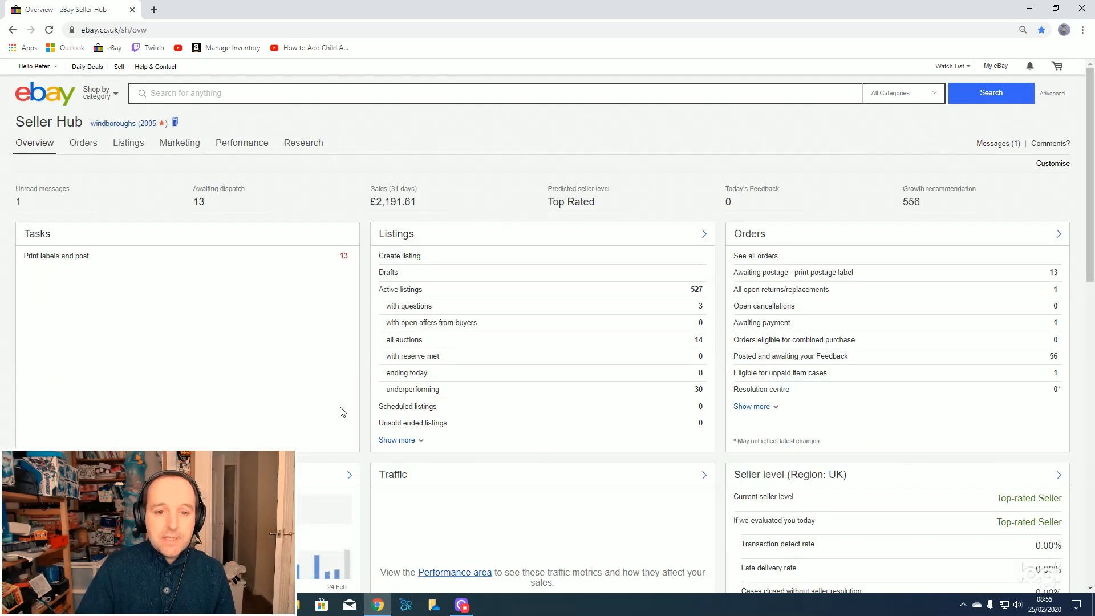
pyautogui.scroll(-1, 484, 415)
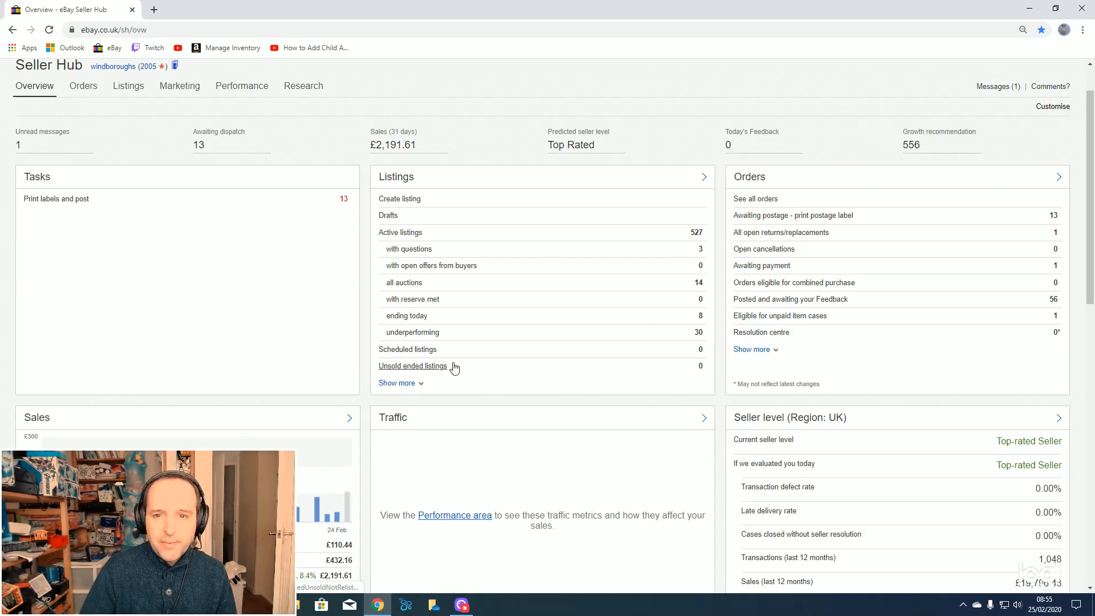
pyautogui.click(419, 233)
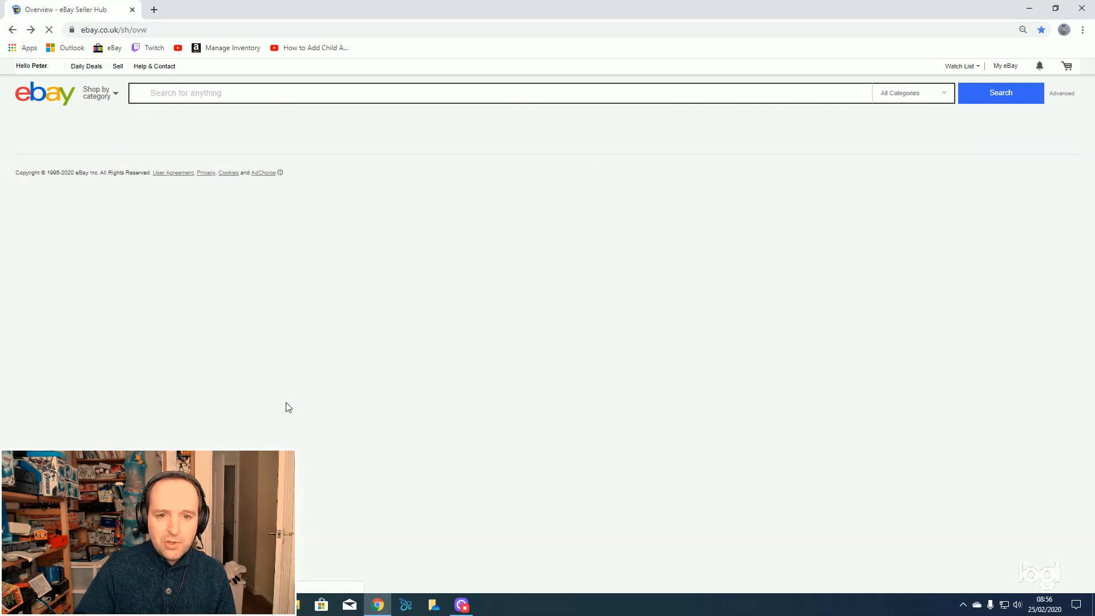
pyautogui.scroll(-9, 422, 408)
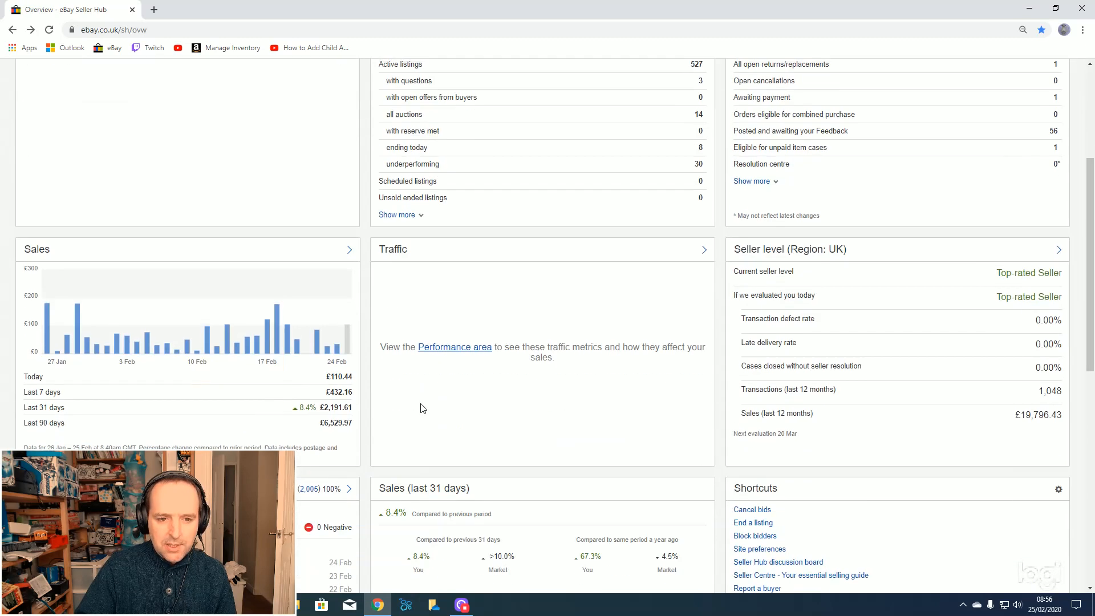
pyautogui.scroll(-2, 420, 407)
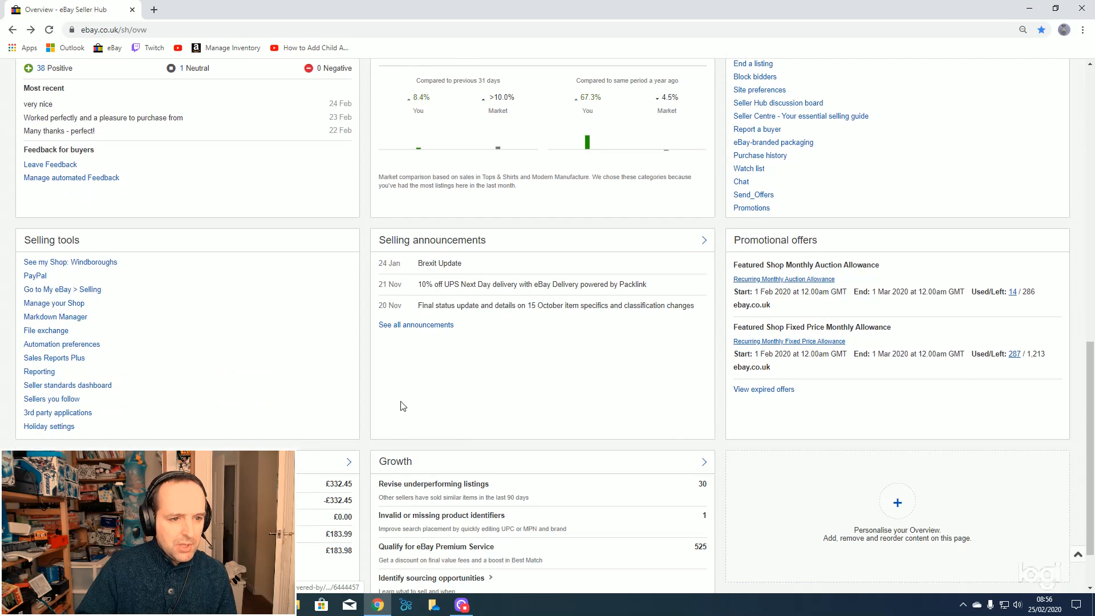
pyautogui.click(66, 318)
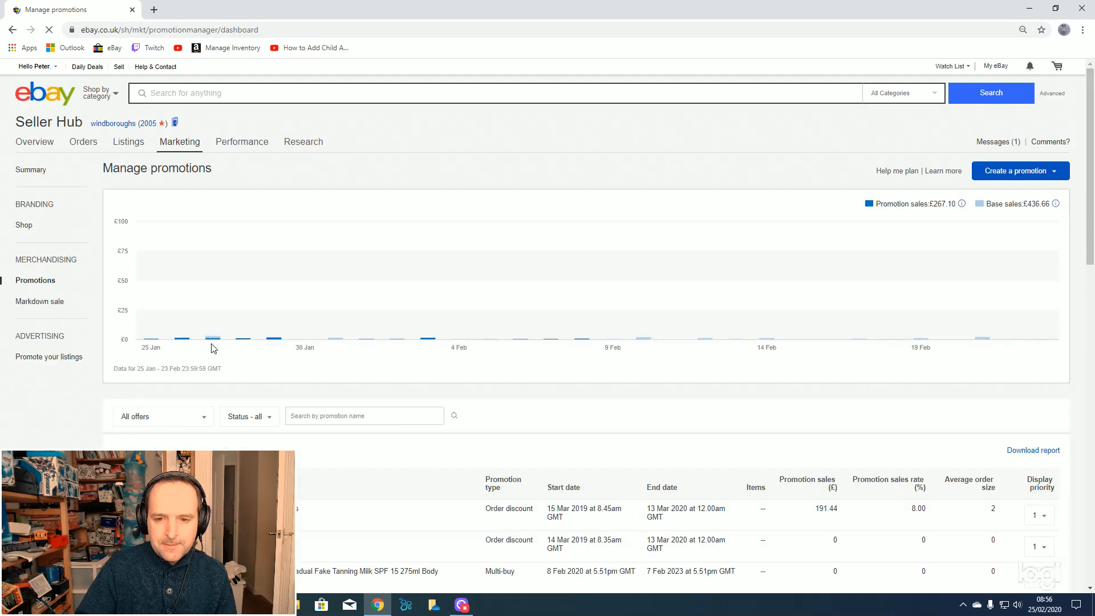
# Filter the promotions by Sale event + markdown and review the status and dates of the listed offers
pyautogui.scroll(-3, 214, 348)
pyautogui.click(189, 249)
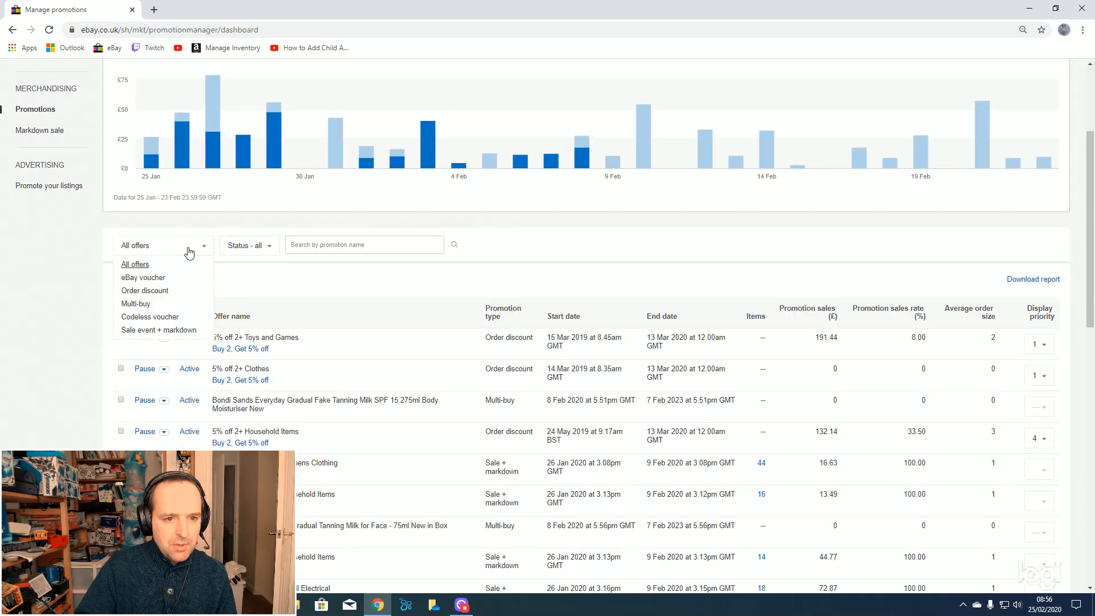
pyautogui.click(167, 330)
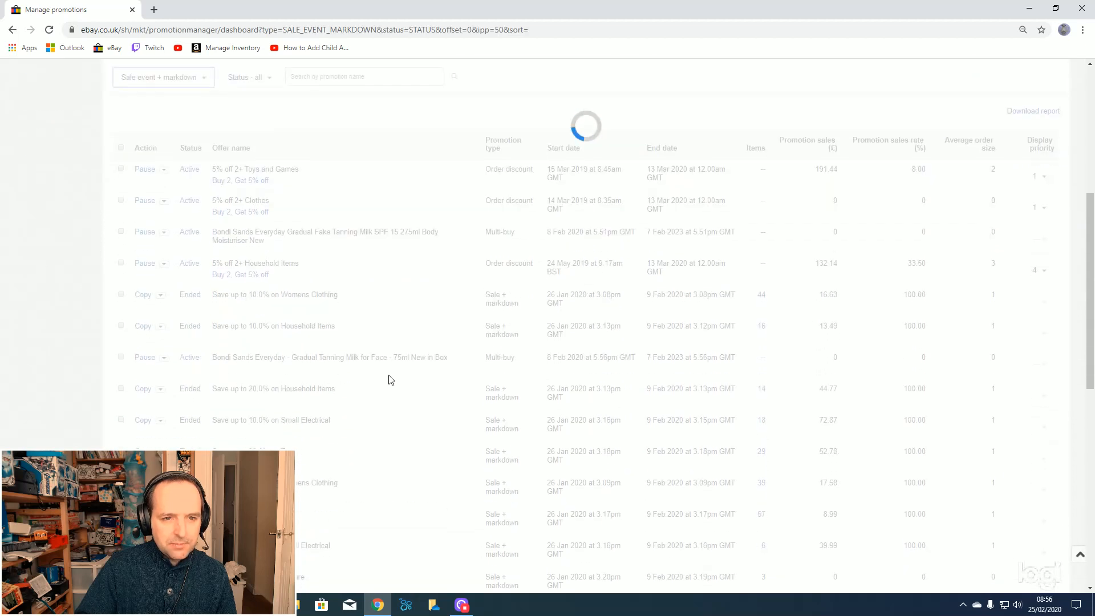
pyautogui.scroll(-1, 390, 380)
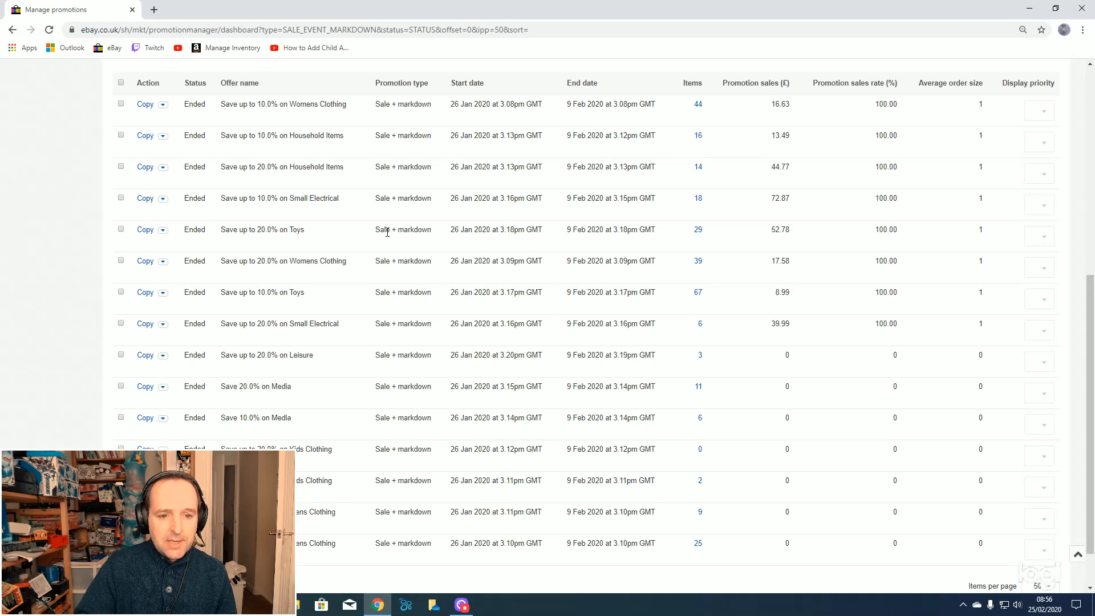
pyautogui.scroll(3, 387, 232)
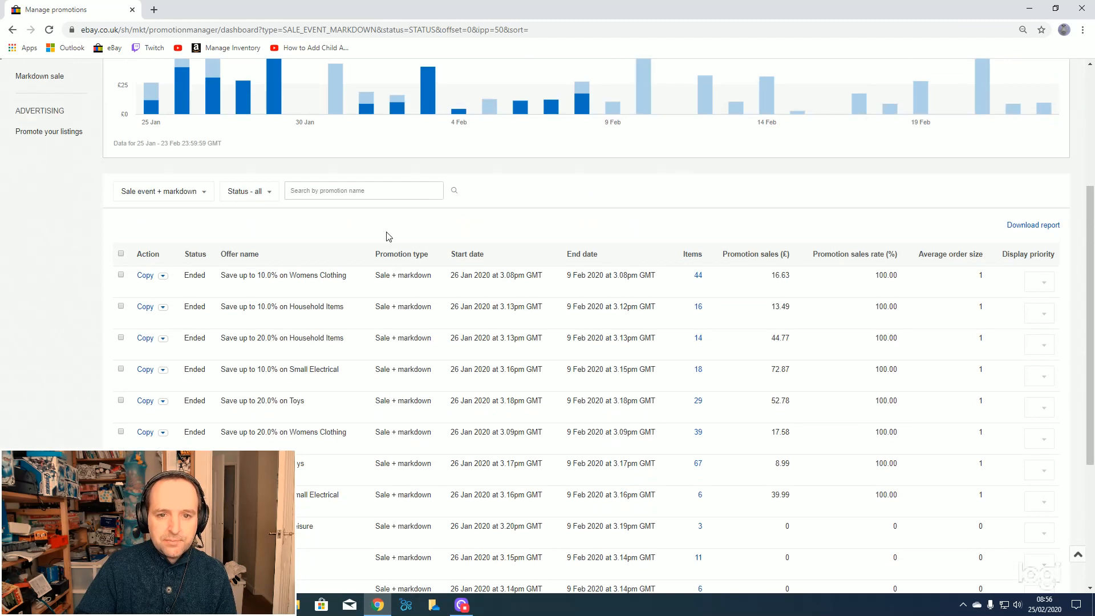
pyautogui.scroll(-1, 387, 232)
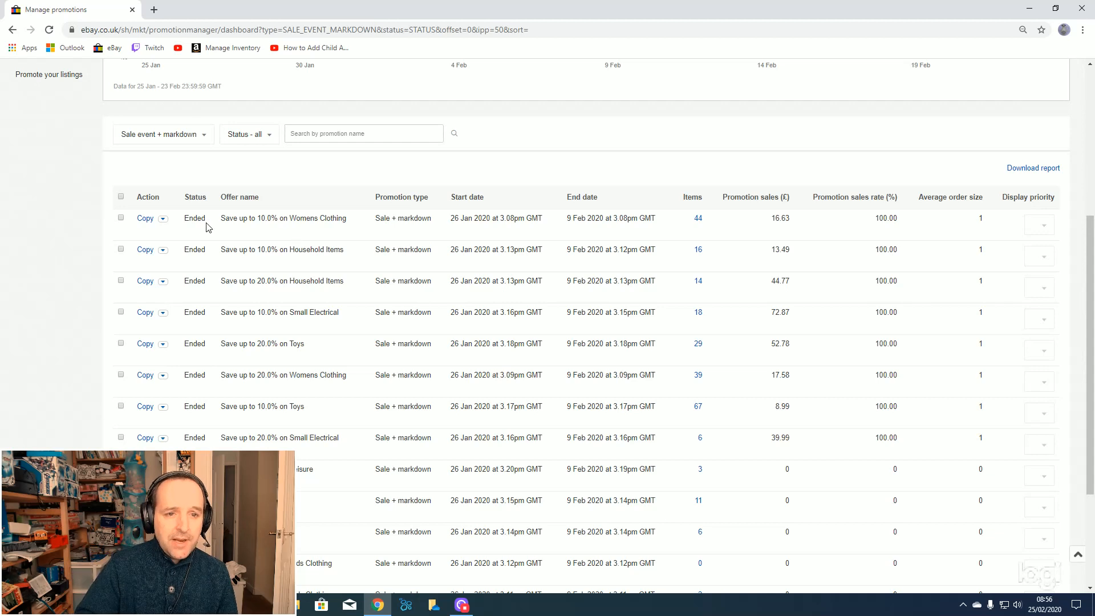
pyautogui.scroll(5, 217, 329)
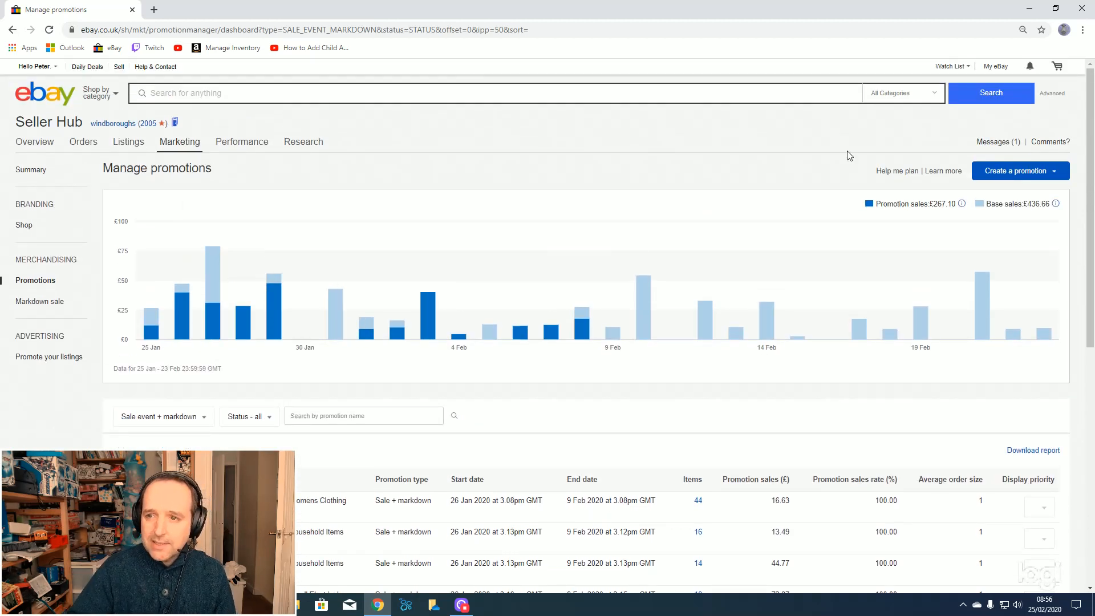
# Return to the active listings and filter them by the shop category Clothing > Ladies Clothing > Promotion 2
pyautogui.moveTo(996, 67)
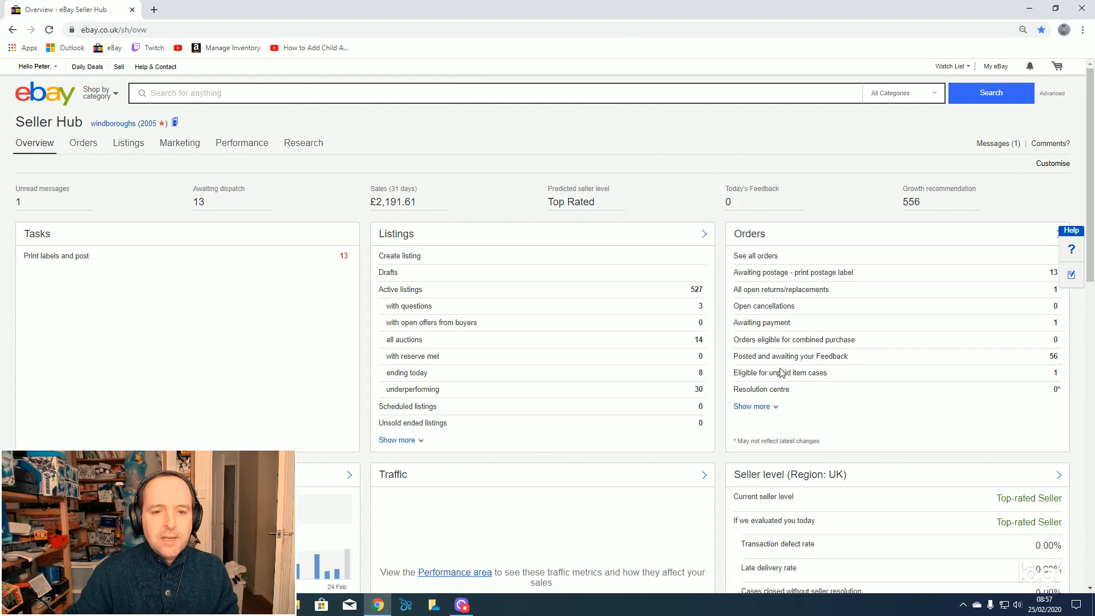
pyautogui.scroll(-2, 781, 372)
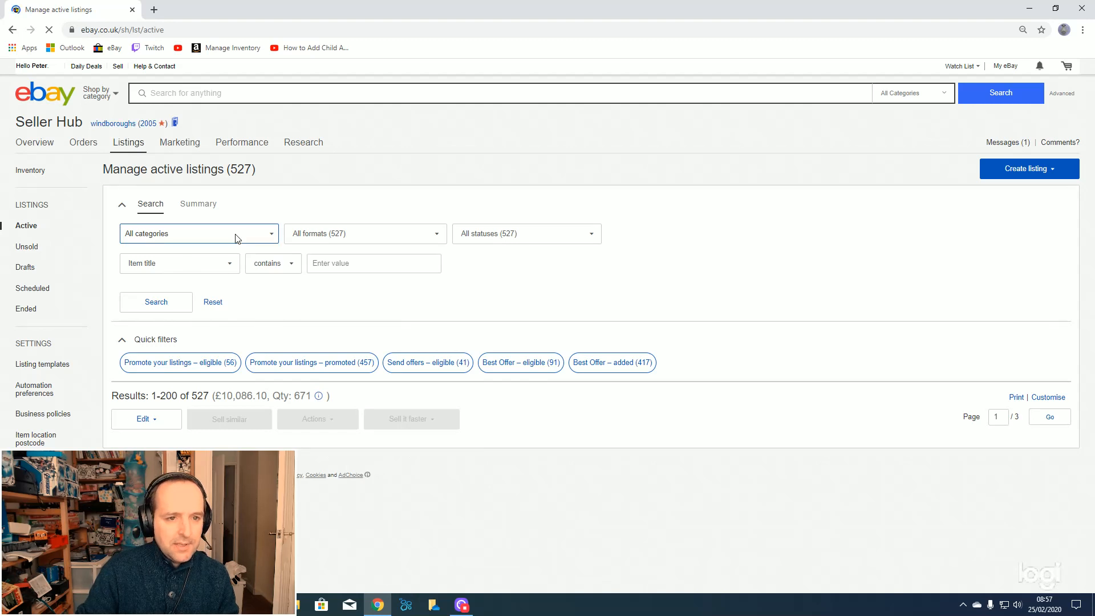
pyautogui.click(268, 239)
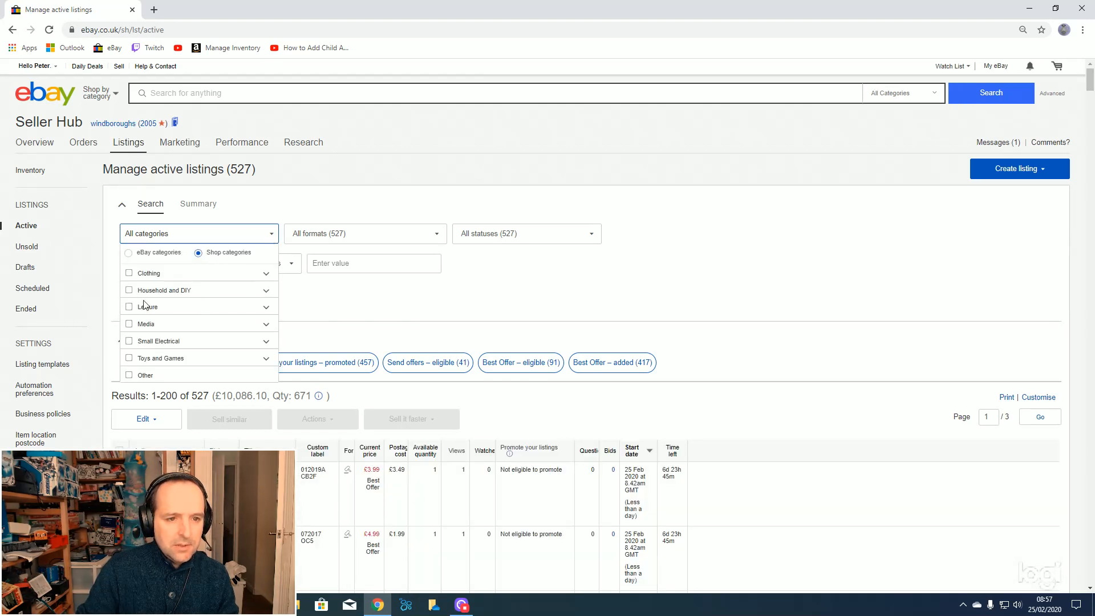
pyautogui.click(265, 274)
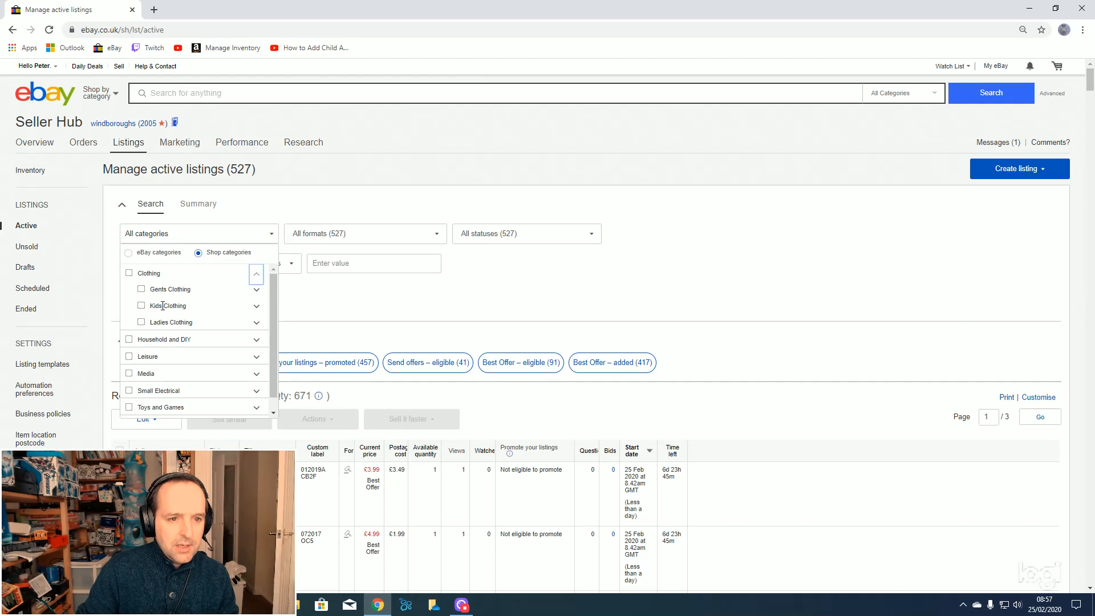
pyautogui.click(256, 324)
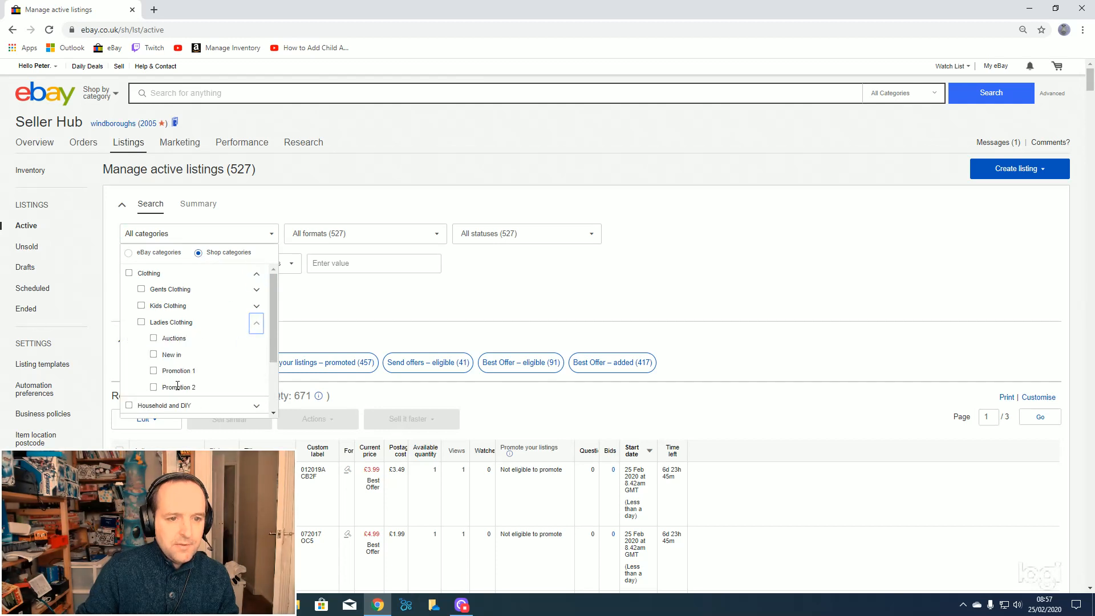
pyautogui.click(153, 388)
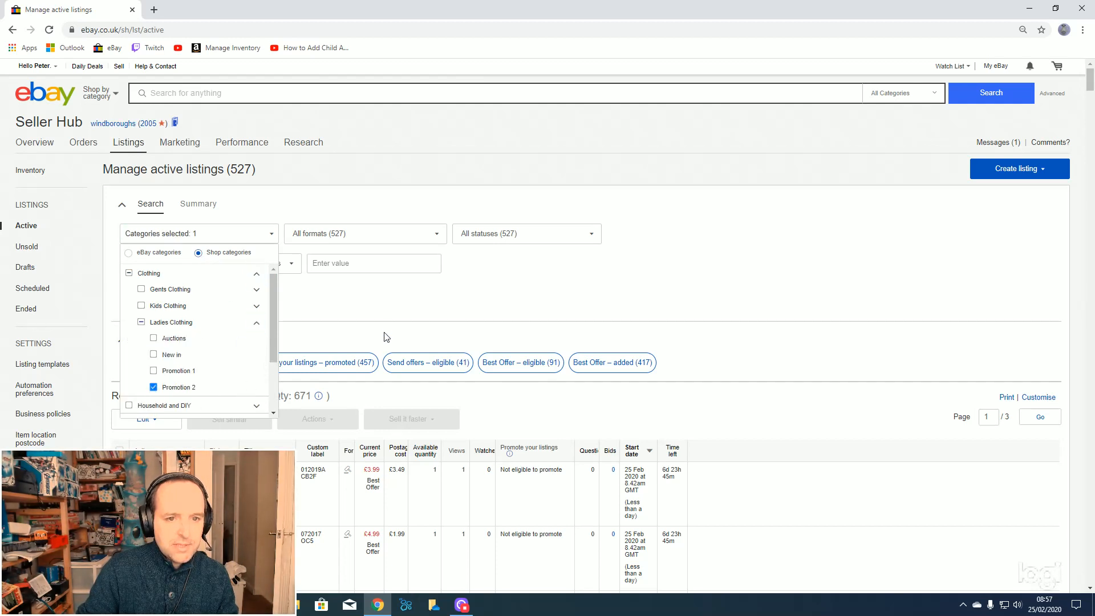
pyautogui.click(374, 317)
pyautogui.click(143, 302)
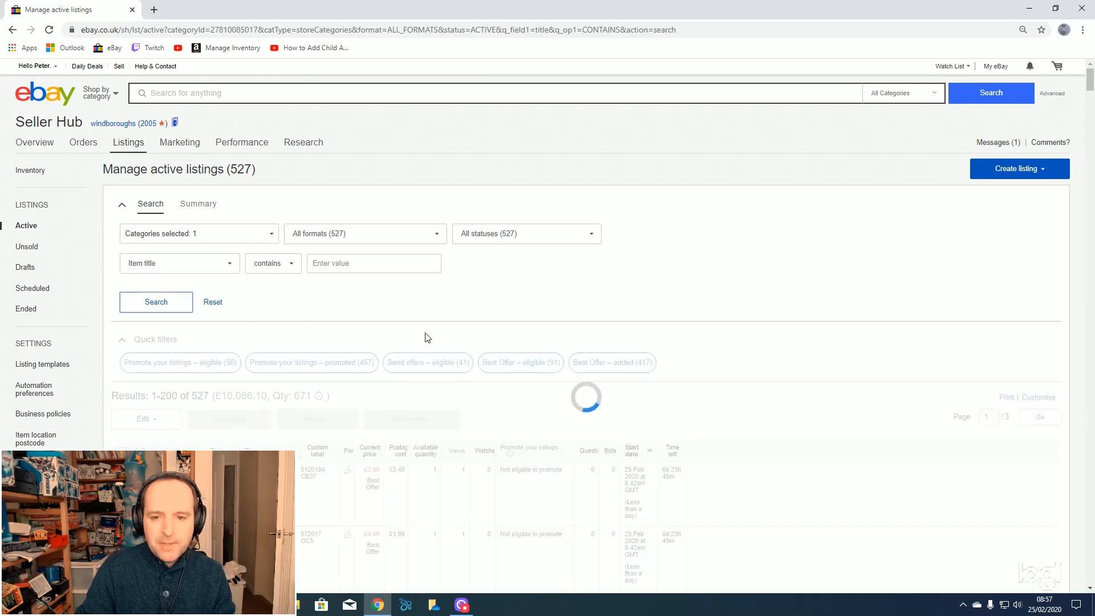
# Select all the filtered Promotion 2 listings and end them in bulk
pyautogui.scroll(-12, 443, 378)
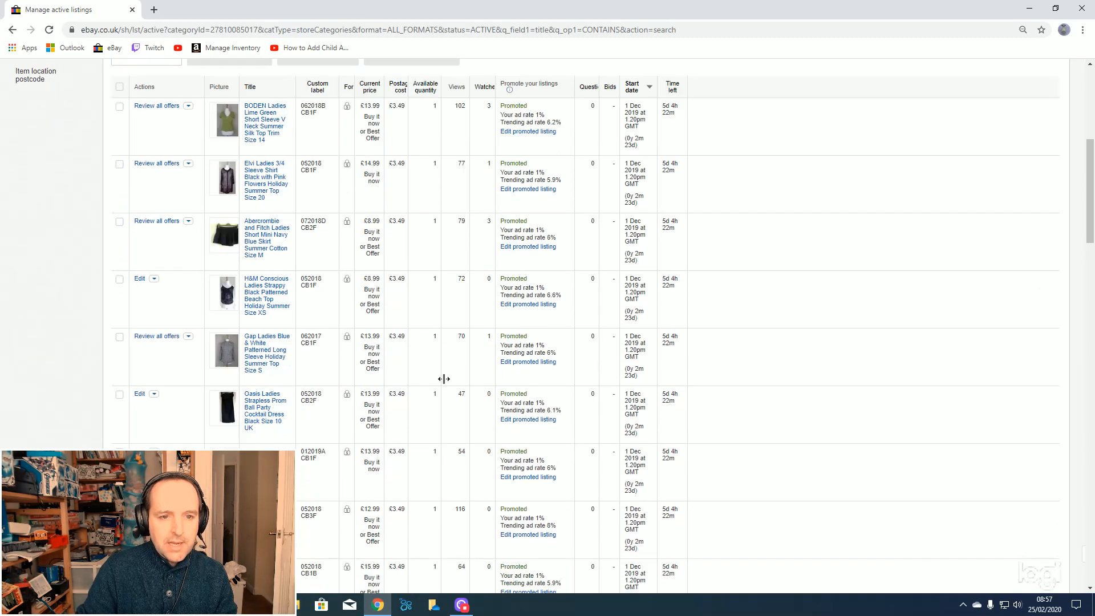
pyautogui.scroll(10, 444, 378)
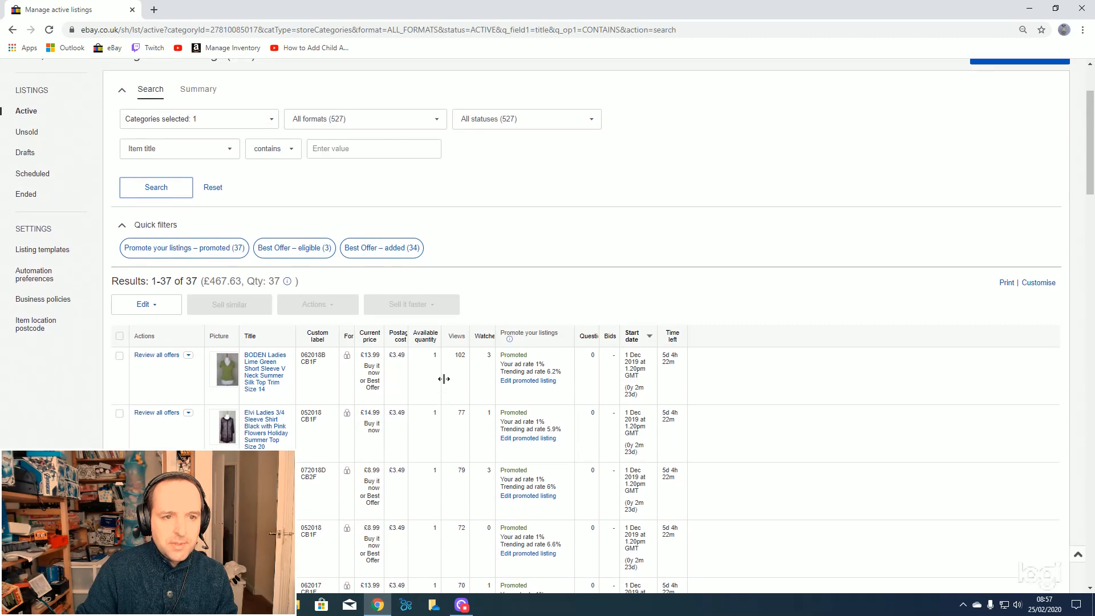
pyautogui.click(119, 336)
pyautogui.click(340, 309)
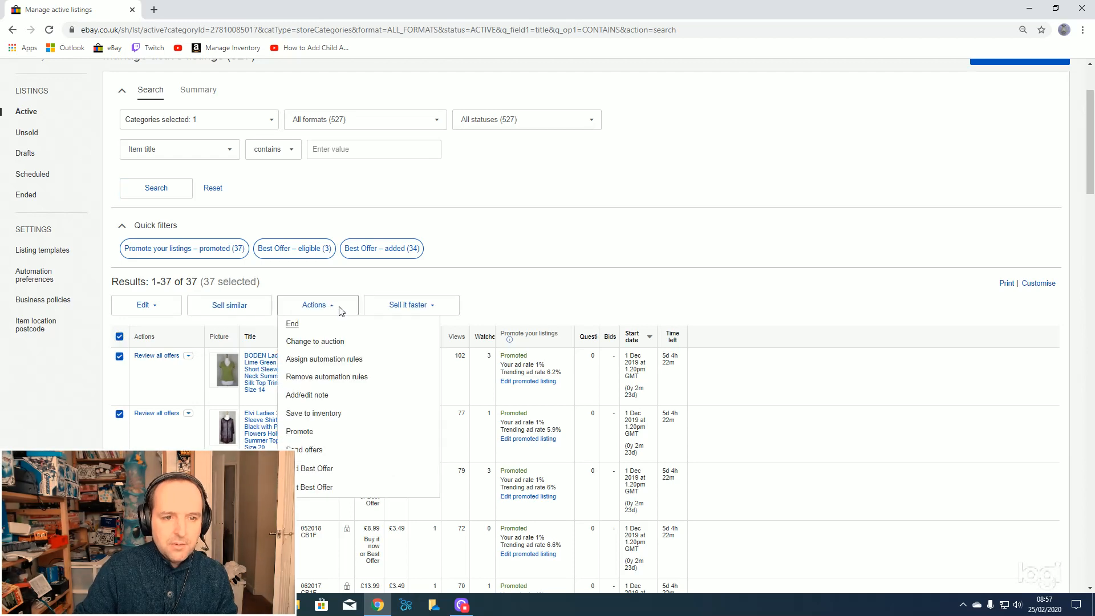
pyautogui.click(293, 324)
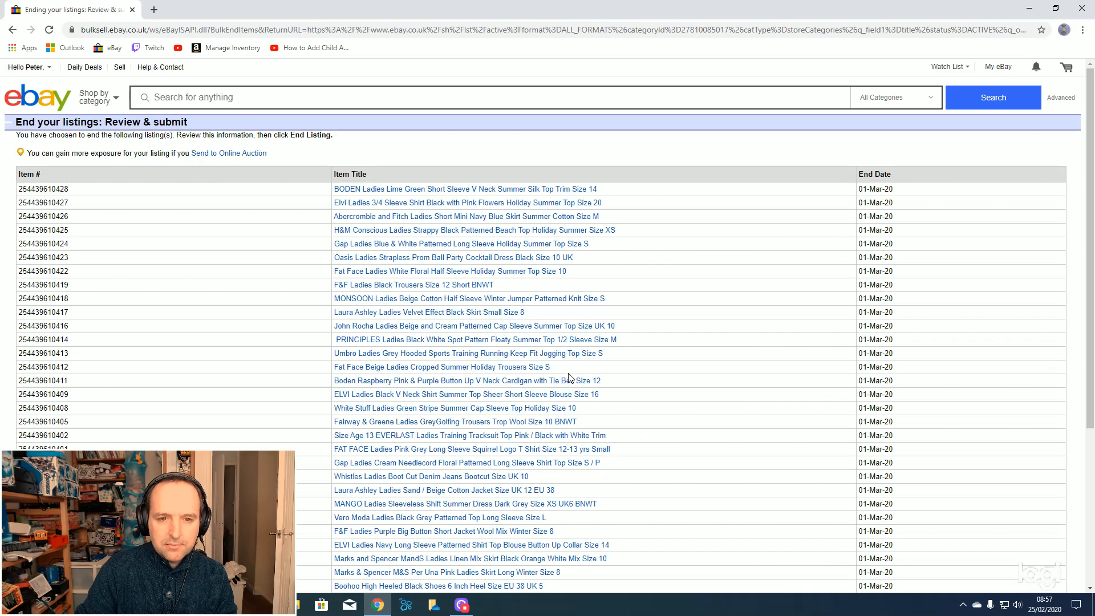
pyautogui.scroll(-10, 567, 379)
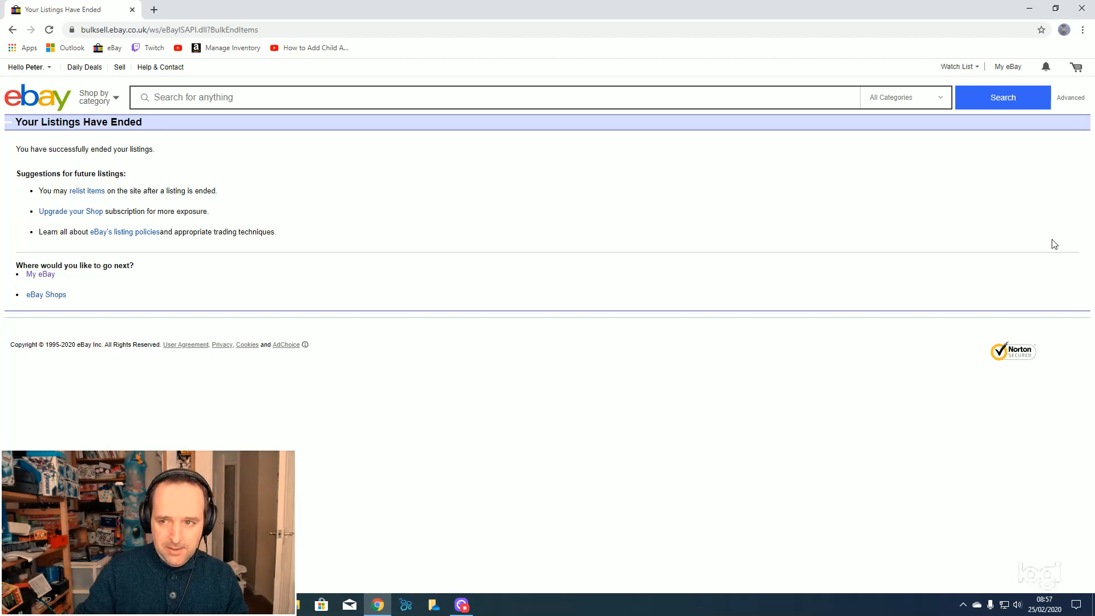
# Return to the active listings and filter them by the shop category Clothing > Ladies Clothing > Promotion 1
pyautogui.click(1008, 67)
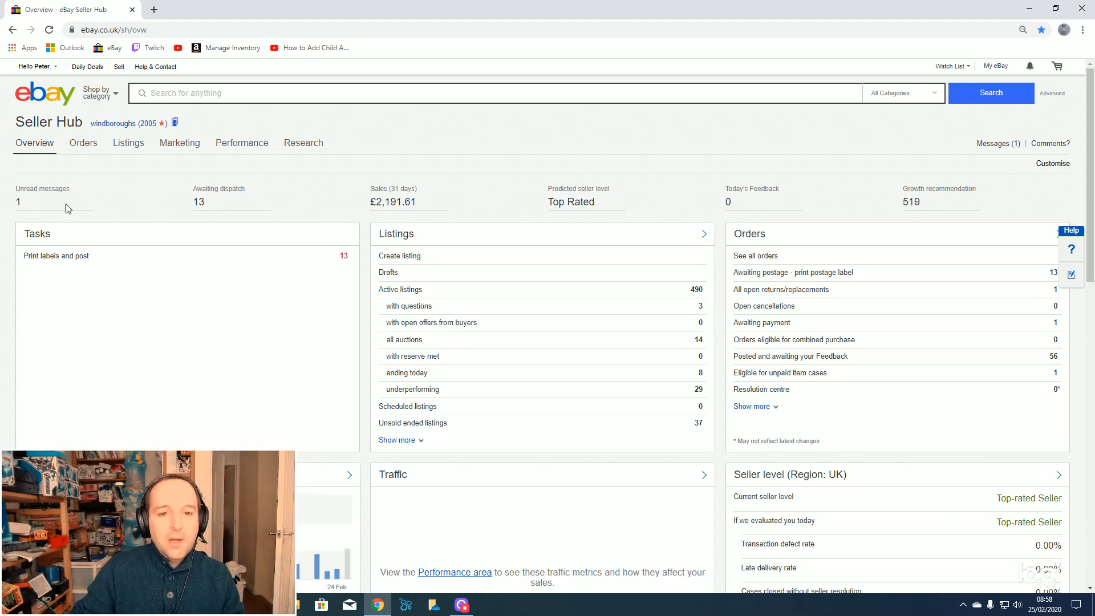
pyautogui.click(414, 294)
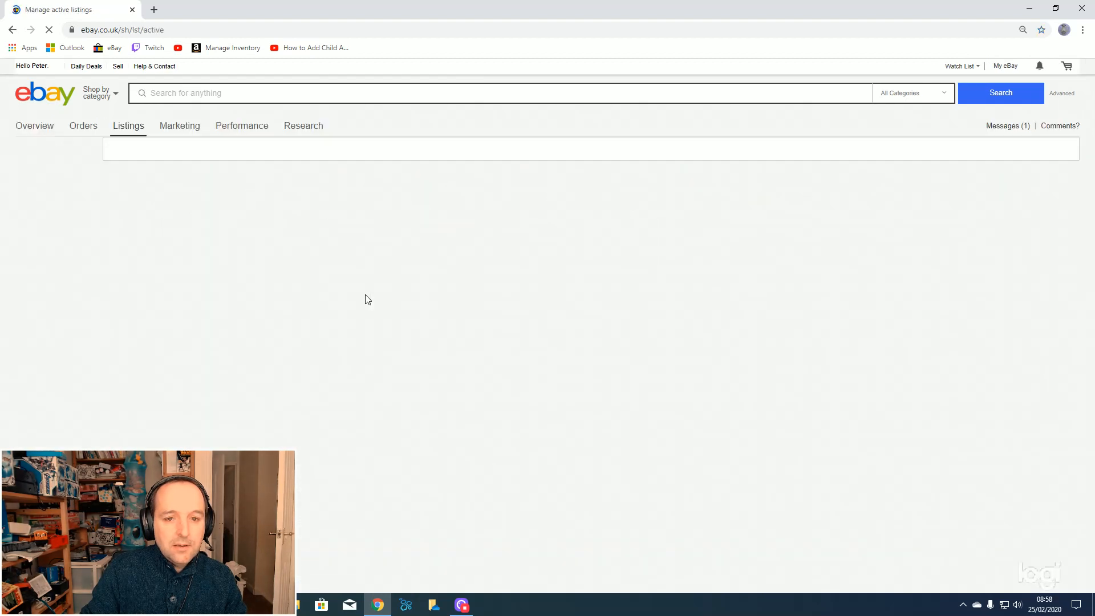
pyautogui.click(230, 237)
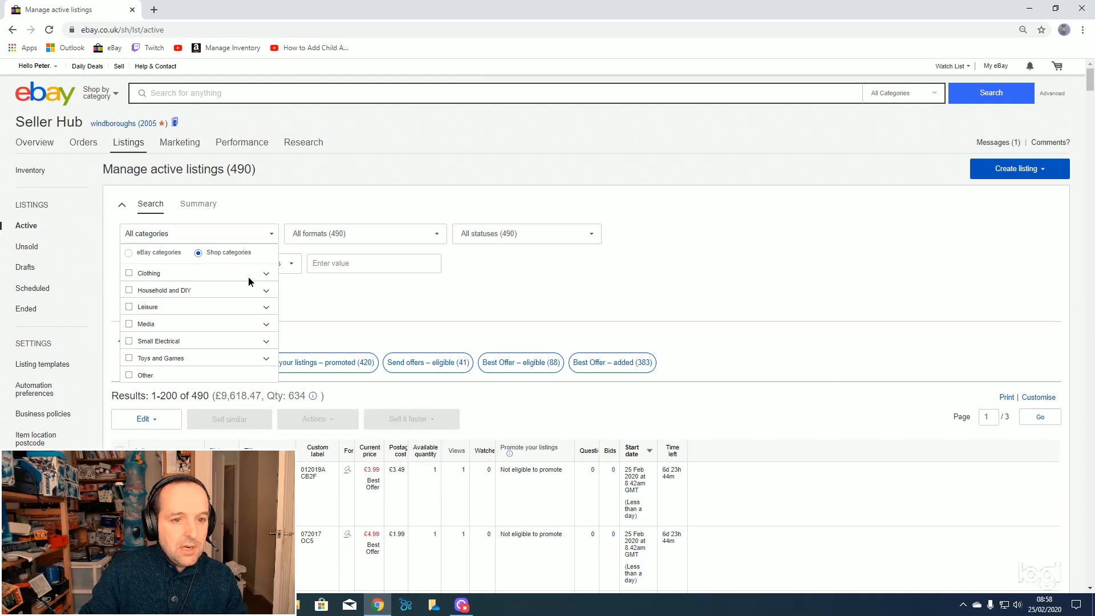
pyautogui.click(267, 274)
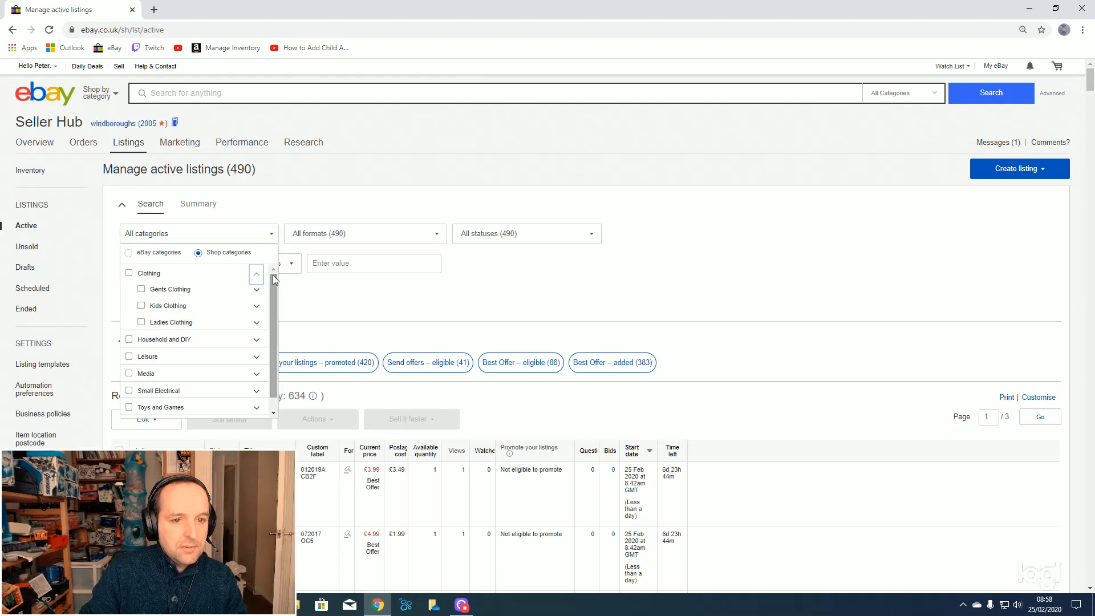
pyautogui.click(257, 323)
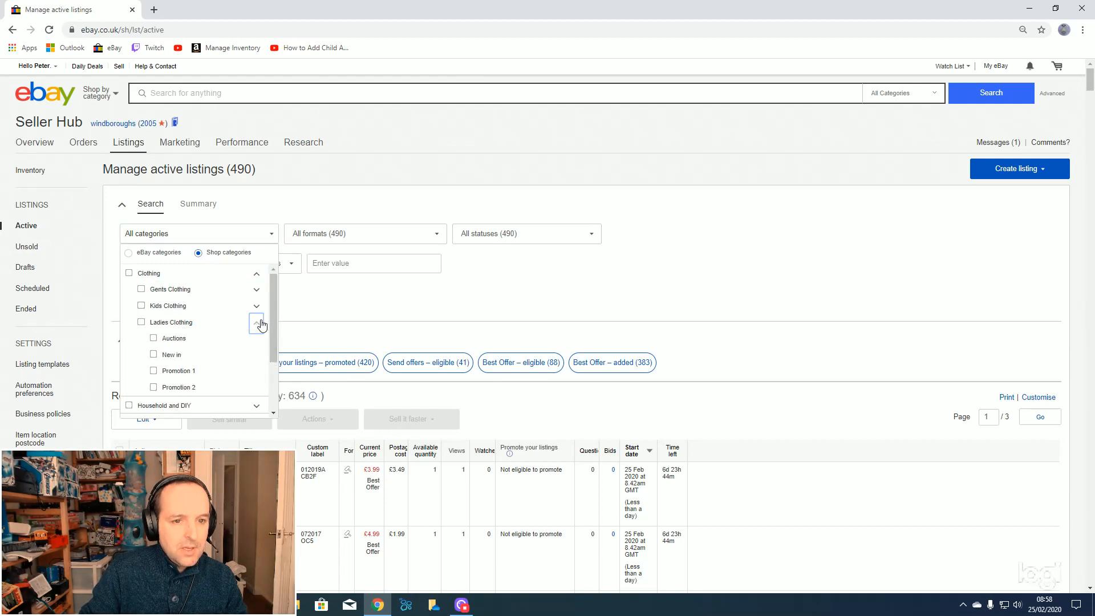
pyautogui.click(153, 370)
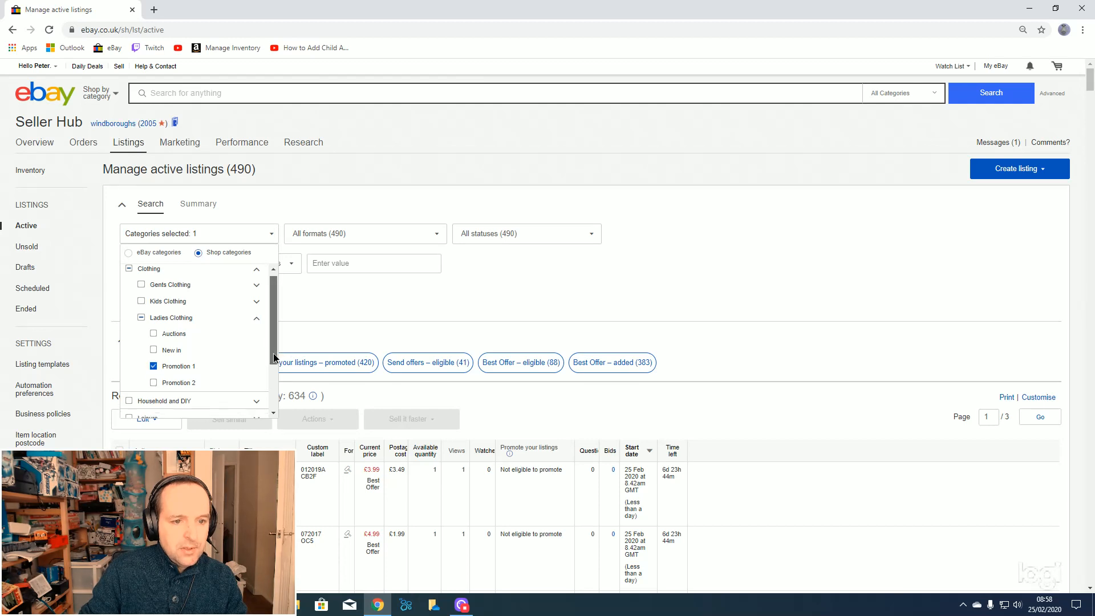
pyautogui.click(353, 313)
pyautogui.click(157, 303)
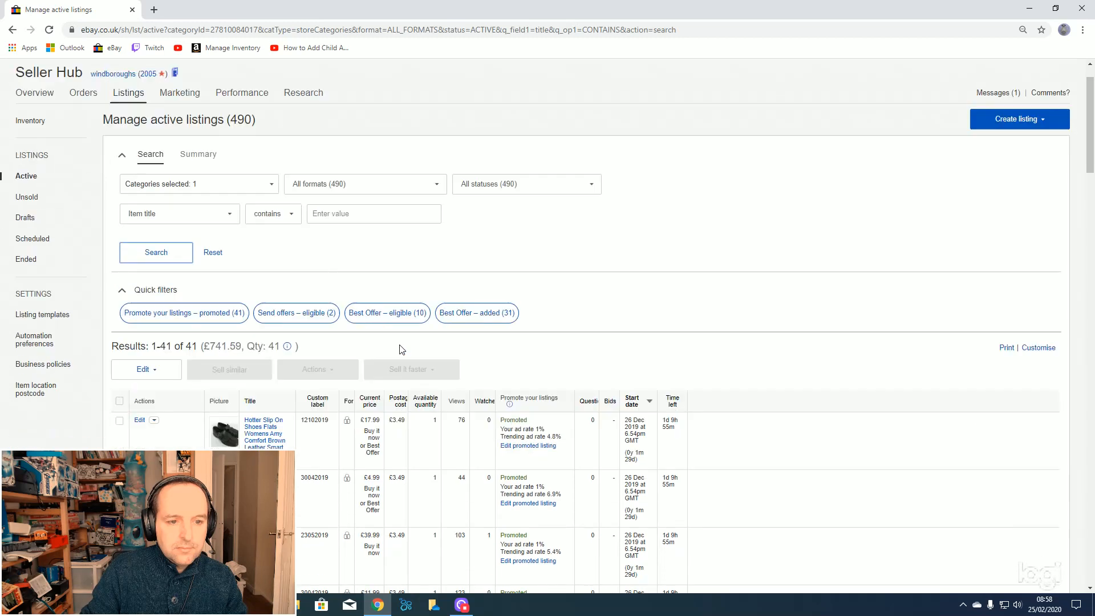
# Select all the filtered Promotion 1 listings, look through them, and open the selection for bulk editing
pyautogui.scroll(-4, 401, 347)
pyautogui.click(119, 222)
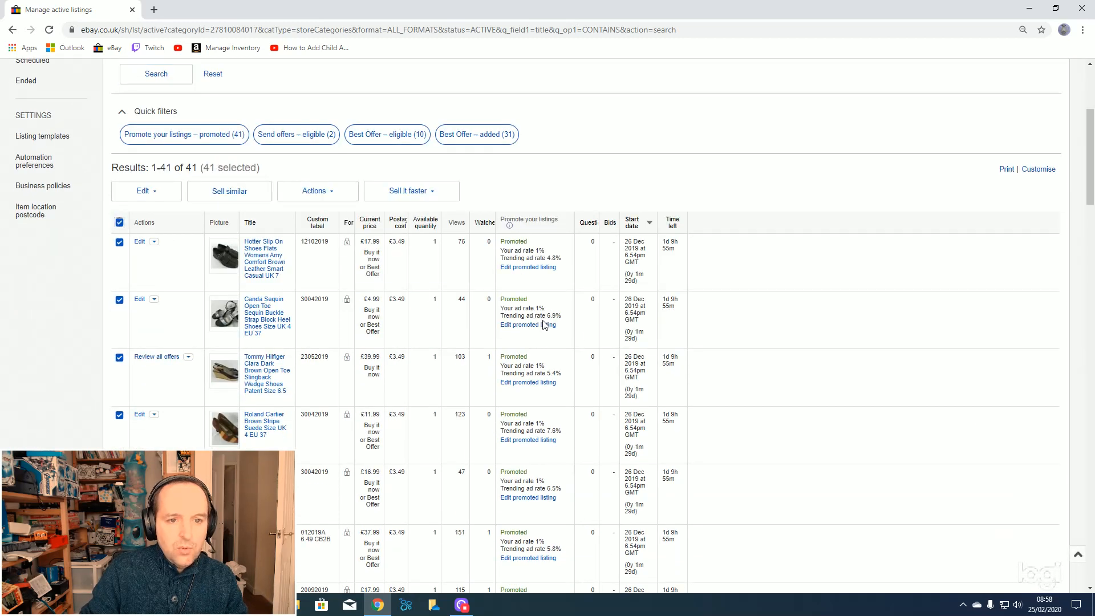
pyautogui.scroll(-6, 609, 359)
pyautogui.scroll(-20, 609, 358)
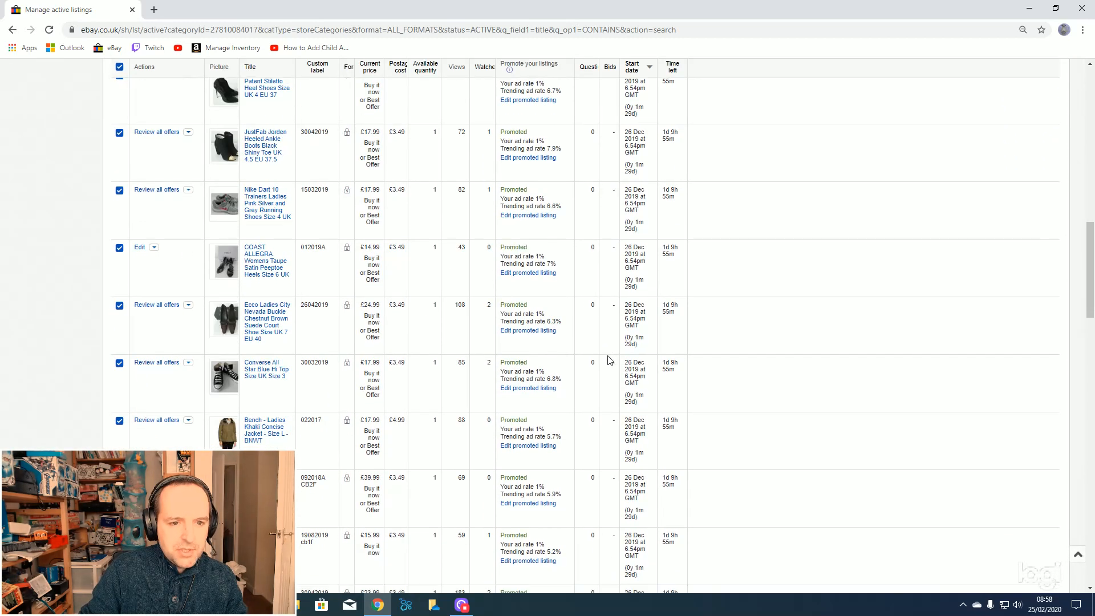
pyautogui.scroll(-16, 610, 360)
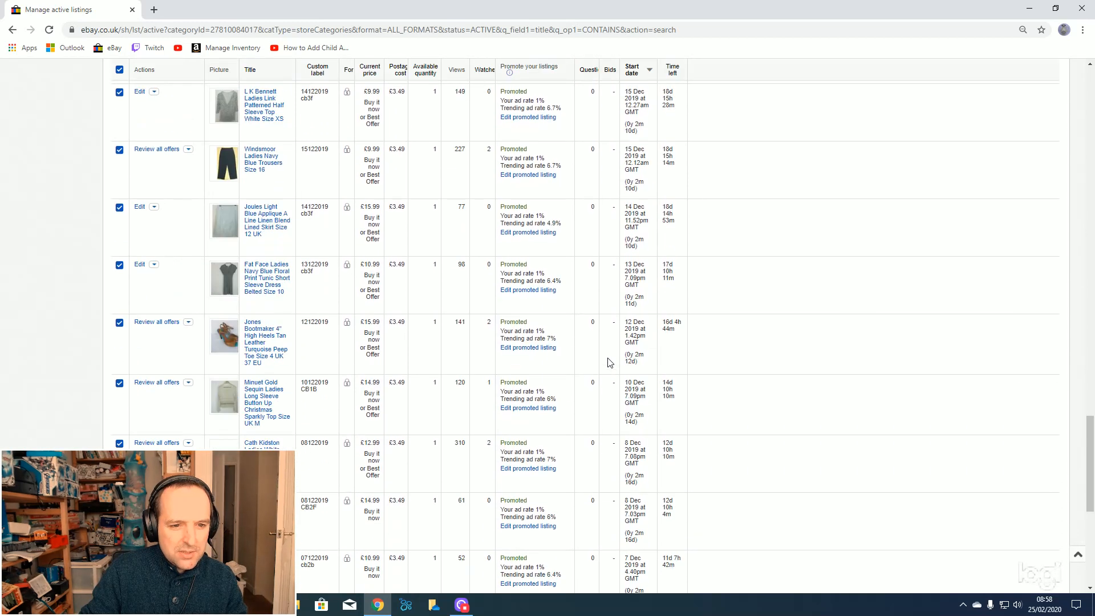
pyautogui.scroll(20, 610, 363)
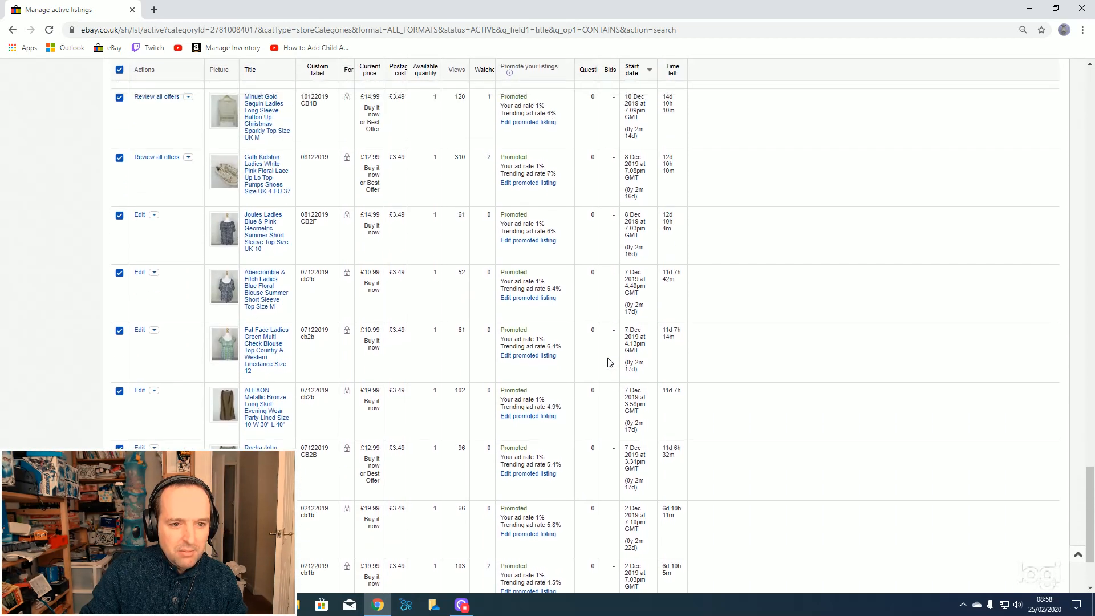
pyautogui.scroll(10, 610, 363)
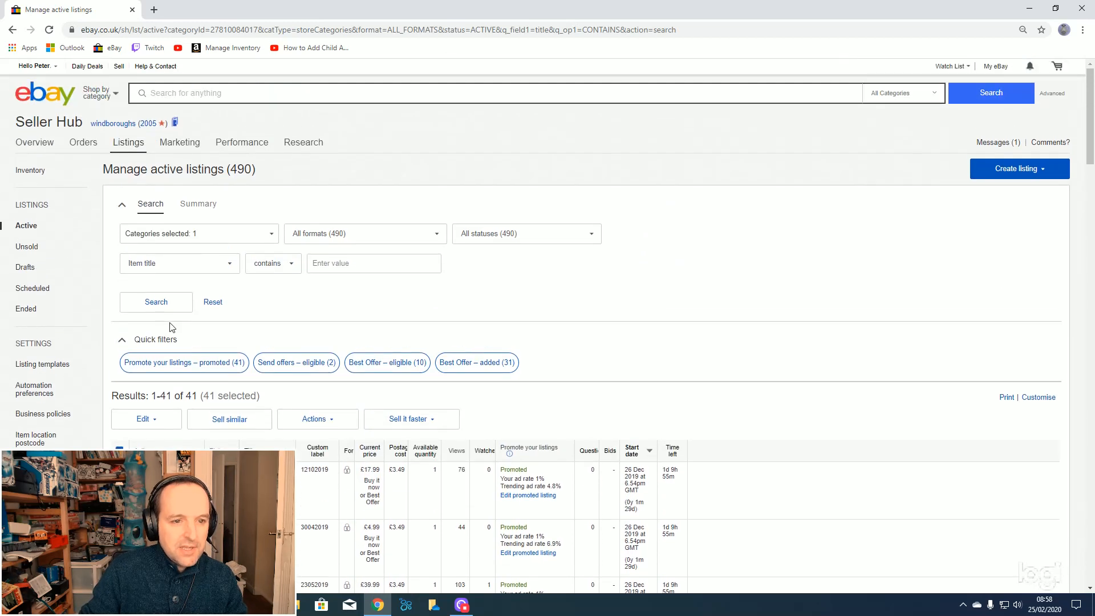
pyautogui.click(151, 425)
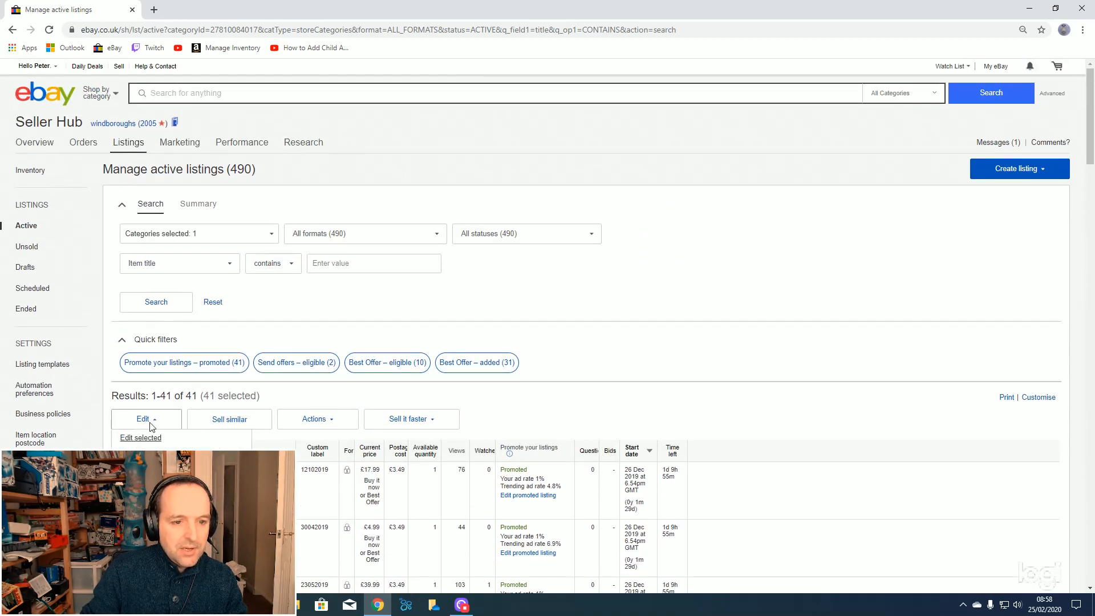
pyautogui.click(150, 448)
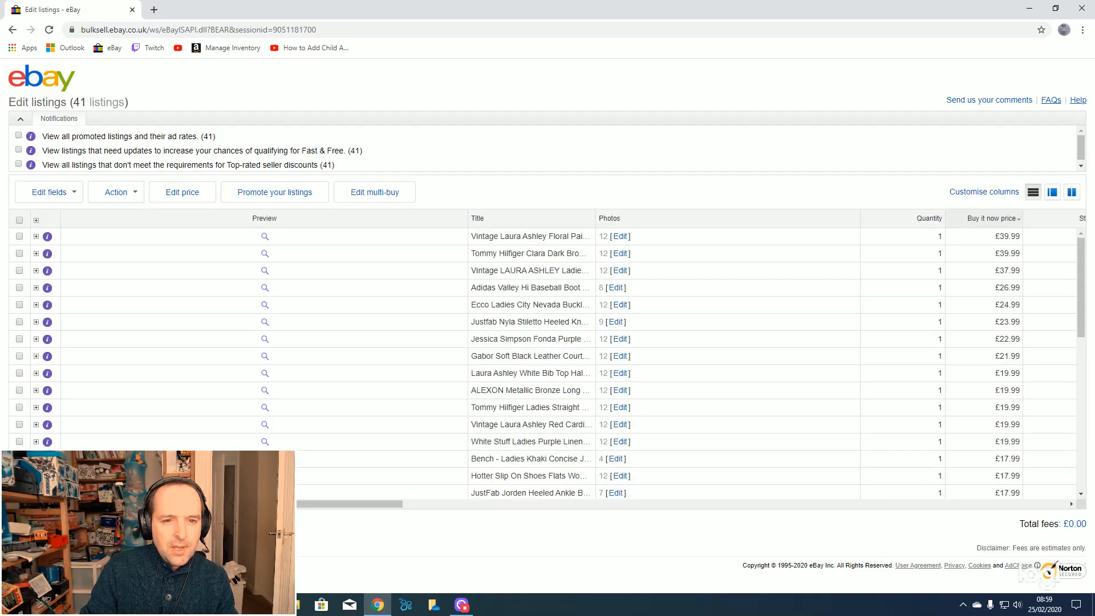
# Change the shop category of all the listings in the bulk editor to Clothing > Ladies Clothing > Promotion 2 and submit the changes
pyautogui.click(19, 220)
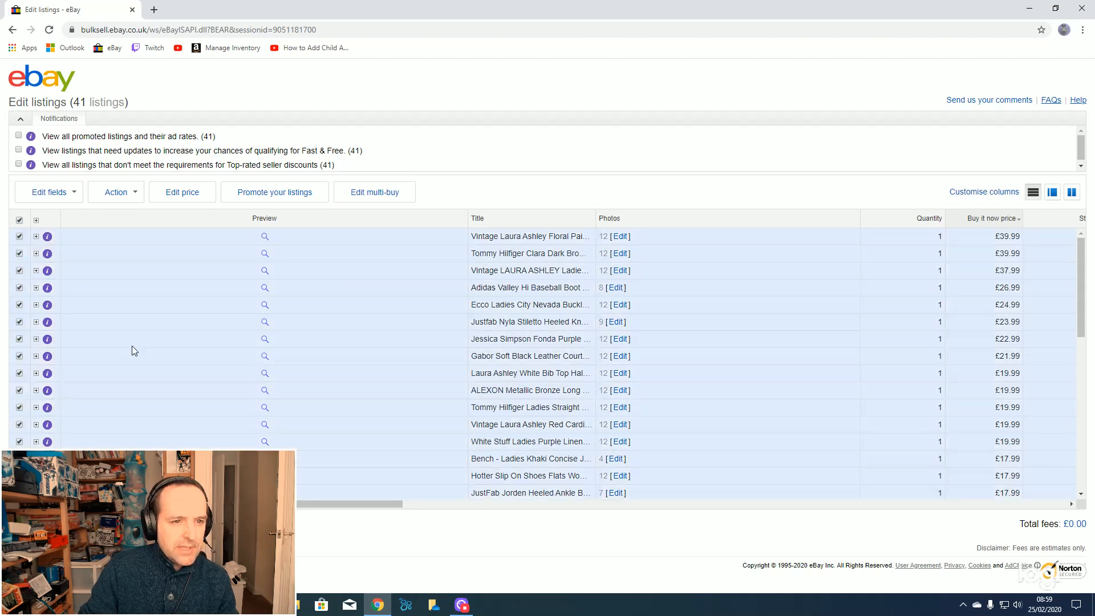
pyautogui.click(80, 196)
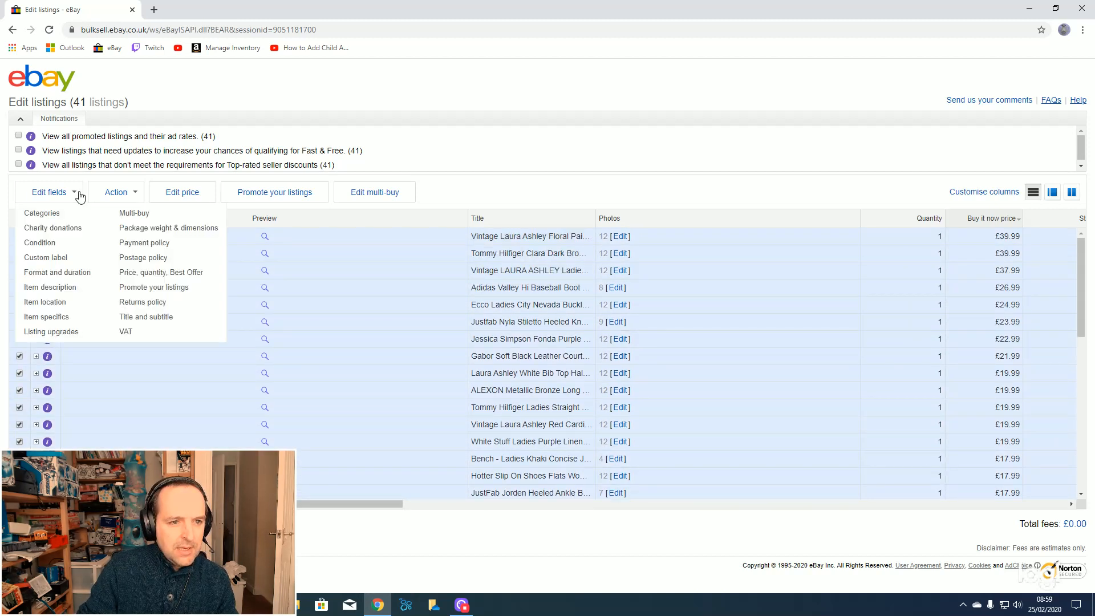
pyautogui.click(38, 213)
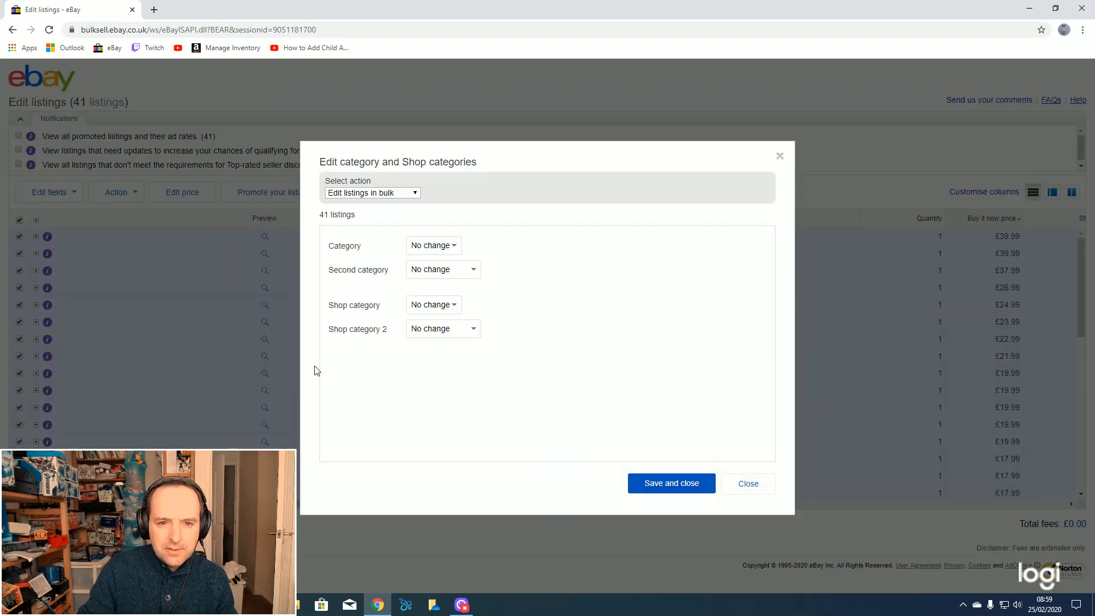
pyautogui.click(446, 304)
pyautogui.click(443, 330)
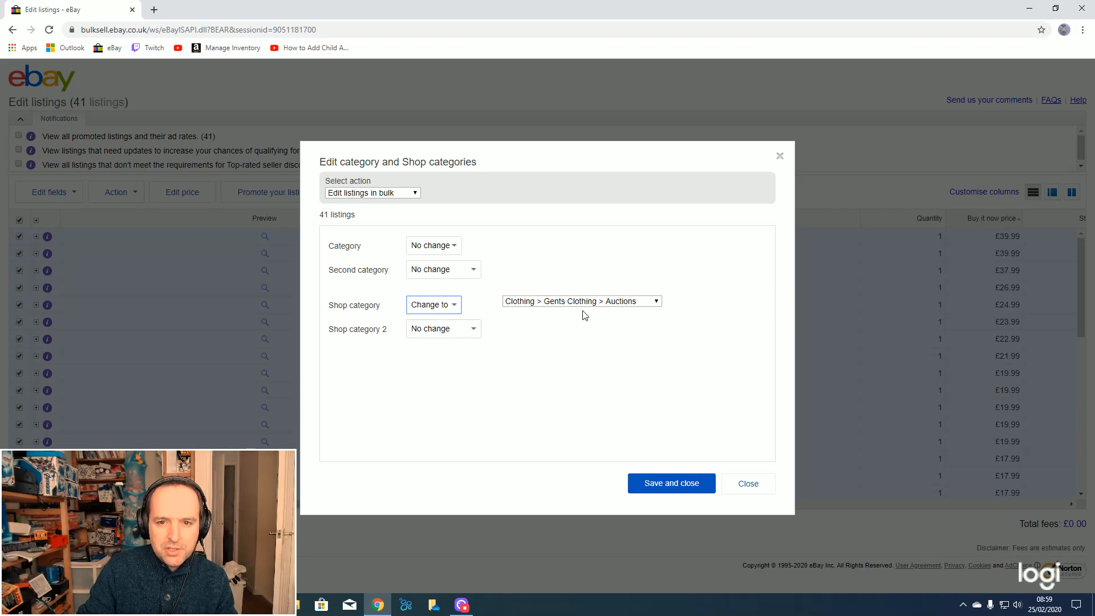
pyautogui.click(657, 303)
pyautogui.moveTo(657, 364)
pyautogui.mouseDown()
pyautogui.moveTo(653, 401)
pyautogui.moveTo(652, 355)
pyautogui.mouseUp()
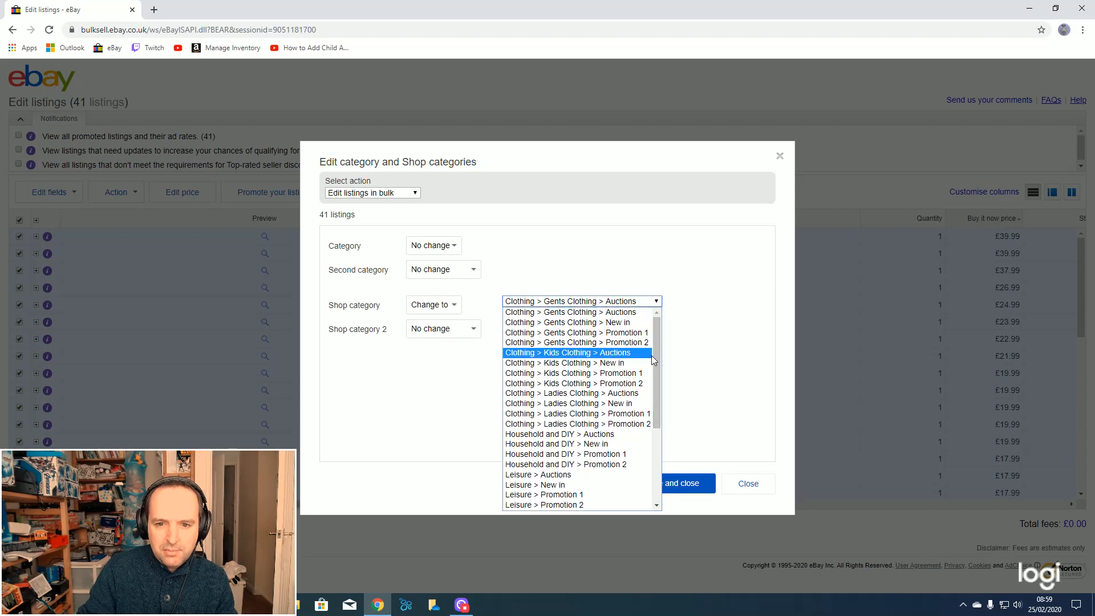
pyautogui.click(622, 428)
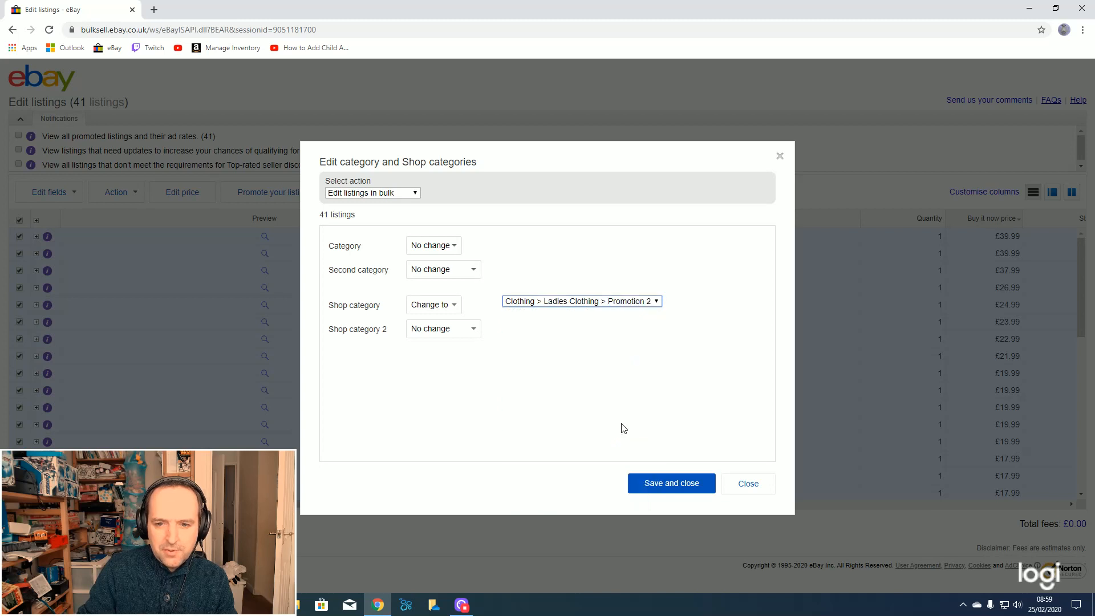
pyautogui.click(683, 494)
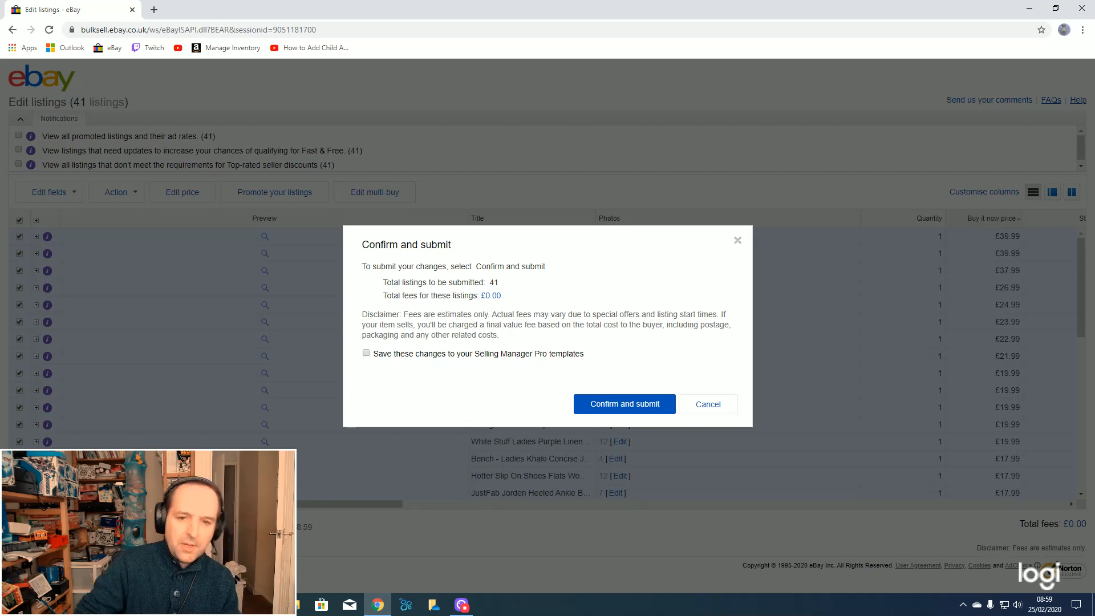
pyautogui.click(617, 406)
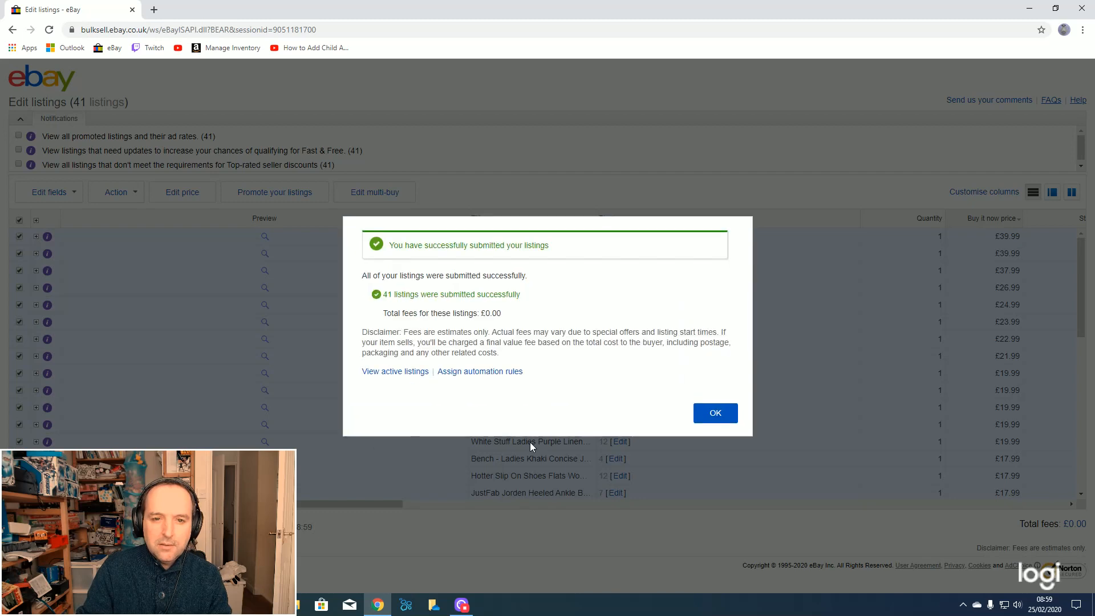
pyautogui.click(714, 413)
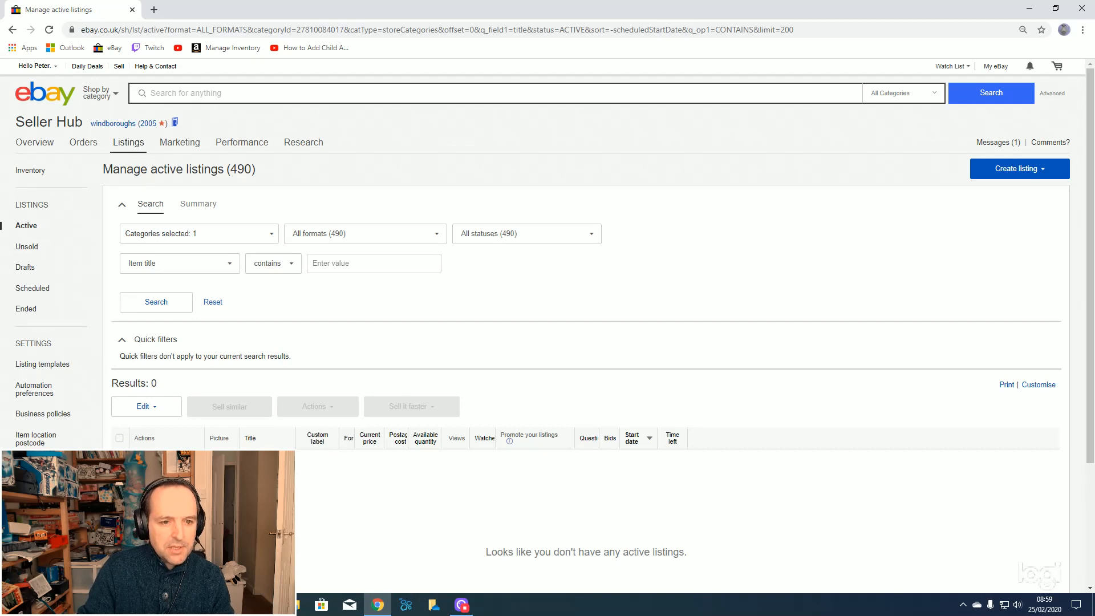
# Filter the active listings by Clothing > Ladies Clothing > New in instead of Promotion 1
pyautogui.click(270, 235)
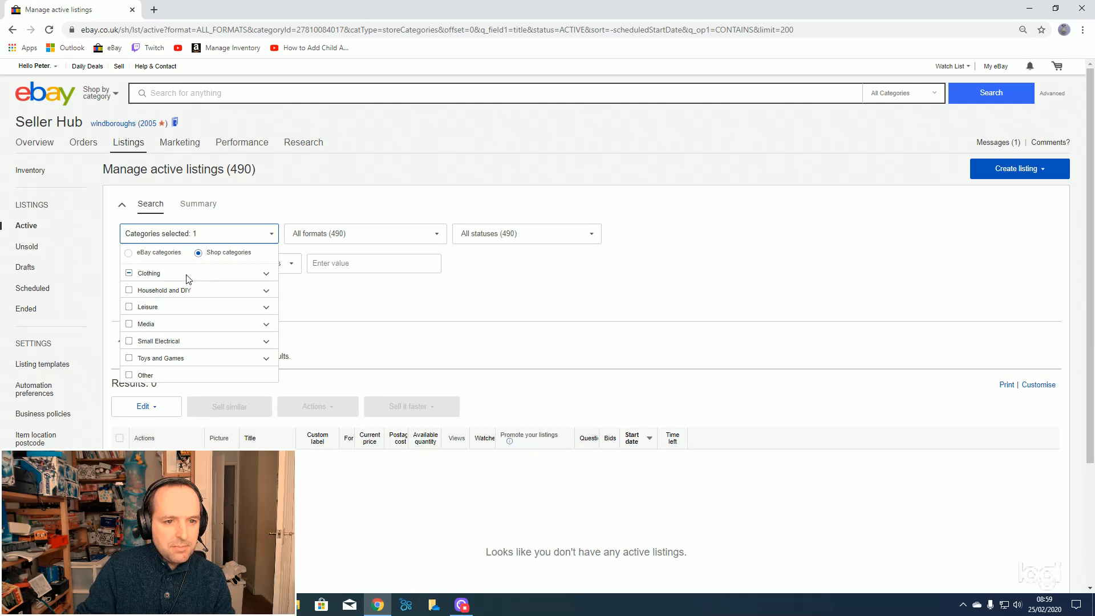
pyautogui.click(266, 274)
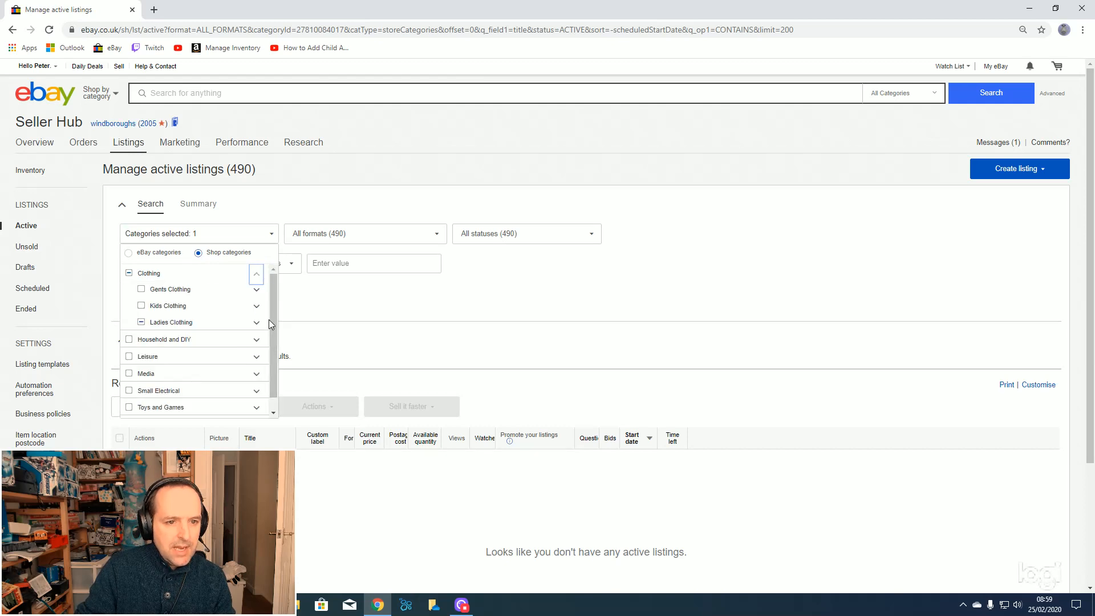
pyautogui.click(257, 323)
pyautogui.click(154, 371)
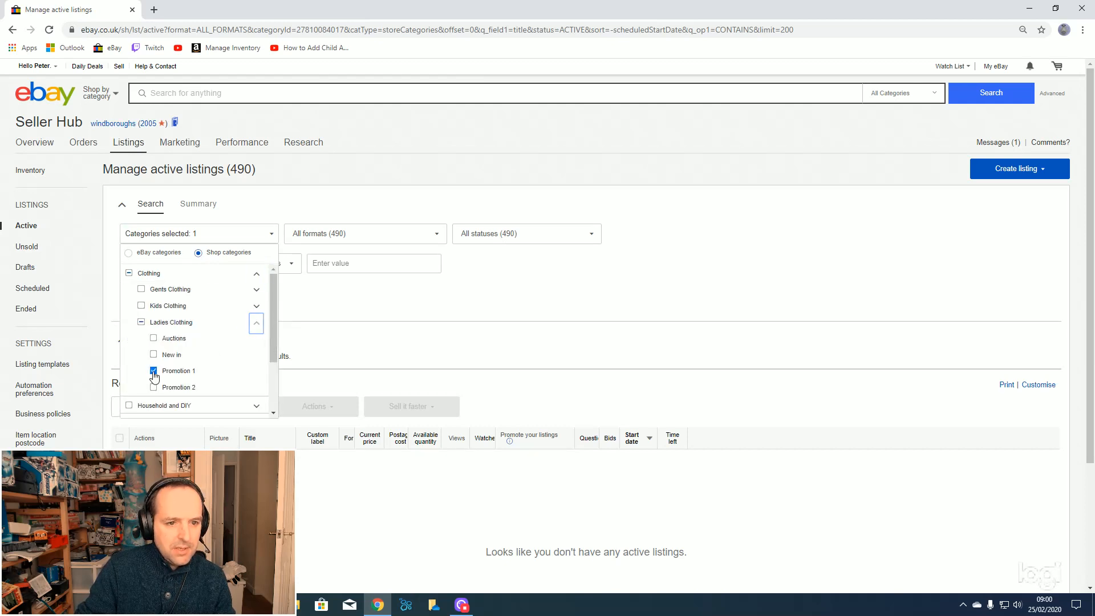
pyautogui.click(154, 371)
pyautogui.click(153, 355)
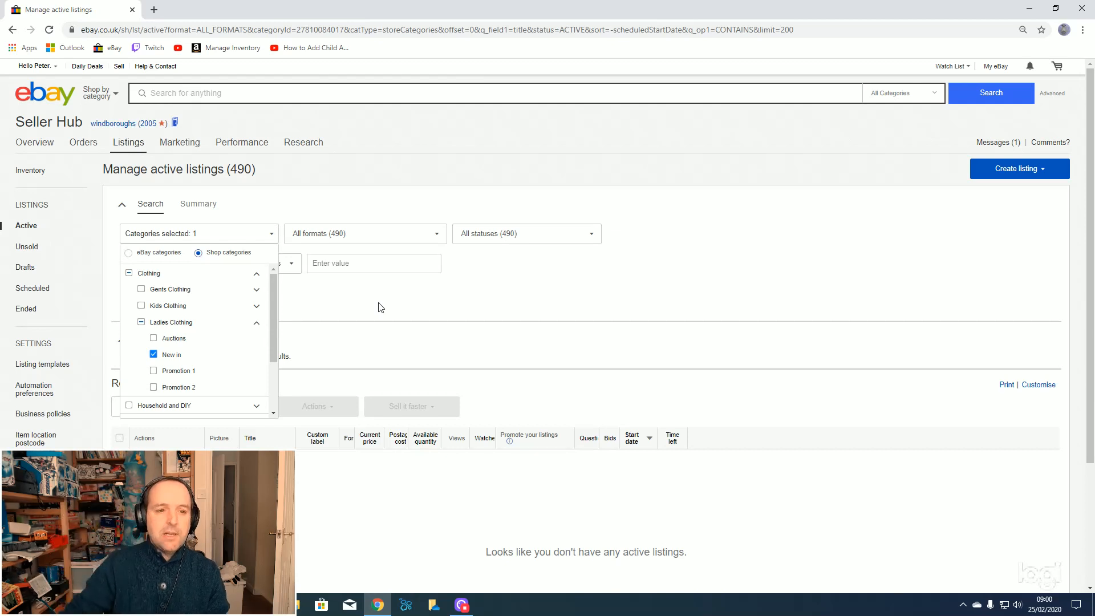
pyautogui.moveTo(273, 335); pyautogui.dragTo(325, 325)
pyautogui.click(317, 306)
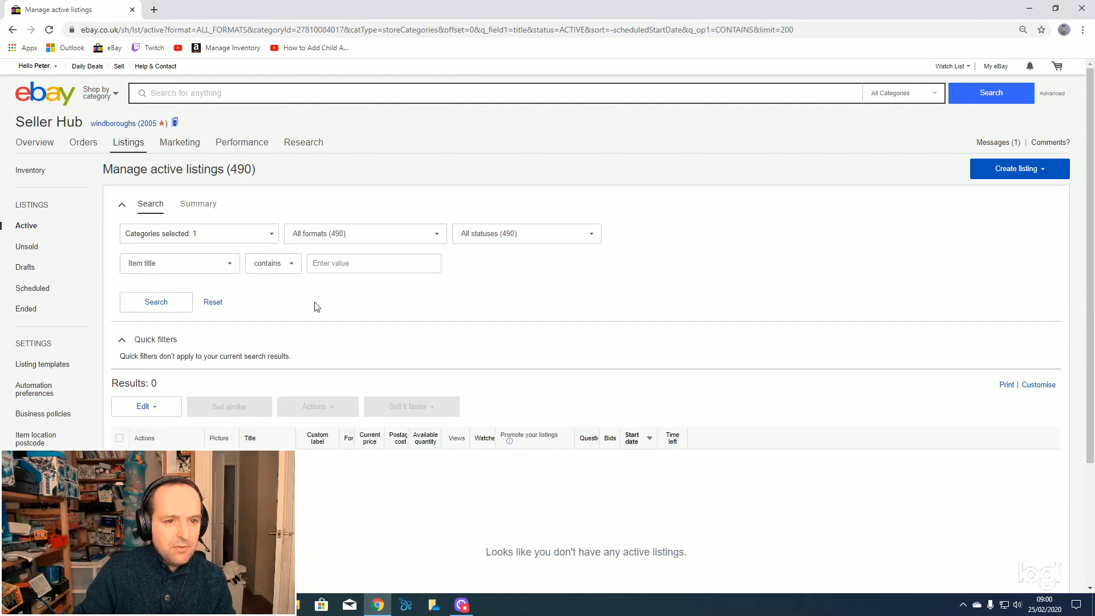
pyautogui.click(177, 309)
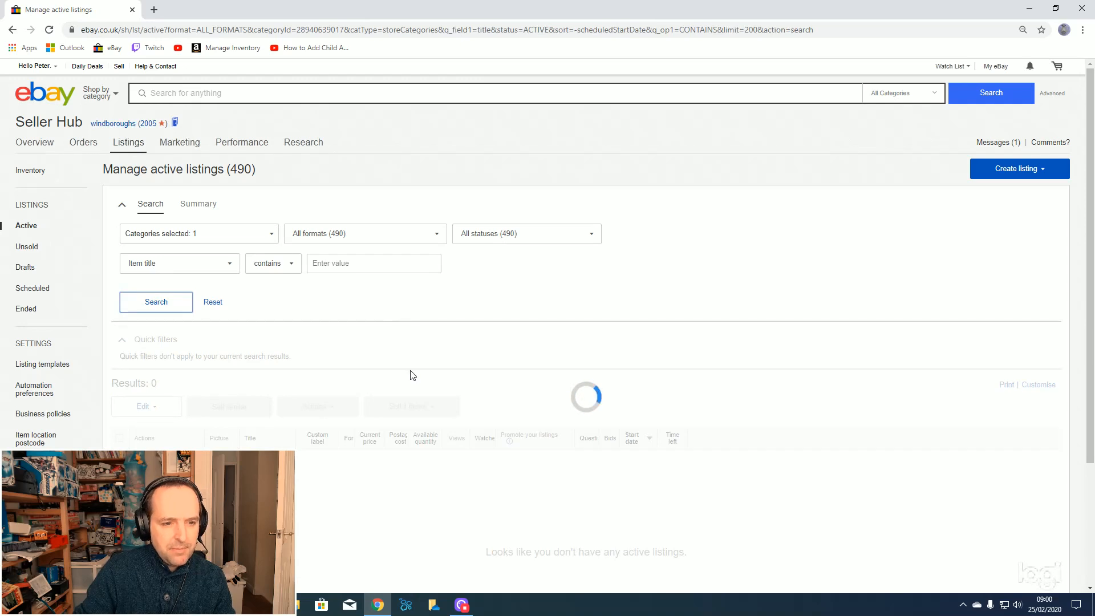
# Look through the filtered New in listings, checking their start dates, custom labels and view counts to decide which to move
pyautogui.scroll(-3, 411, 376)
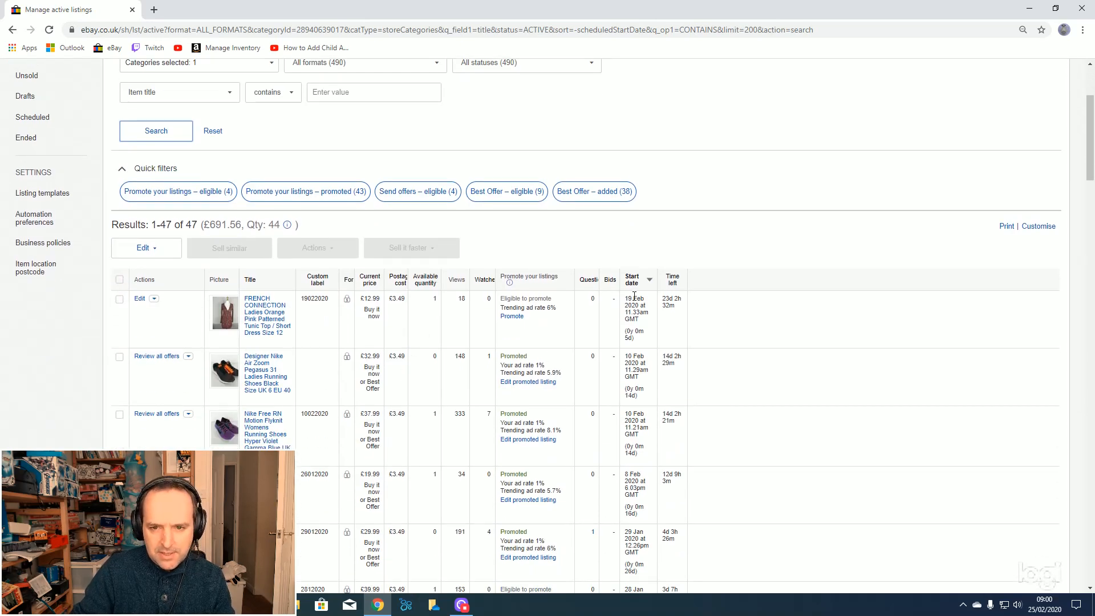
pyautogui.scroll(-1, 644, 330)
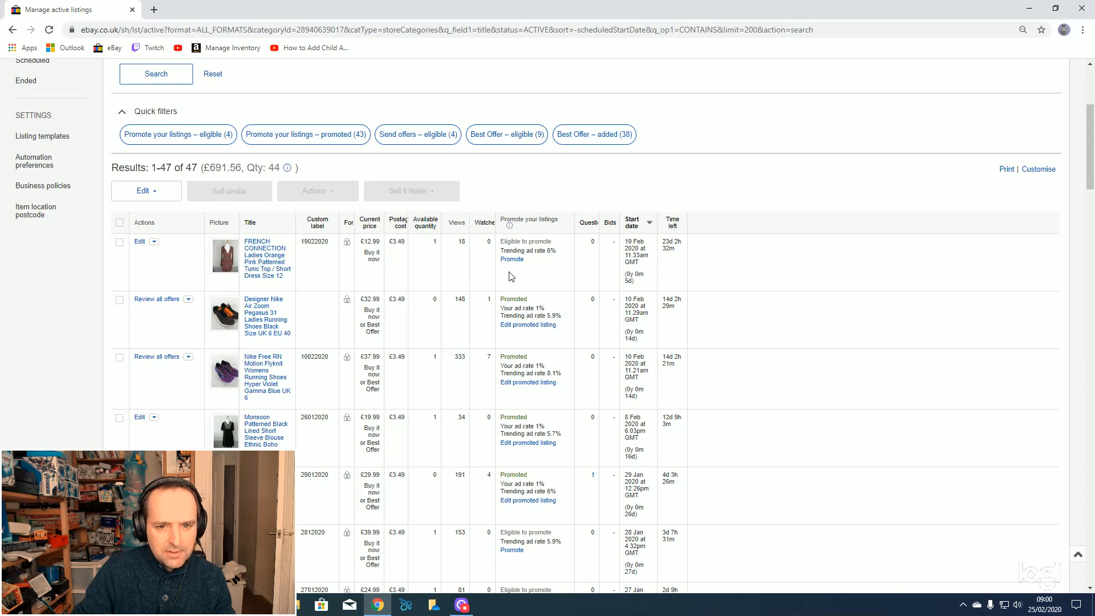
pyautogui.scroll(-1, 433, 341)
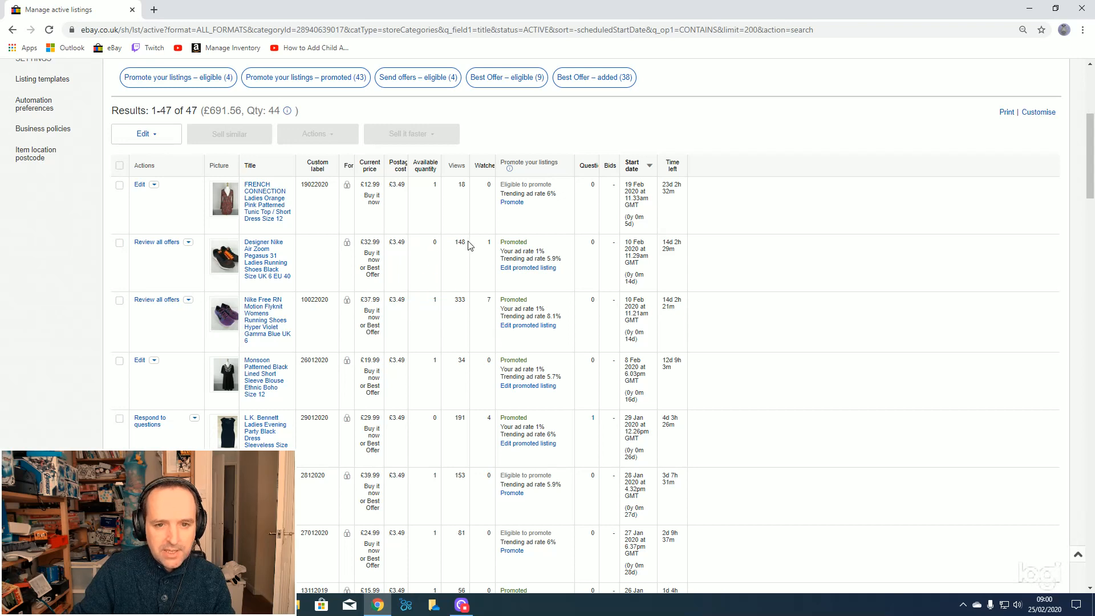
pyautogui.scroll(-2, 417, 327)
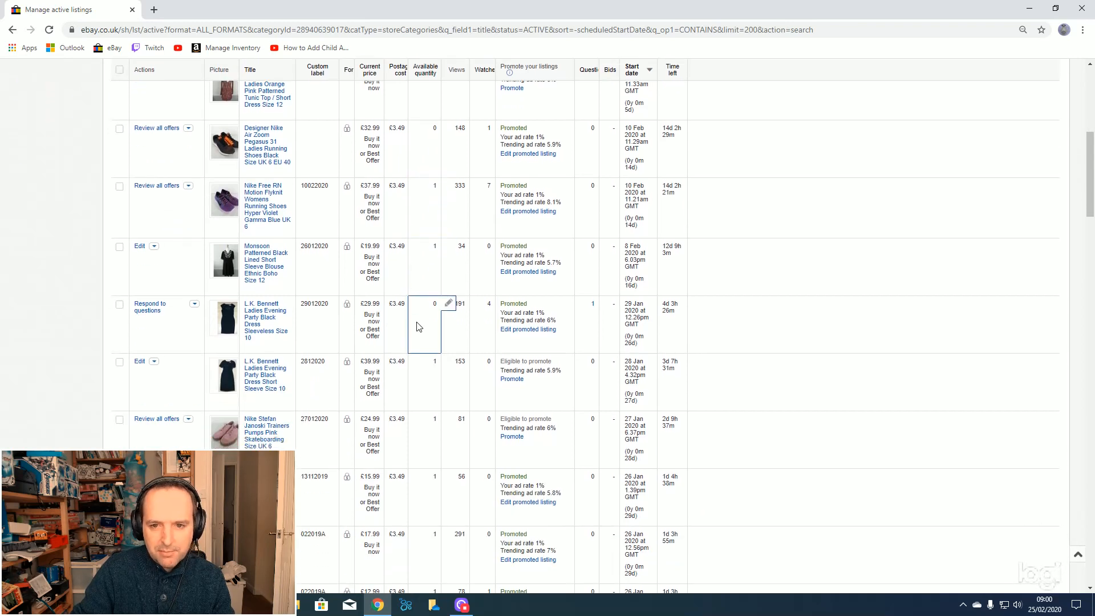
pyautogui.scroll(-1, 448, 322)
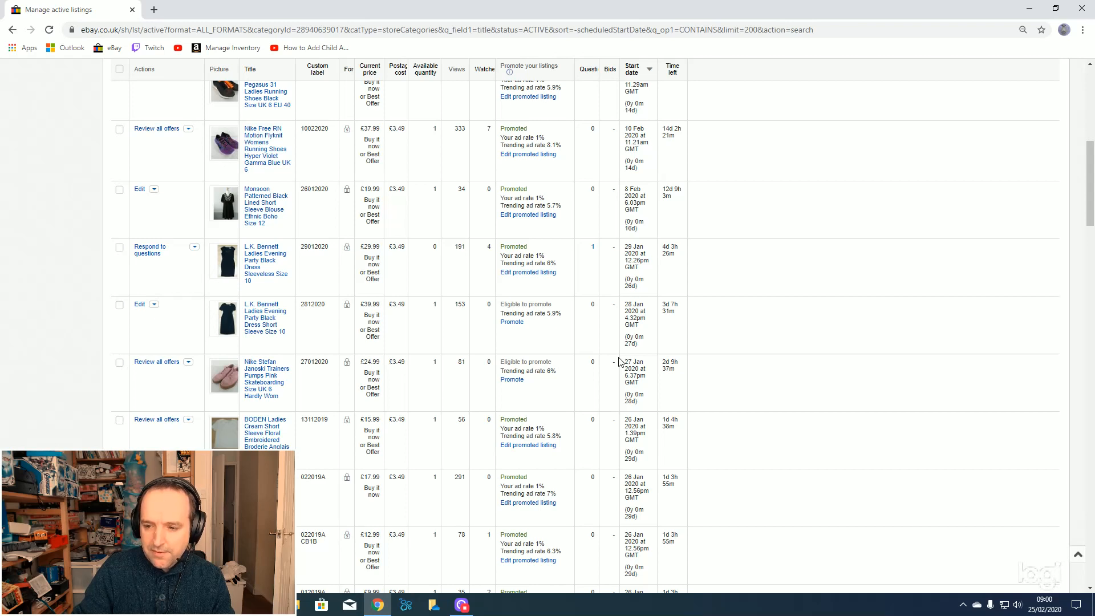
pyautogui.scroll(-2, 620, 362)
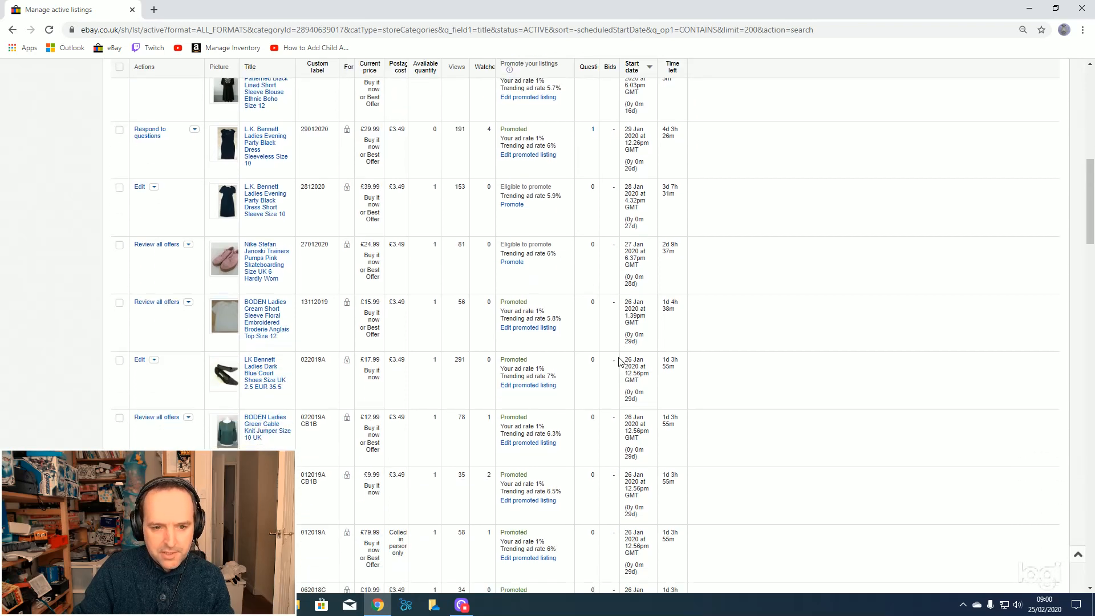
pyautogui.scroll(-1, 620, 361)
pyautogui.scroll(-1, 620, 361)
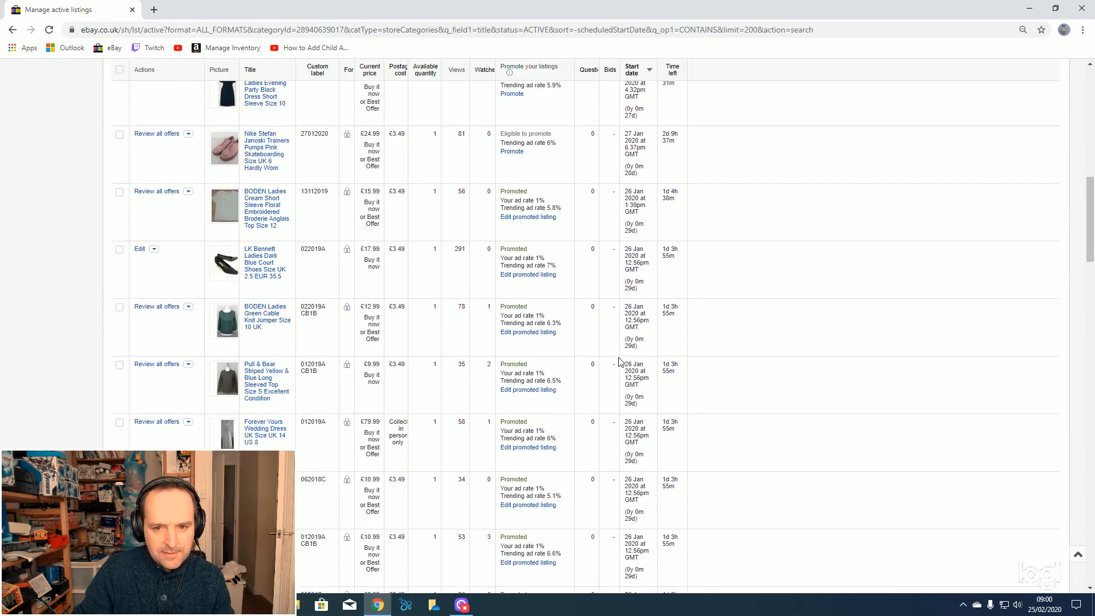
pyautogui.scroll(-1, 620, 361)
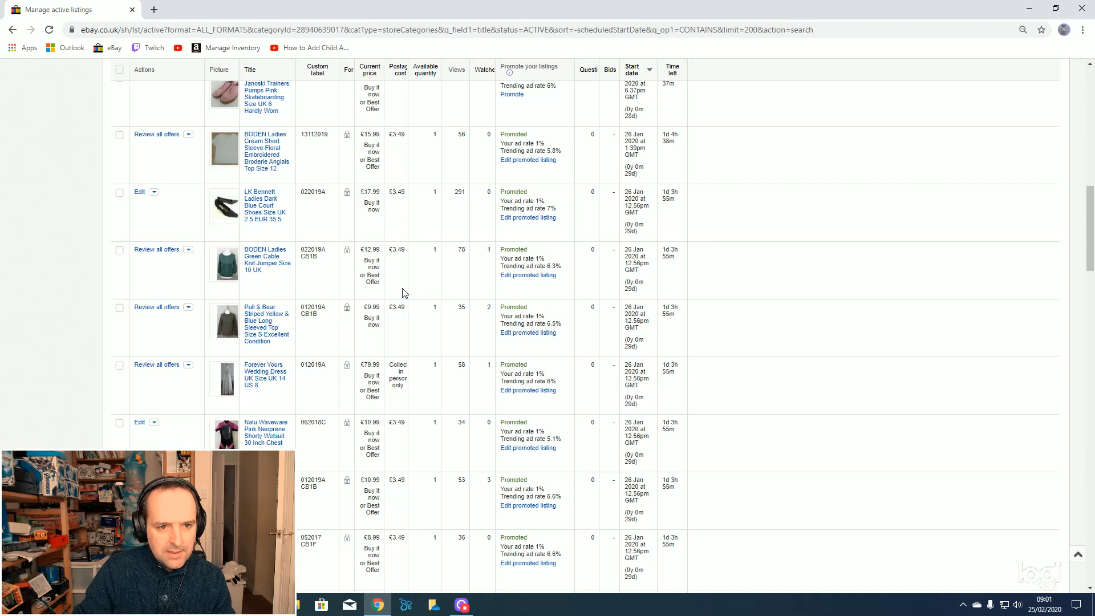
pyautogui.scroll(1, 402, 292)
pyautogui.scroll(2, 403, 293)
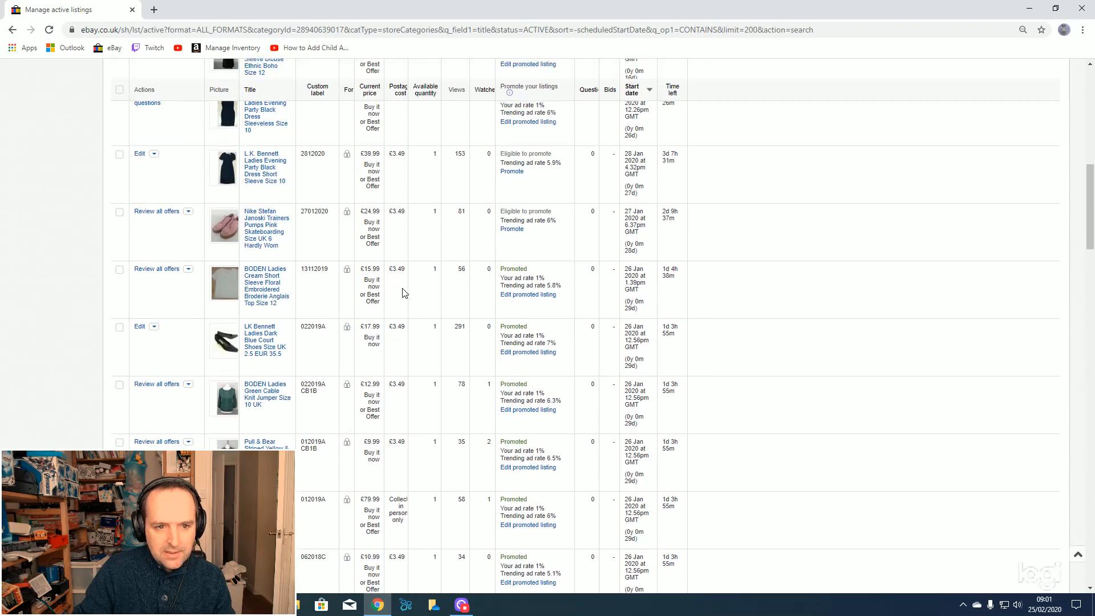
pyautogui.scroll(3, 403, 293)
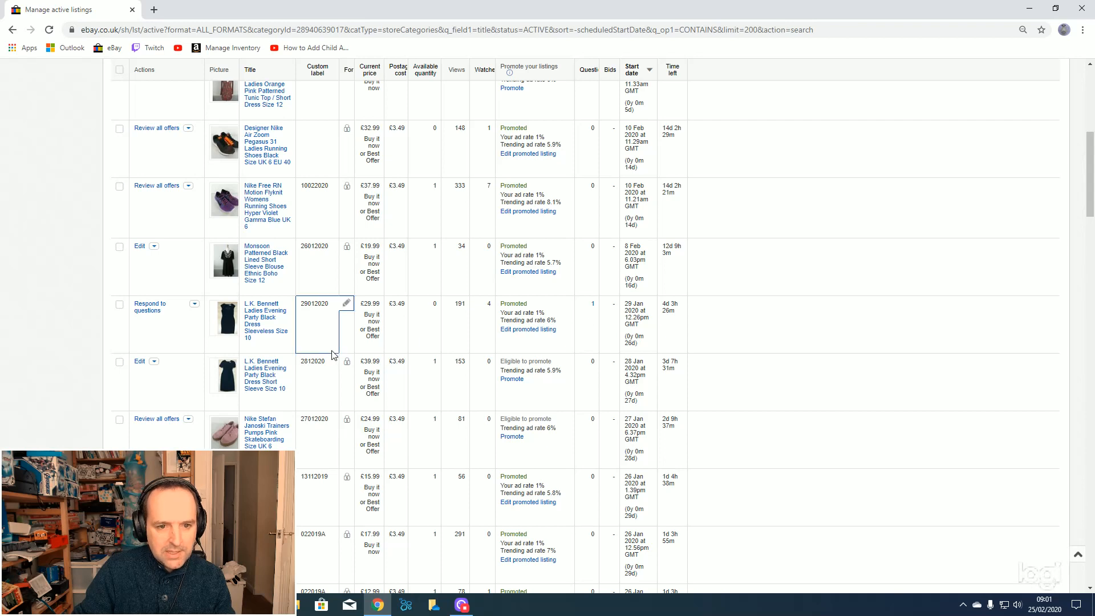
pyautogui.scroll(1, 324, 371)
pyautogui.scroll(2, 325, 372)
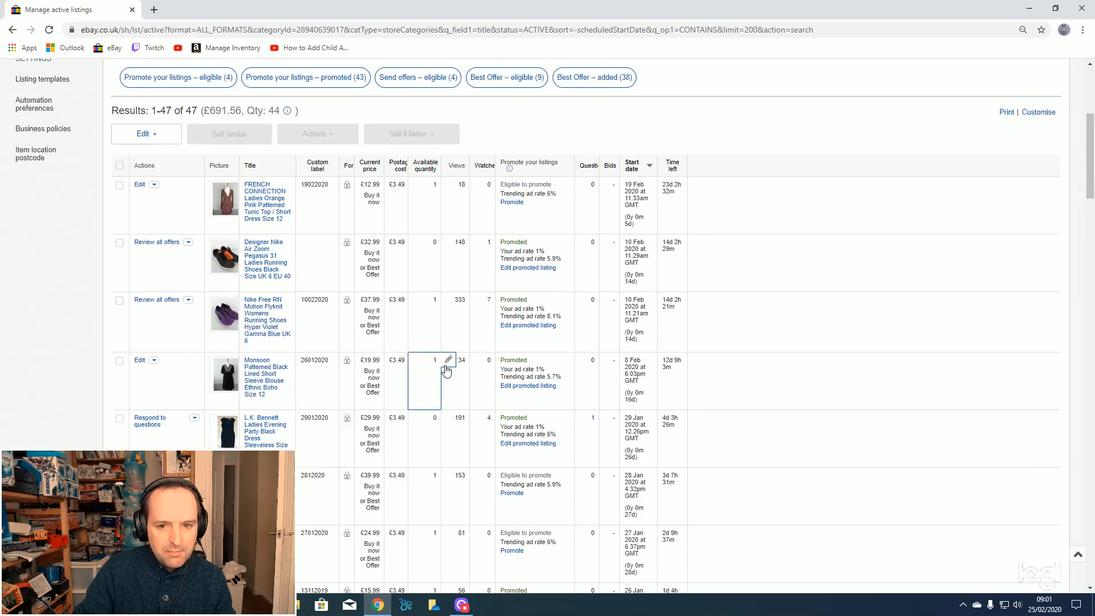
pyautogui.scroll(-2, 445, 380)
pyautogui.scroll(-1, 234, 424)
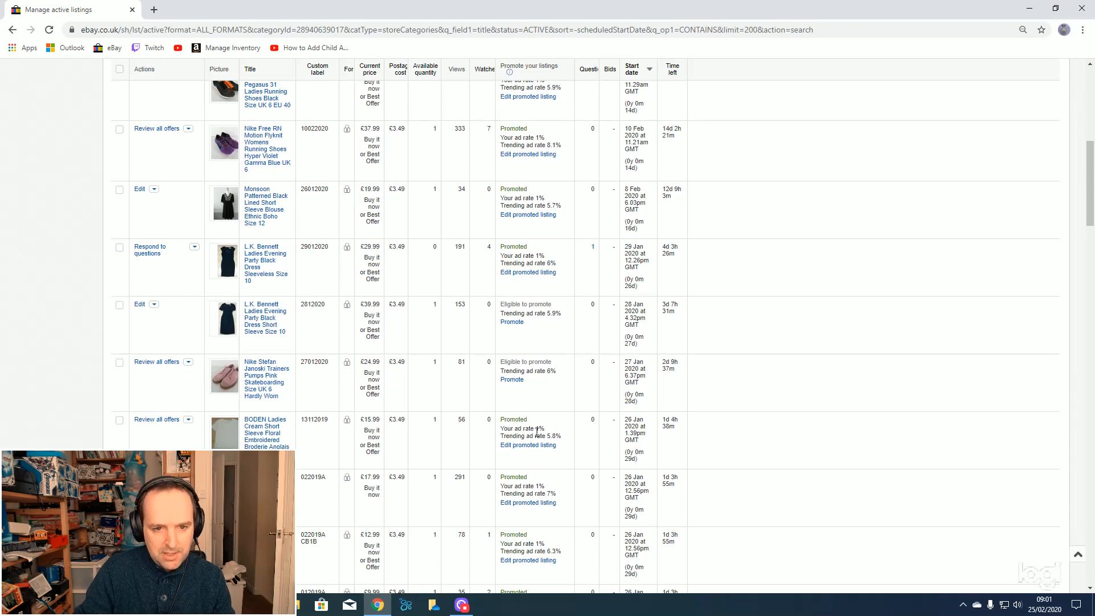
pyautogui.scroll(4, 383, 368)
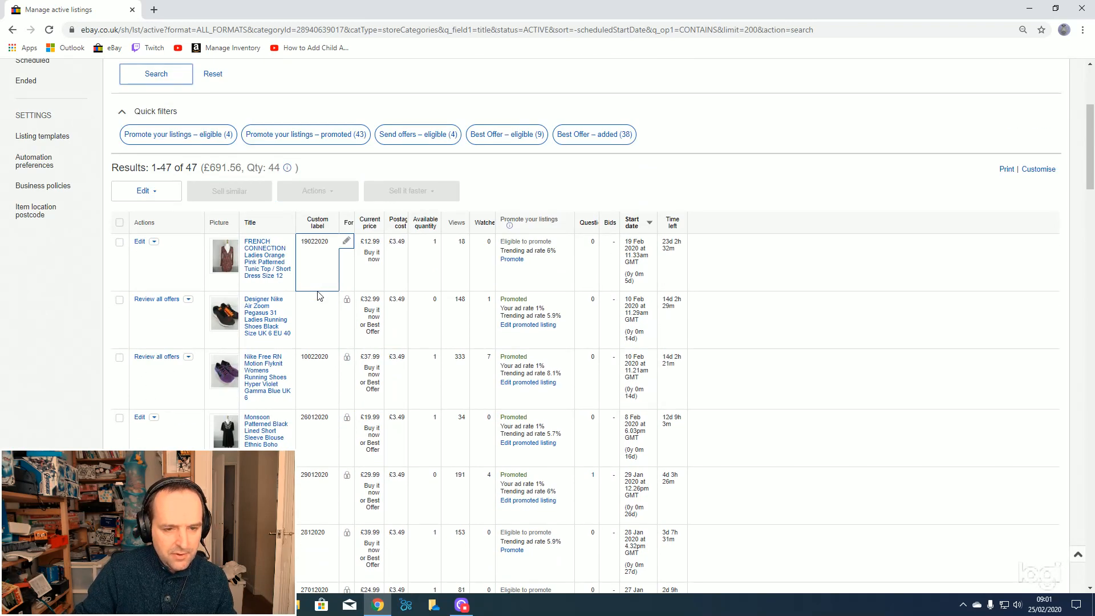
pyautogui.scroll(-2, 322, 294)
pyautogui.scroll(-1, 315, 325)
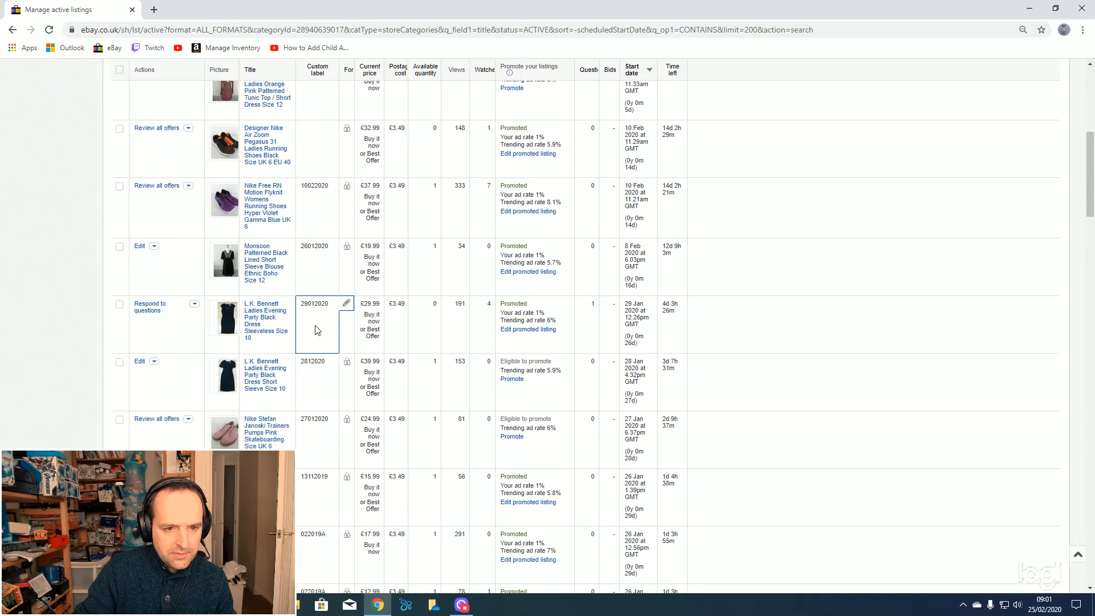
# Select the New in listings individually from the Monsoon black blouse down to the Jane Norman white wrap-over cardigan
pyautogui.click(119, 247)
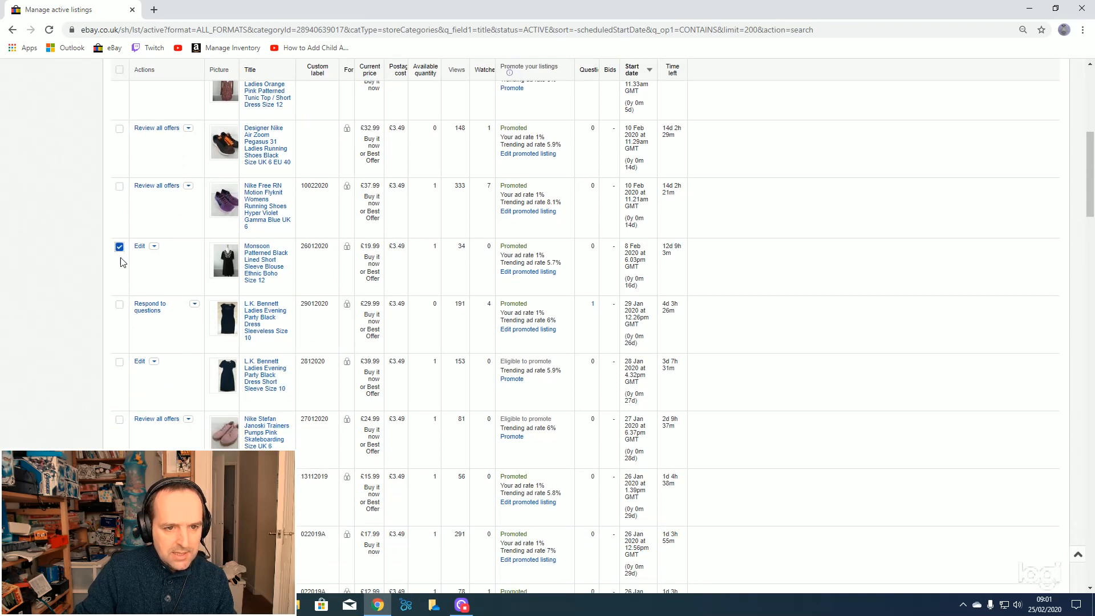
pyautogui.click(119, 304)
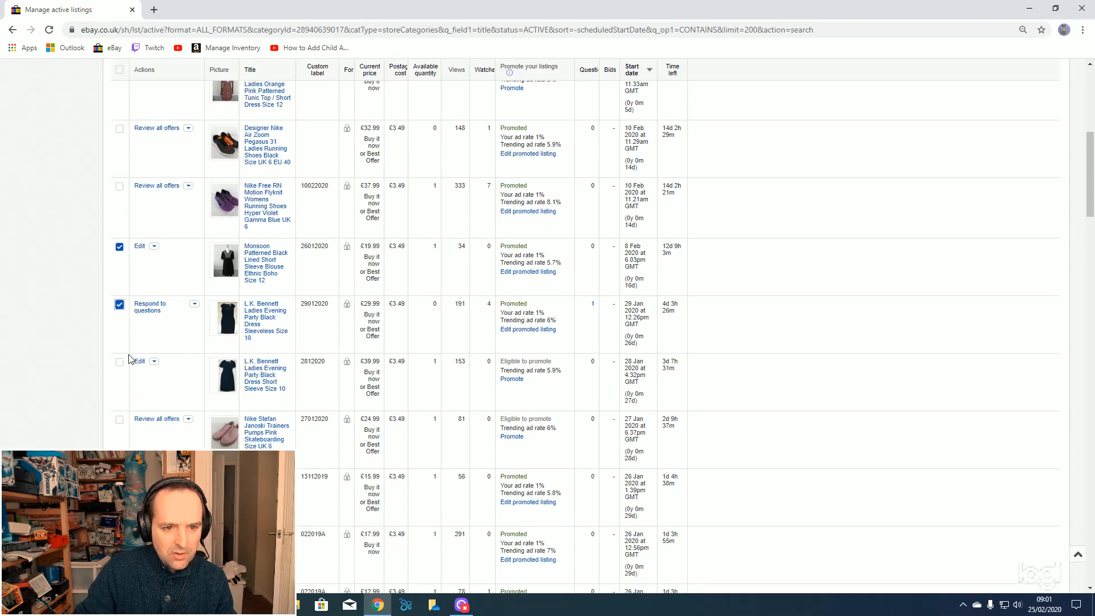
pyautogui.click(119, 361)
pyautogui.scroll(-2, 157, 375)
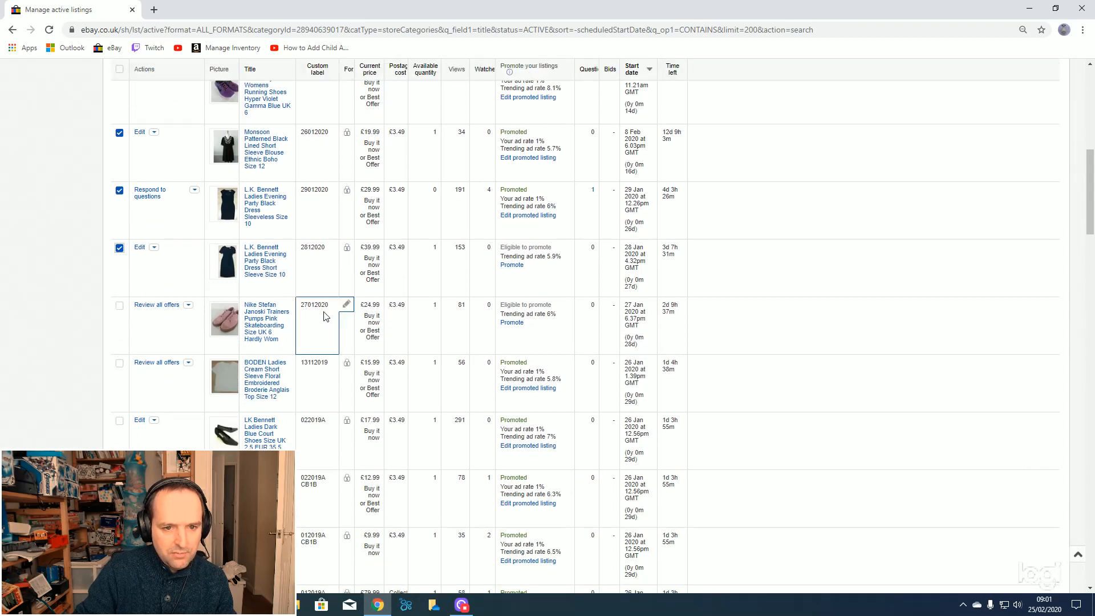
pyautogui.click(120, 305)
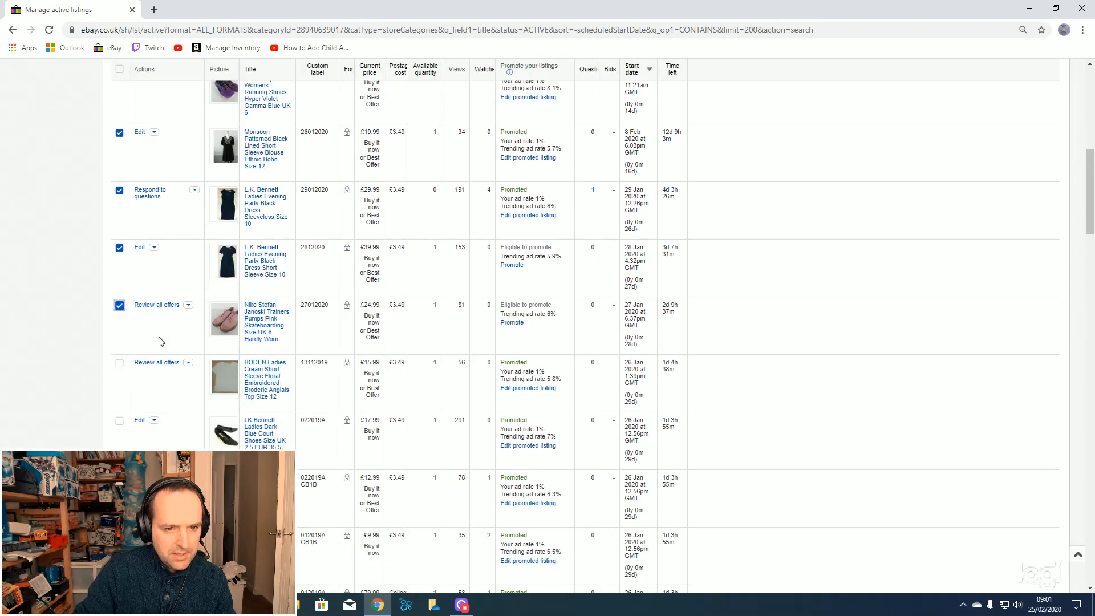
pyautogui.scroll(-2, 159, 341)
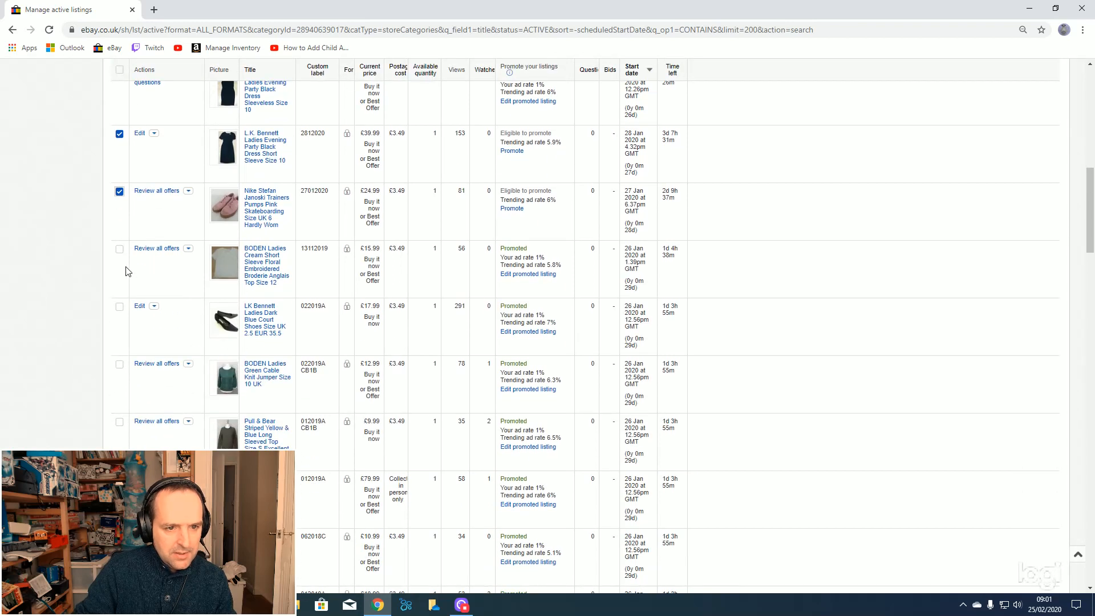
pyautogui.click(119, 249)
pyautogui.click(119, 307)
pyautogui.scroll(-2, 122, 314)
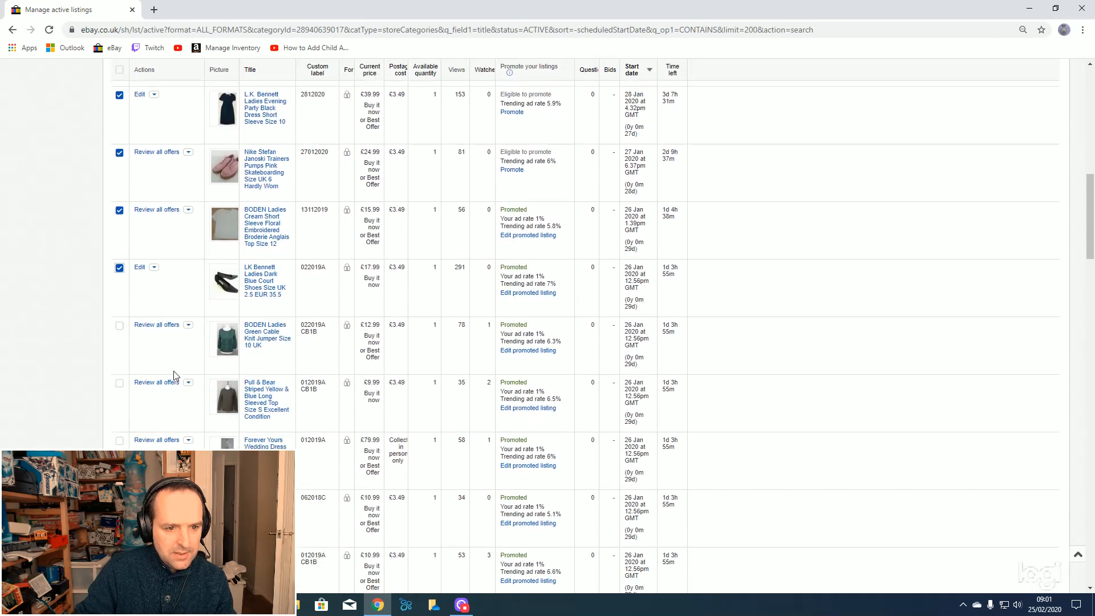
pyautogui.click(119, 250)
pyautogui.click(119, 308)
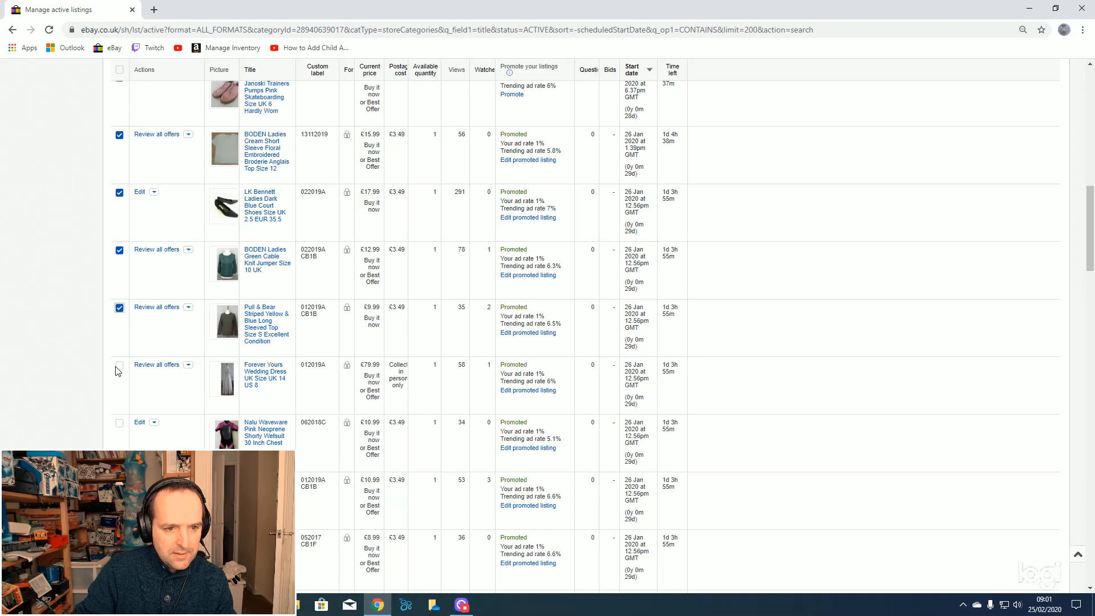
pyautogui.click(120, 365)
pyautogui.scroll(-2, 118, 372)
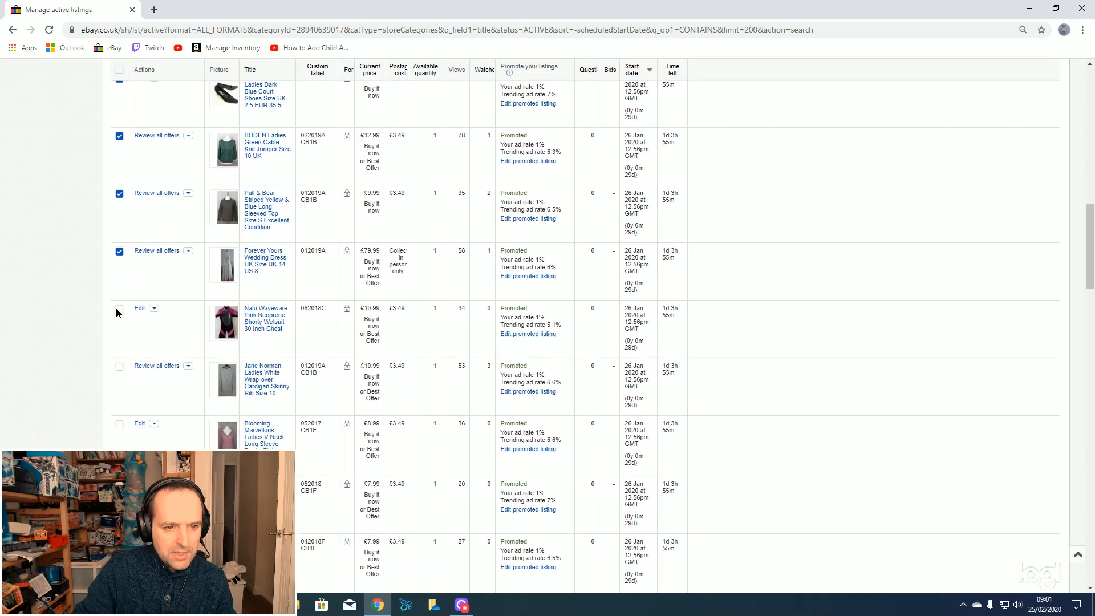
pyautogui.click(120, 309)
pyautogui.click(119, 366)
# Select all the filtered New in listings, then deselect the French Connection tunic, Nike Air Zoom Pegasus 31 and Nike Free RN listings
pyautogui.scroll(-6, 143, 381)
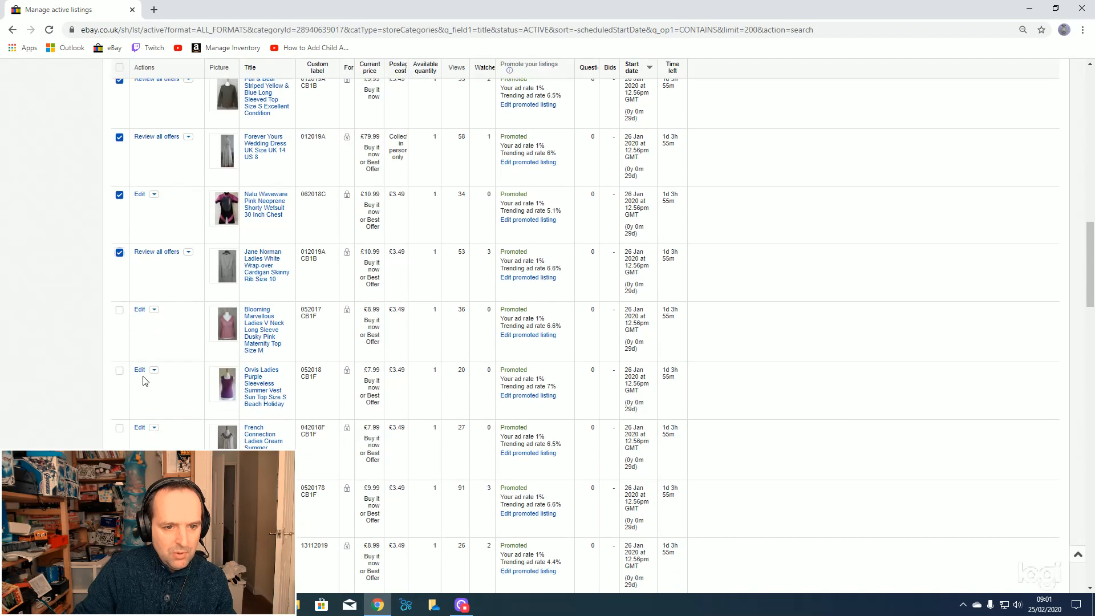
pyautogui.scroll(-16, 143, 382)
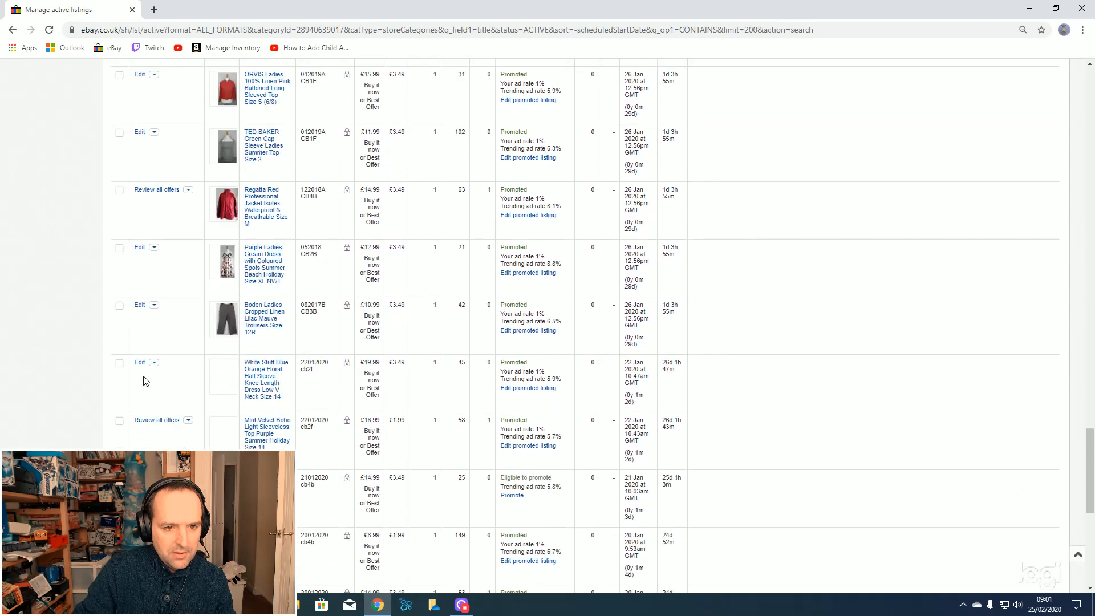
pyautogui.scroll(20, 143, 382)
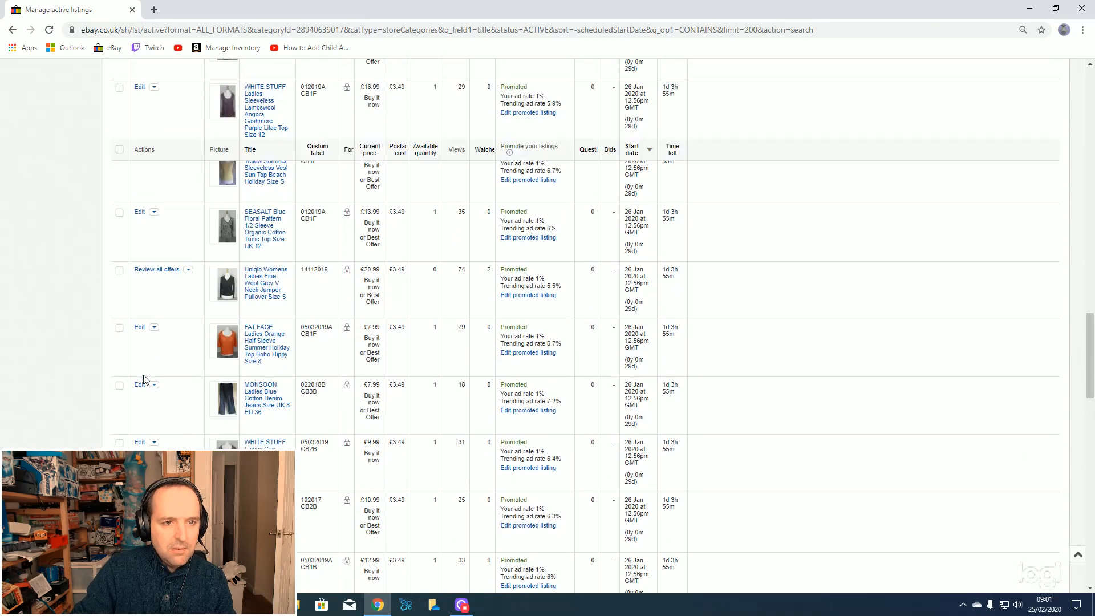
pyautogui.scroll(15, 143, 380)
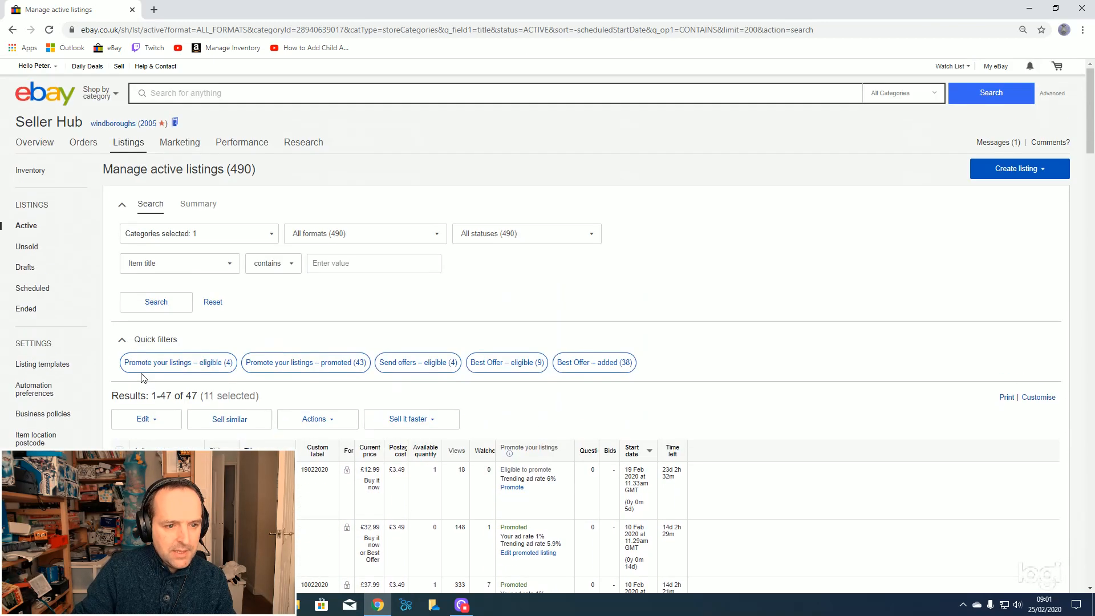
pyautogui.click(119, 337)
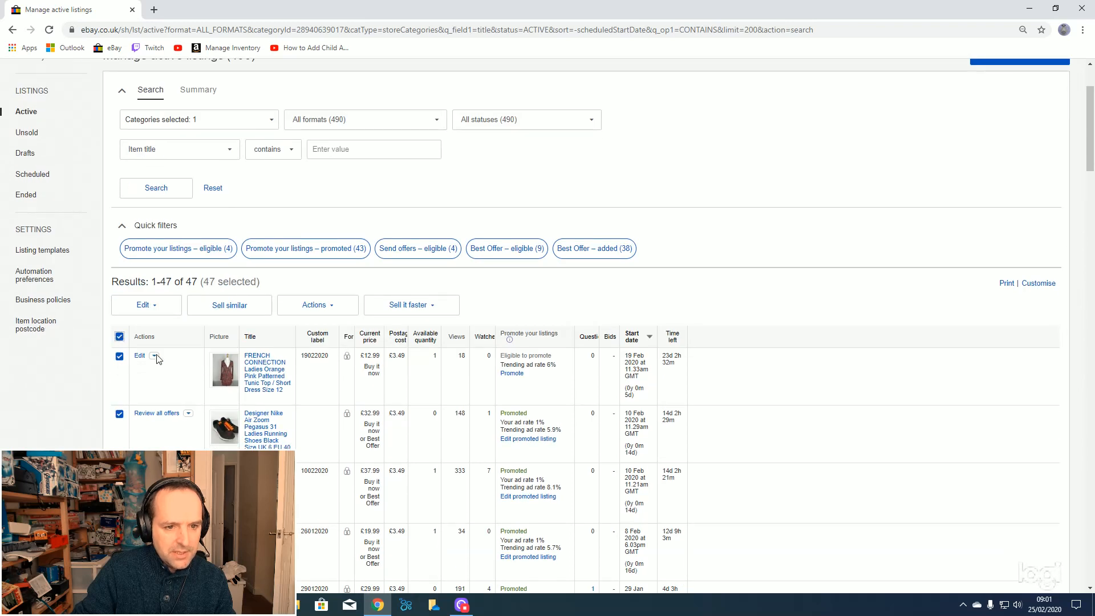
pyautogui.scroll(-1, 225, 380)
pyautogui.scroll(-3, 226, 379)
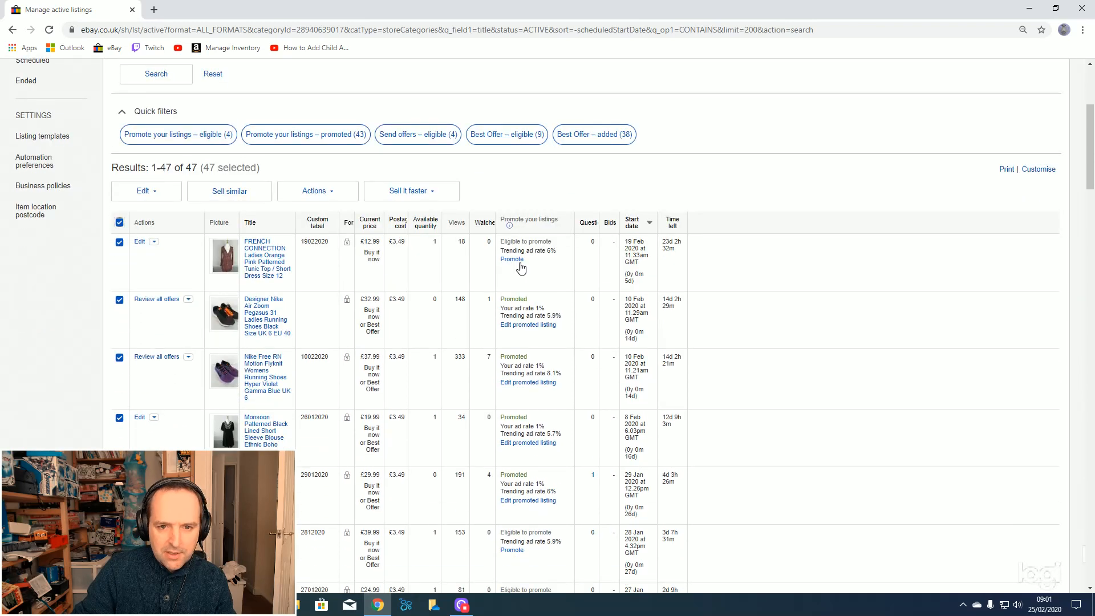
pyautogui.click(119, 243)
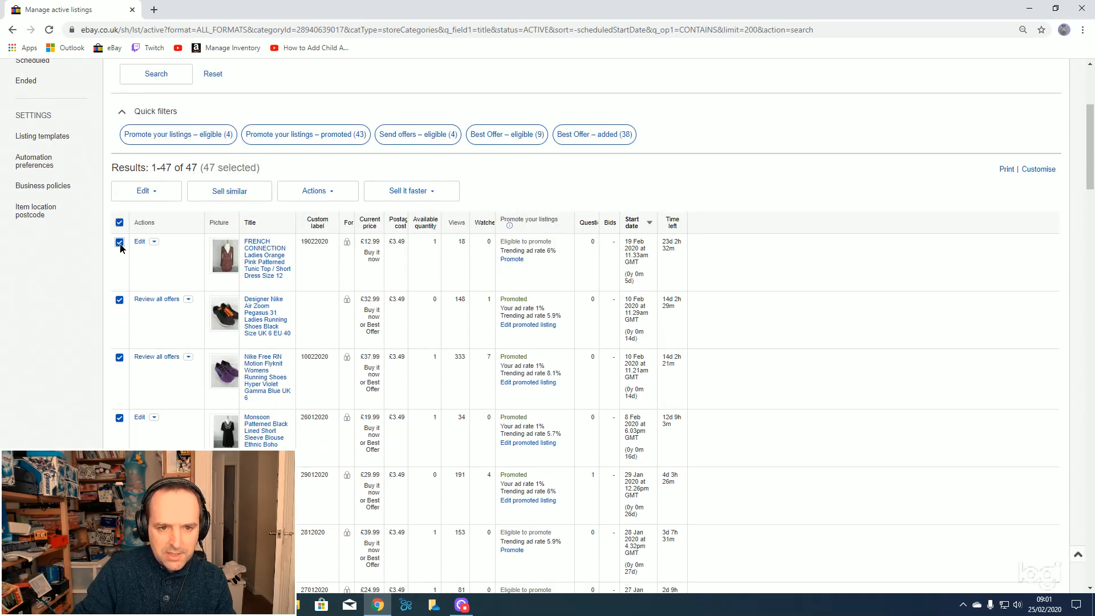
pyautogui.click(119, 300)
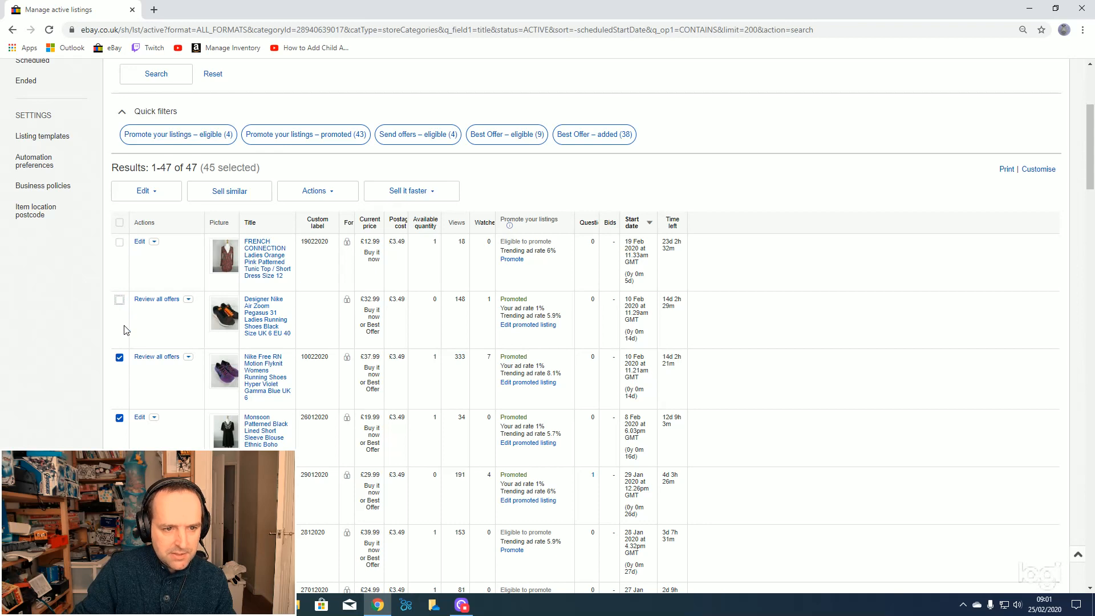
pyautogui.click(119, 358)
# Check the selected New in listings down the whole list, then open only the selected ones for bulk editing
pyautogui.scroll(-3, 122, 363)
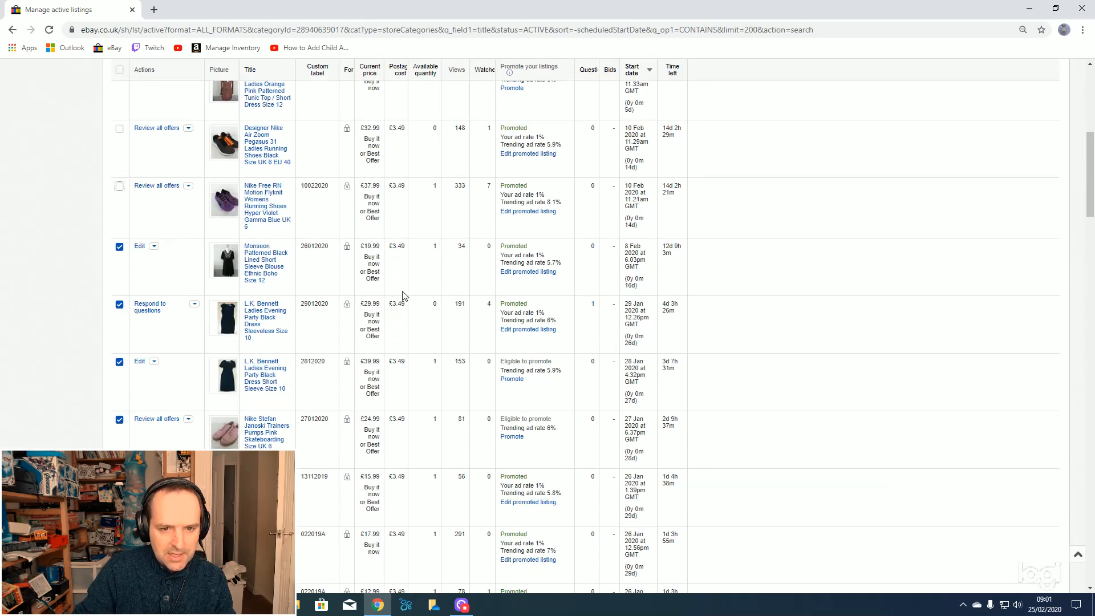
pyautogui.scroll(-10, 392, 456)
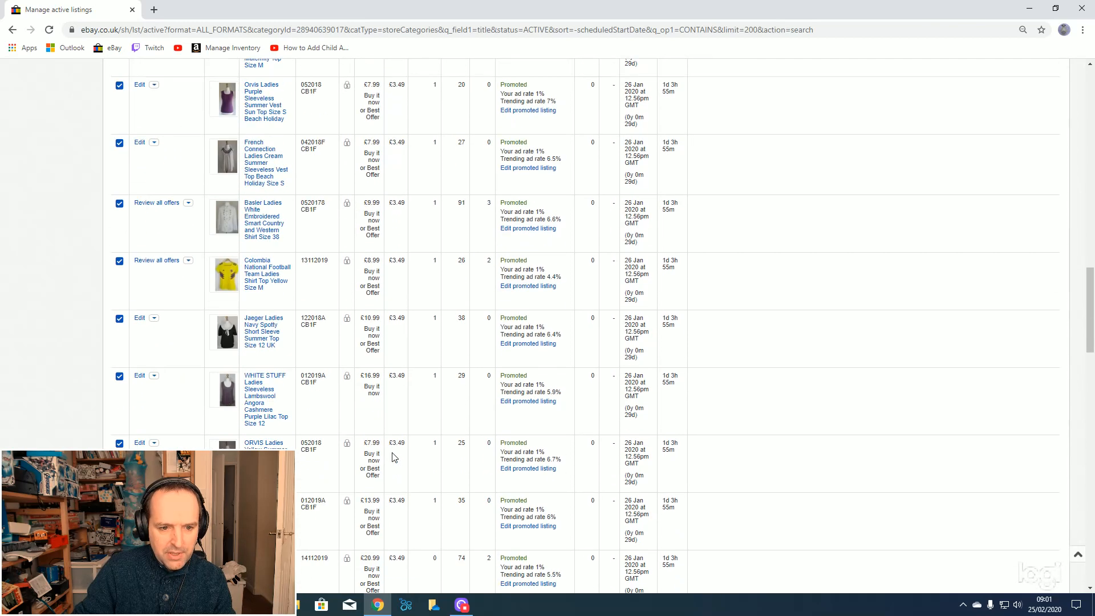
pyautogui.scroll(-16, 393, 453)
pyautogui.scroll(15, 392, 450)
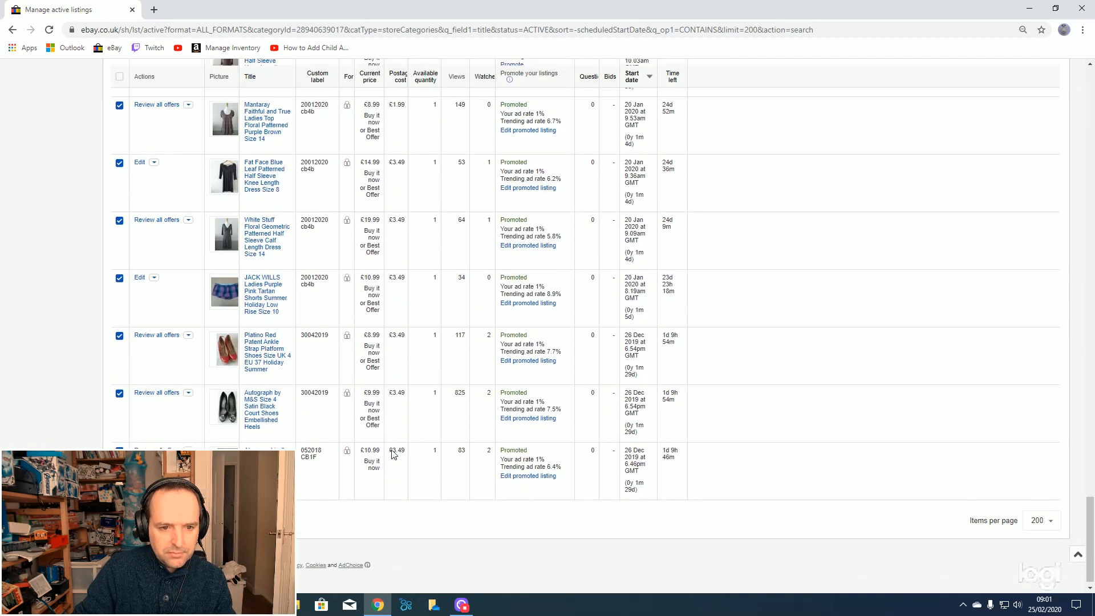
pyautogui.scroll(15, 393, 450)
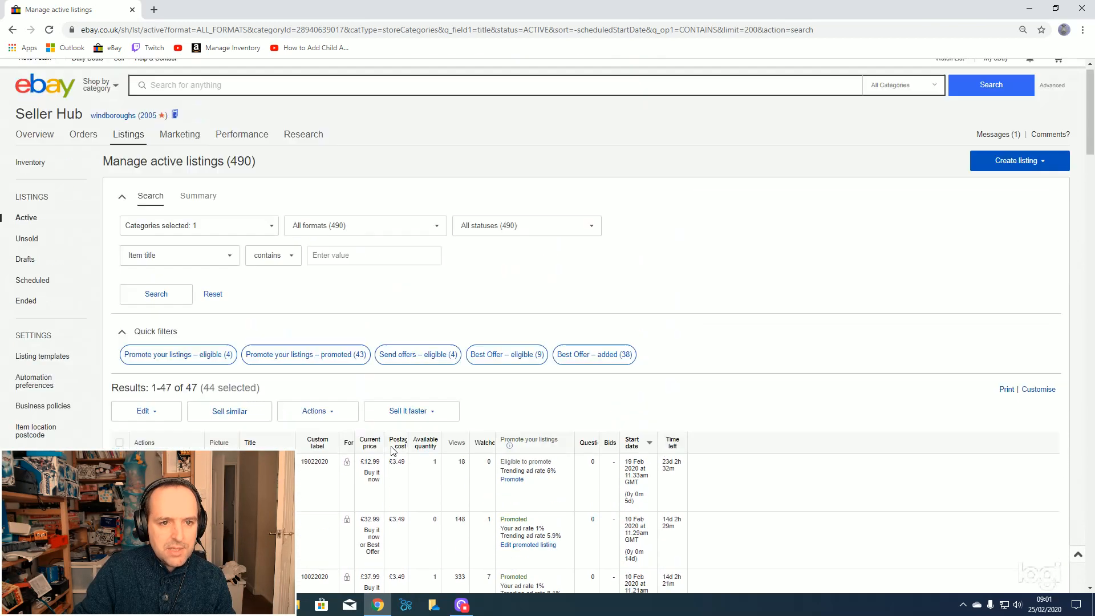
pyautogui.click(147, 420)
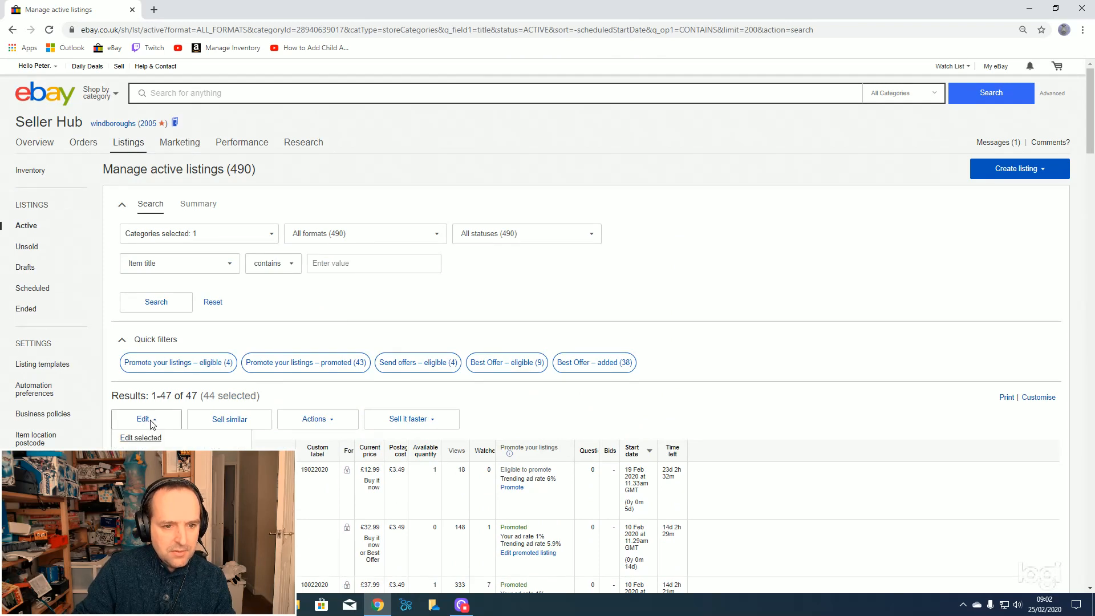
pyautogui.click(140, 437)
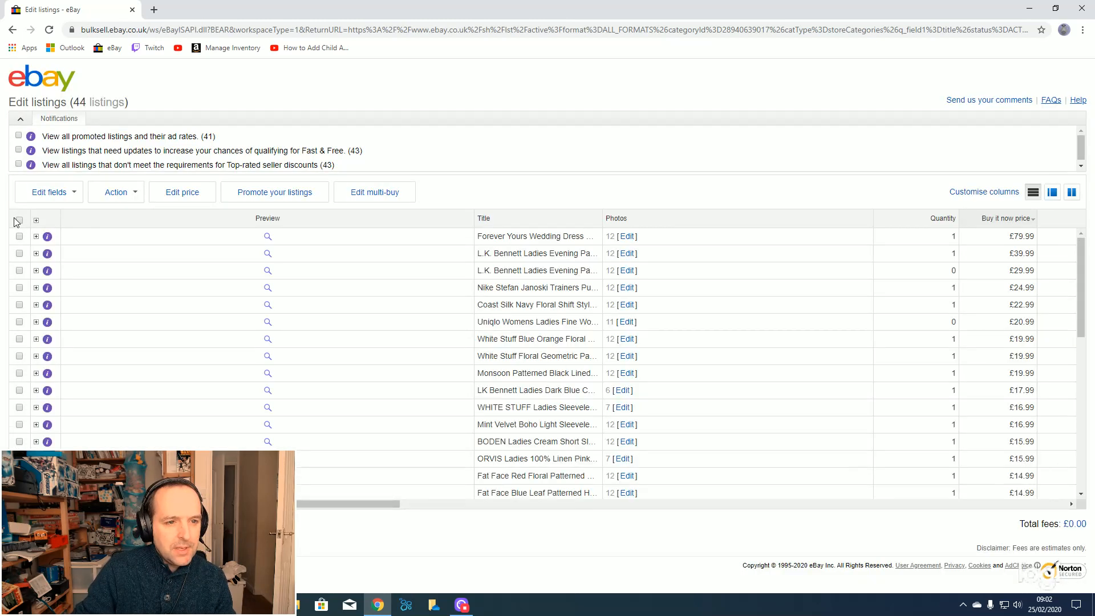
# Select all listings in the bulk editor, change their Shop category to Clothing > Ladies Clothing > Promotion 1 and save
pyautogui.click(19, 220)
pyautogui.click(63, 192)
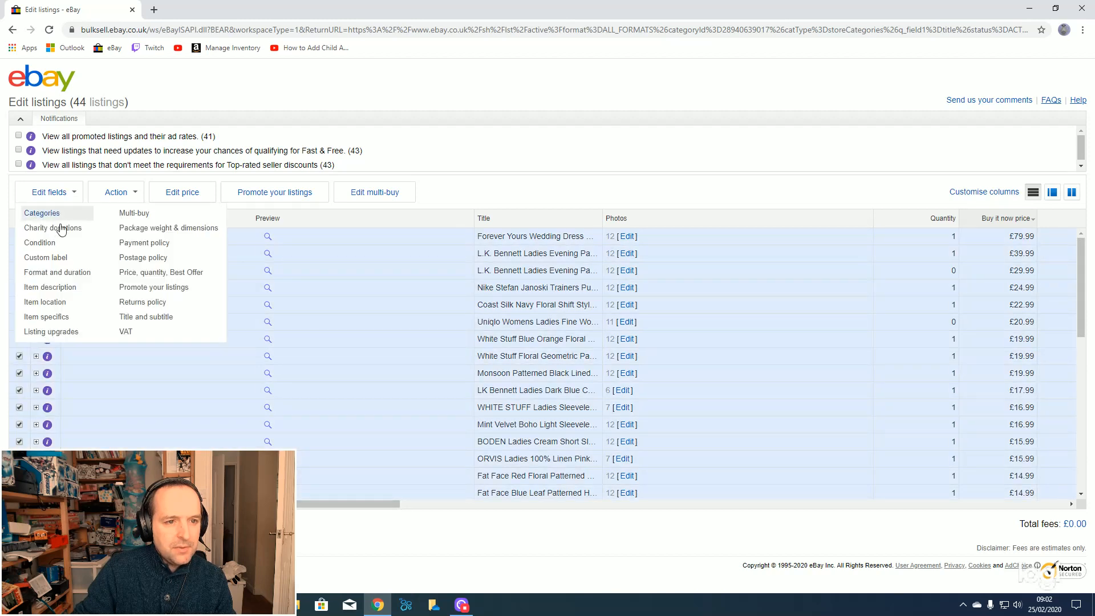
pyautogui.click(52, 214)
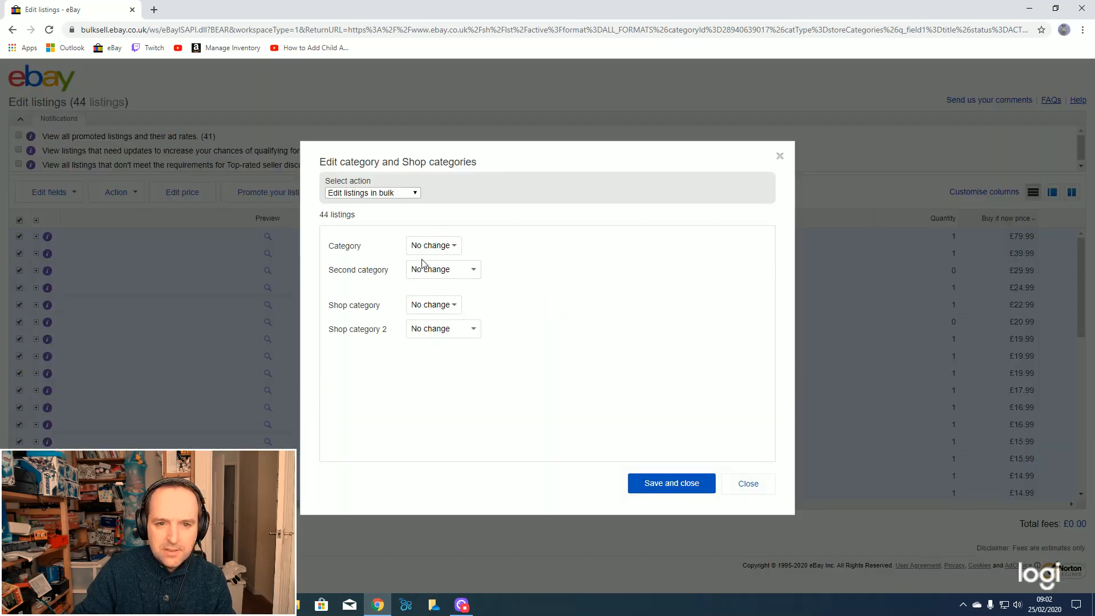
pyautogui.click(433, 304)
pyautogui.click(446, 330)
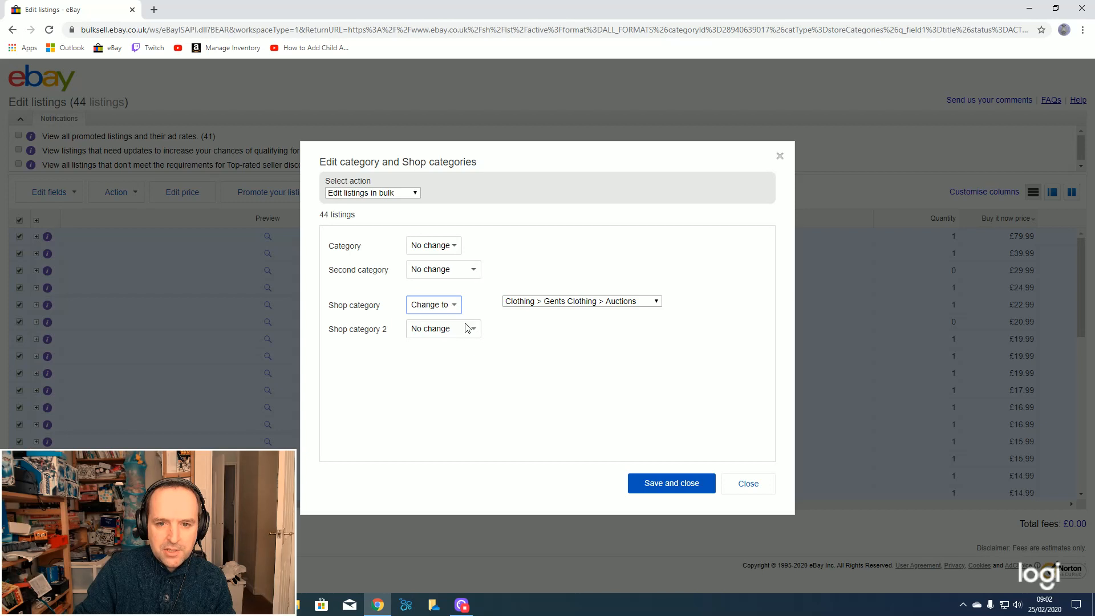
pyautogui.click(658, 302)
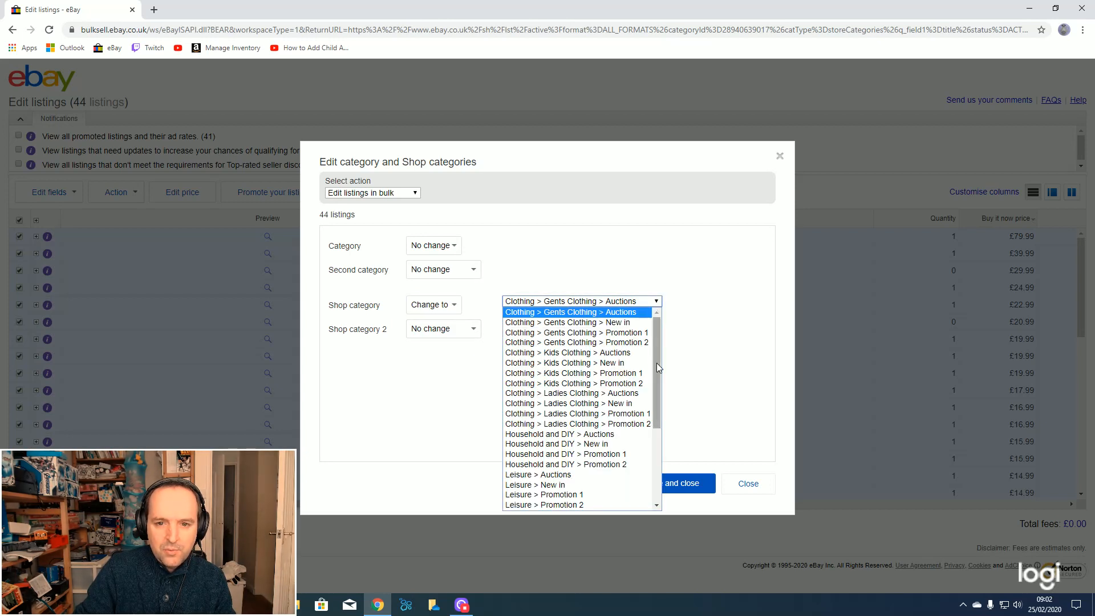
pyautogui.moveTo(656, 364); pyautogui.dragTo(656, 374)
pyautogui.click(640, 406)
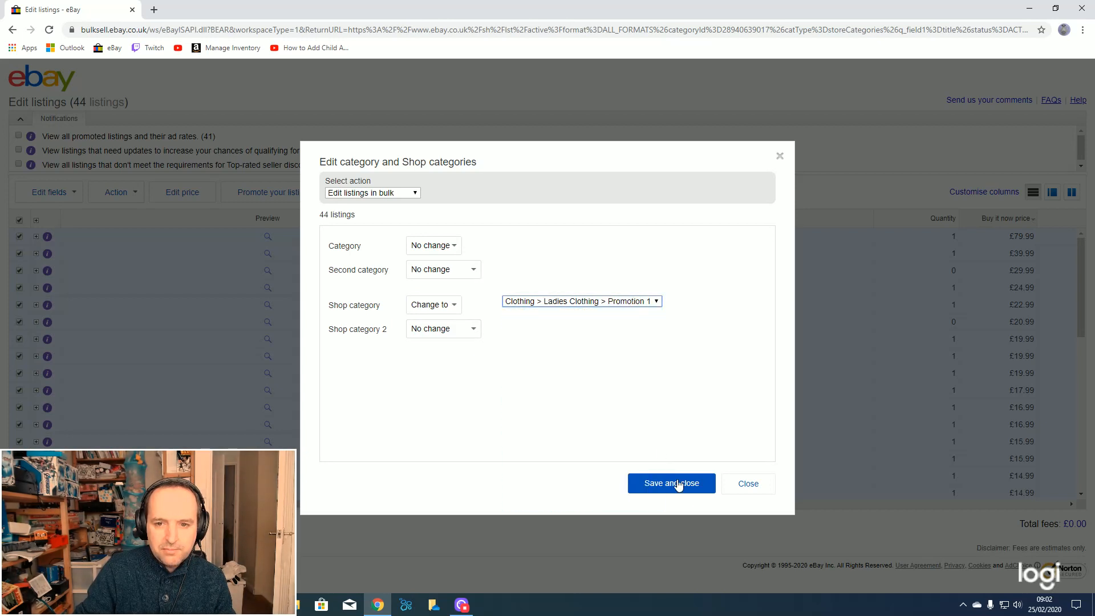
pyautogui.click(688, 484)
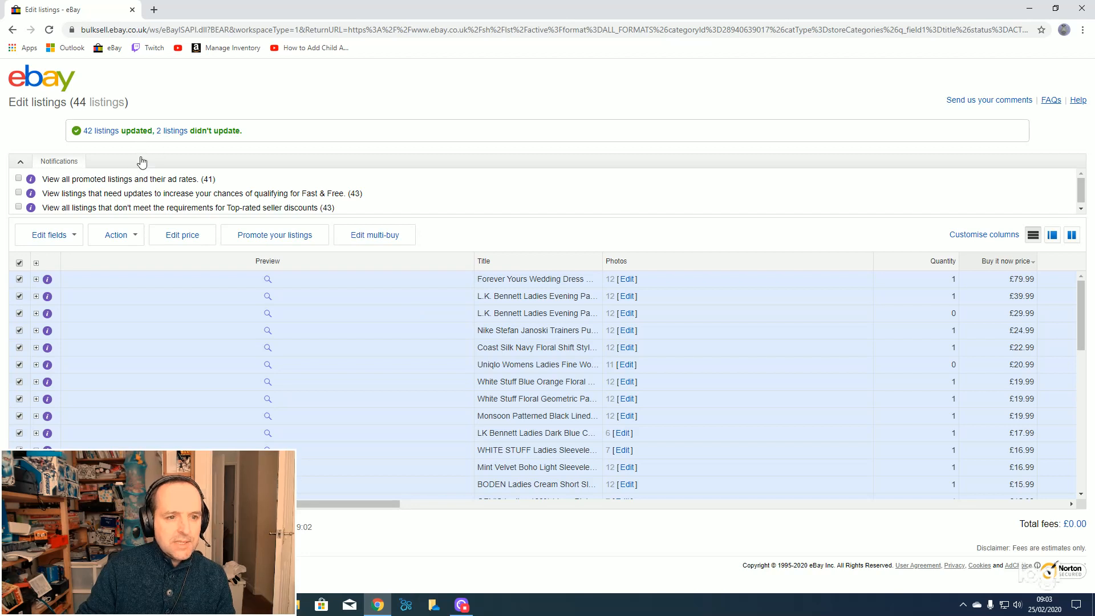
# Review the updated listings, confirm and submit the bulk category changes, and return to the active listings
pyautogui.scroll(-6, 266, 365)
pyautogui.scroll(6, 266, 358)
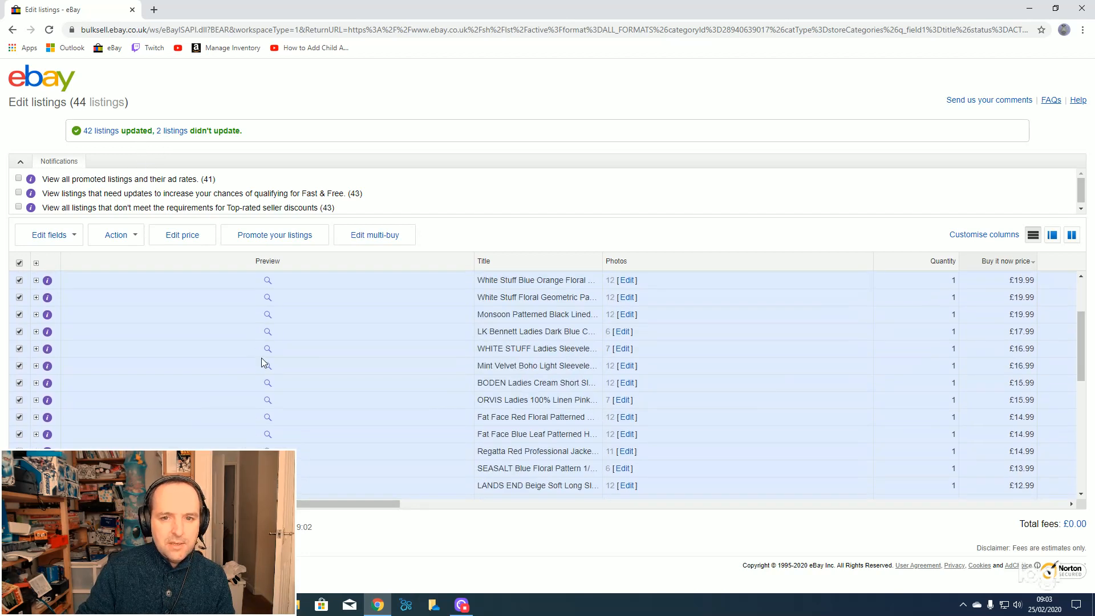
pyautogui.scroll(-2, 264, 362)
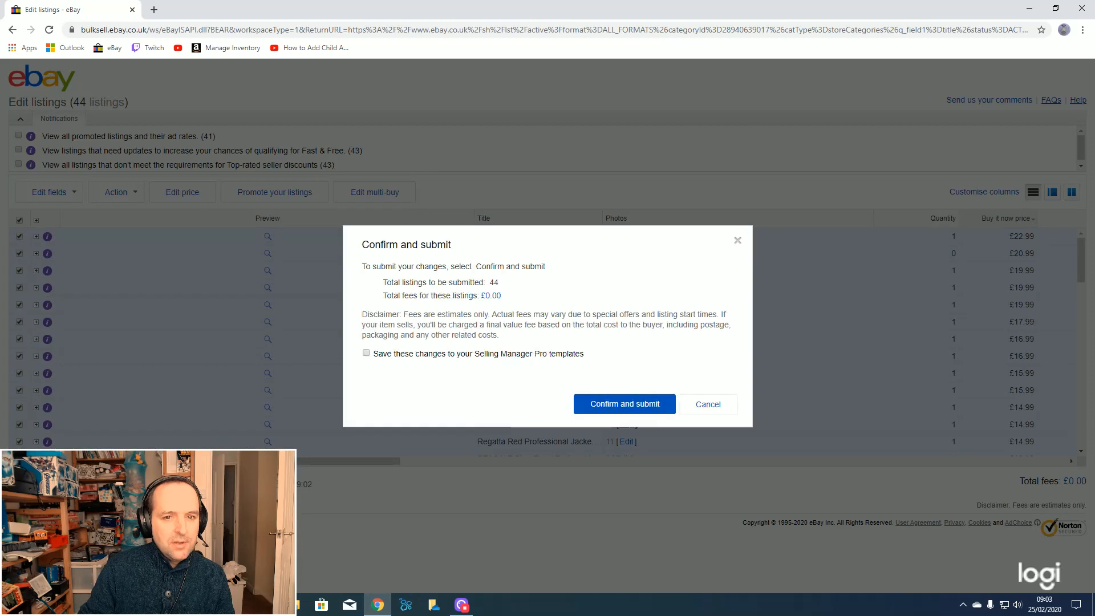
pyautogui.click(619, 406)
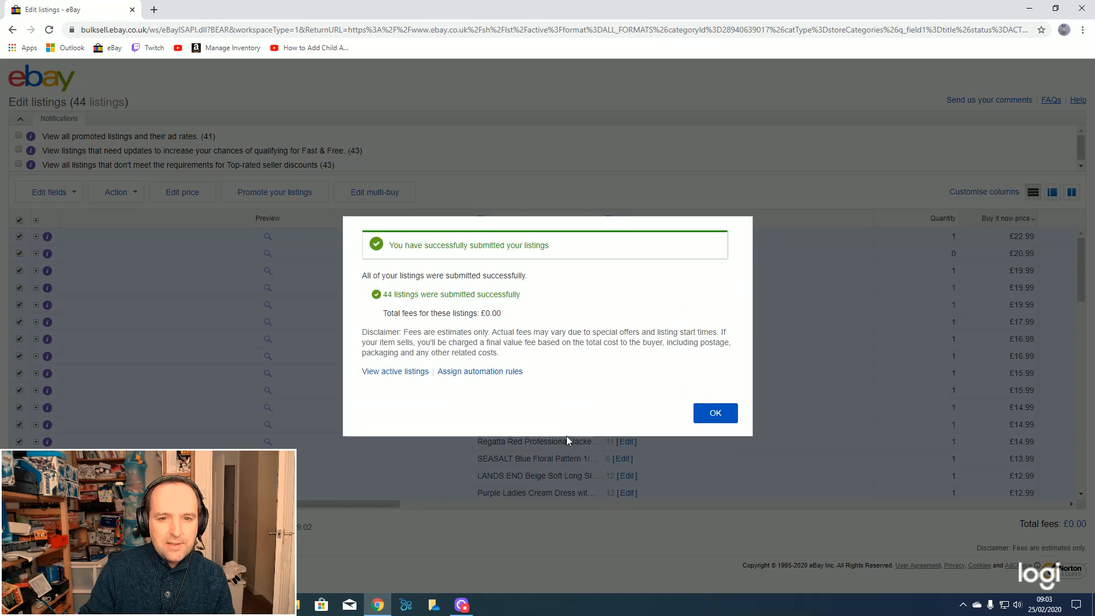
pyautogui.click(703, 416)
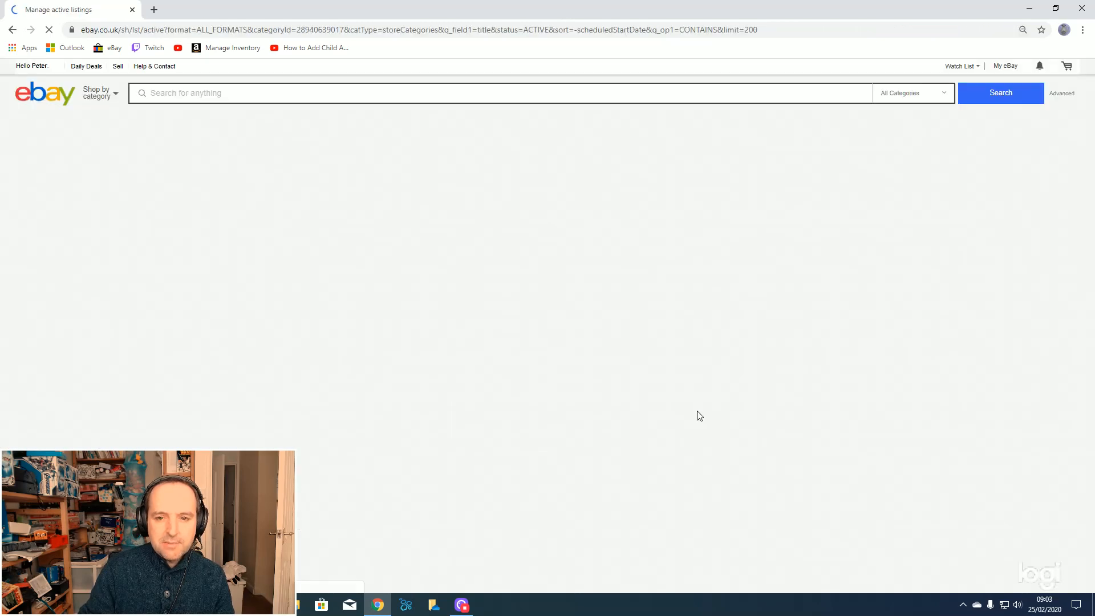
# Check that the shop category filter is set to Clothing > Ladies Clothing > New in and rerun the search
pyautogui.scroll(-1, 613, 361)
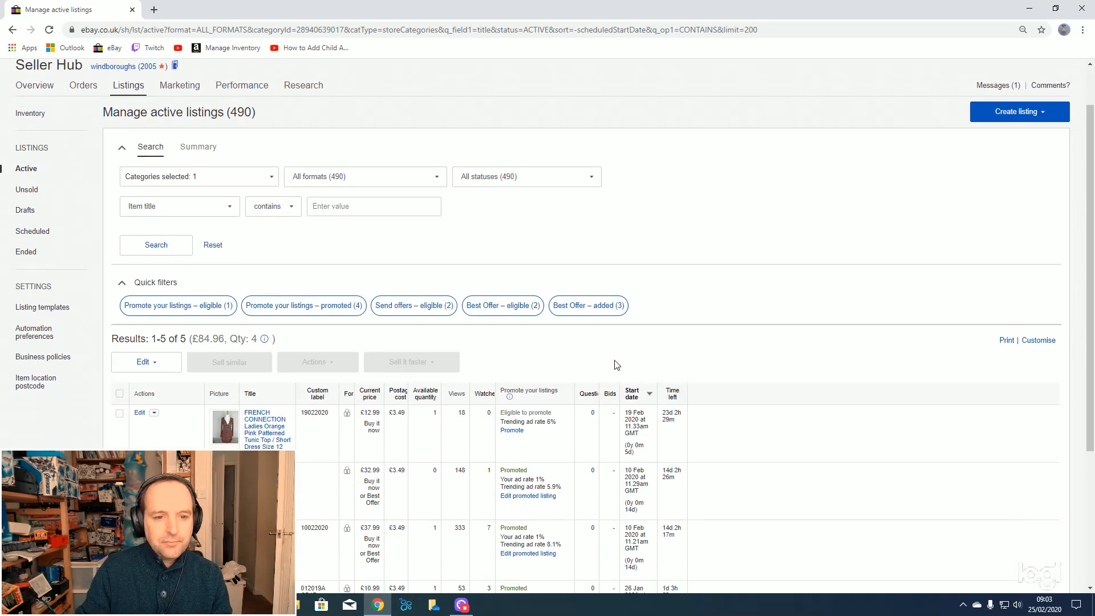
pyautogui.scroll(1, 614, 362)
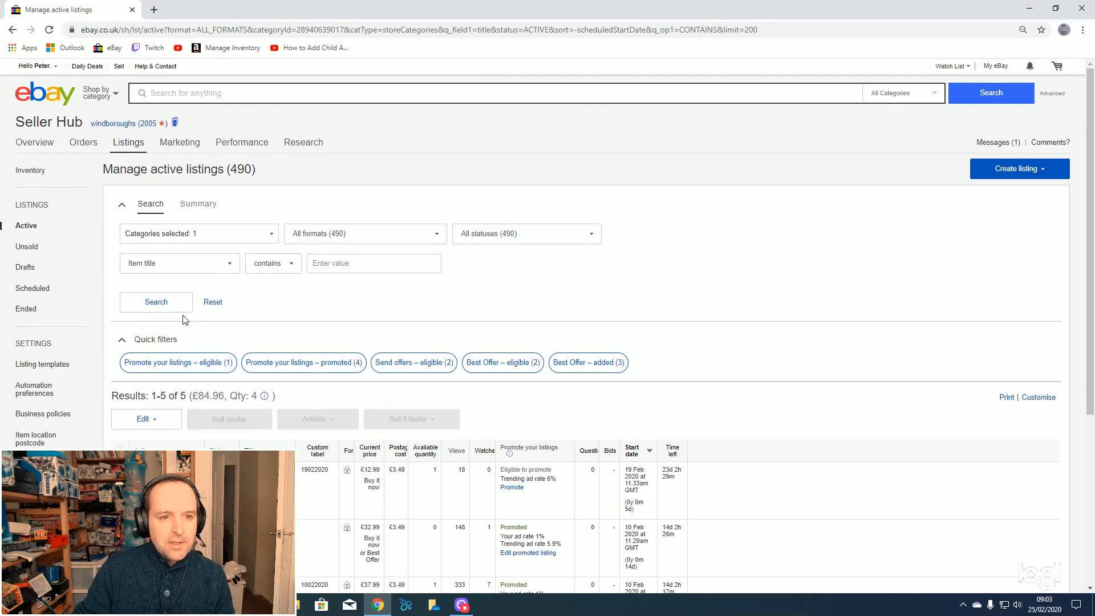
pyautogui.click(217, 239)
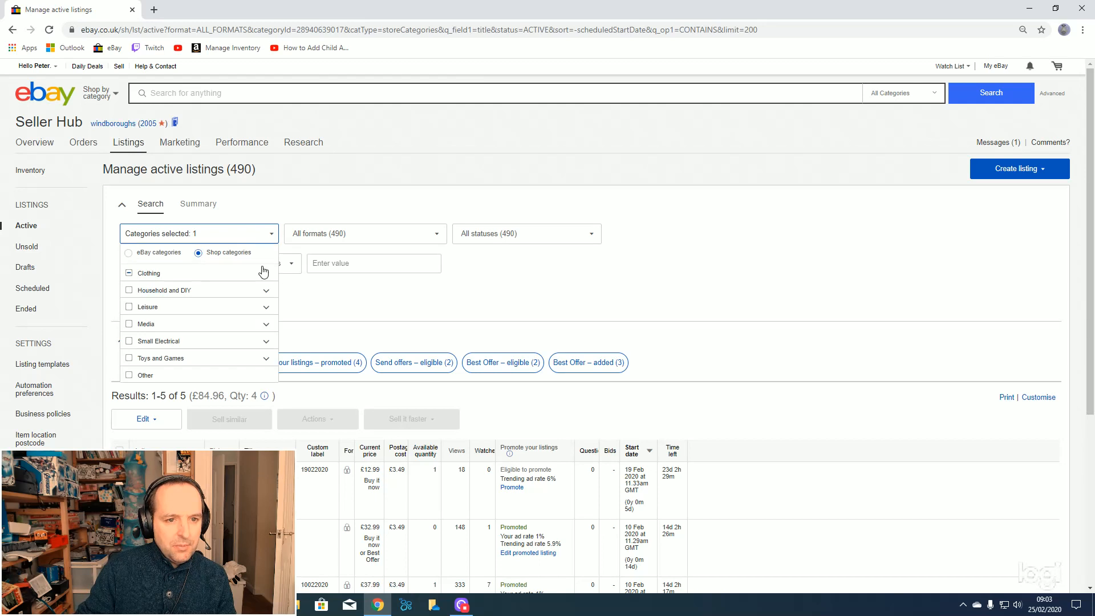
pyautogui.scroll(-1, 240, 317)
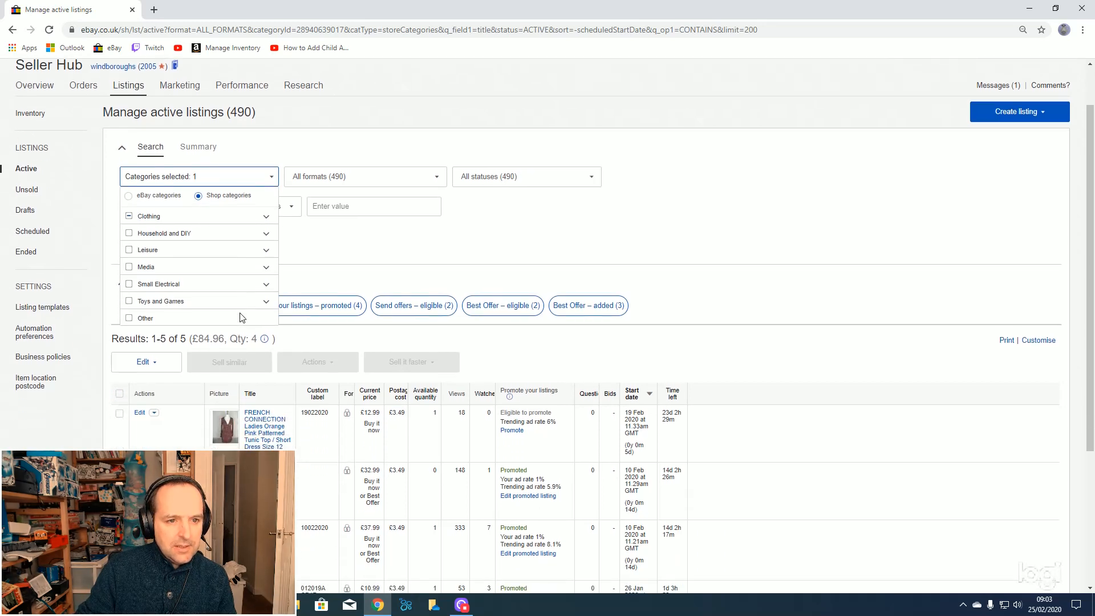
pyautogui.click(267, 217)
pyautogui.click(256, 266)
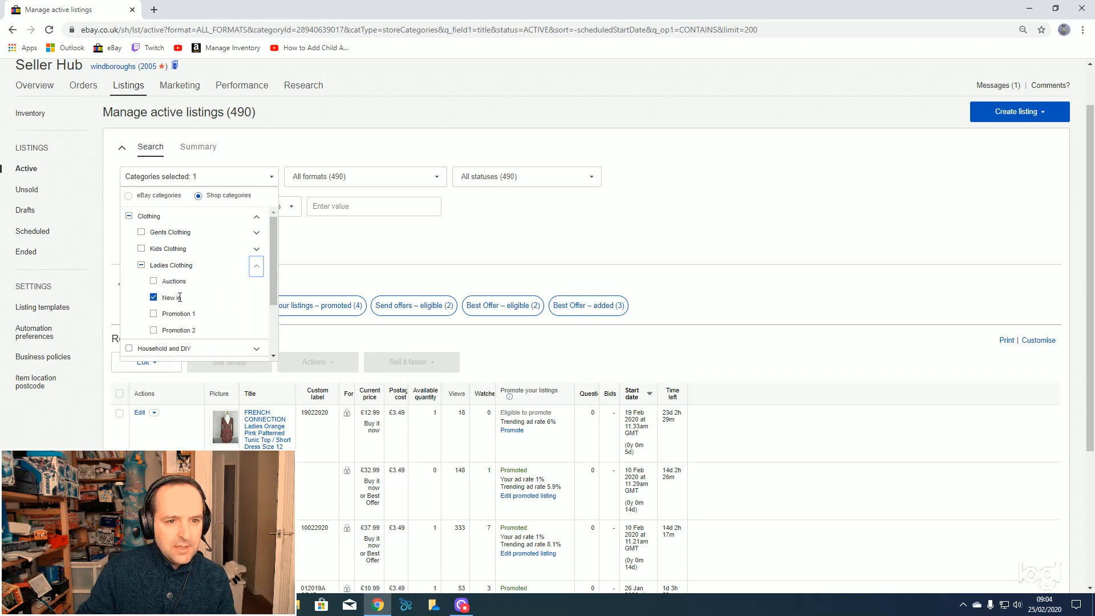
pyautogui.click(414, 243)
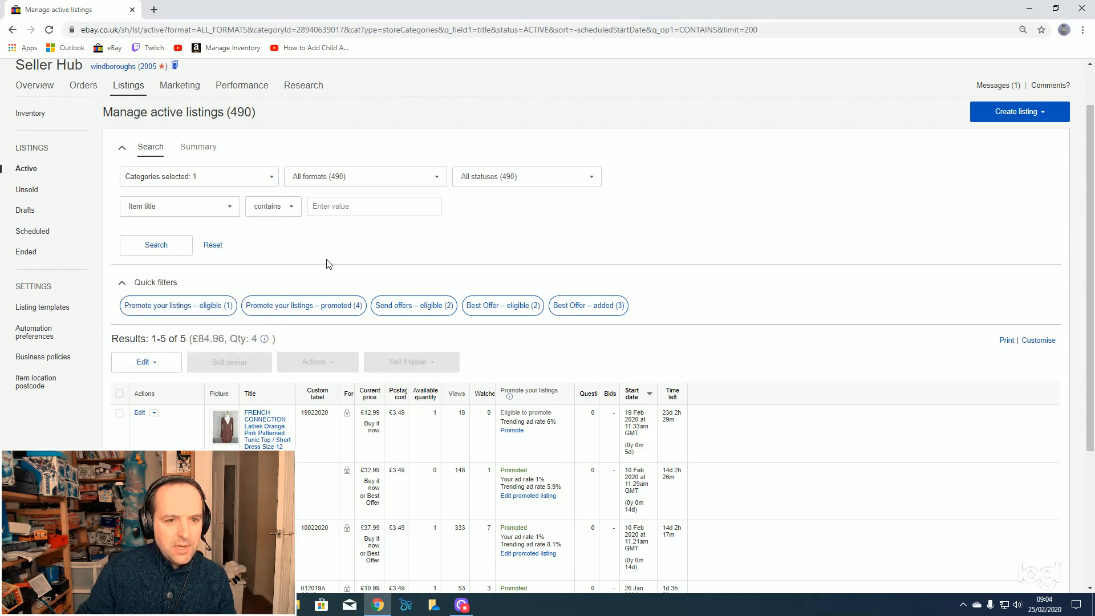
pyautogui.click(165, 249)
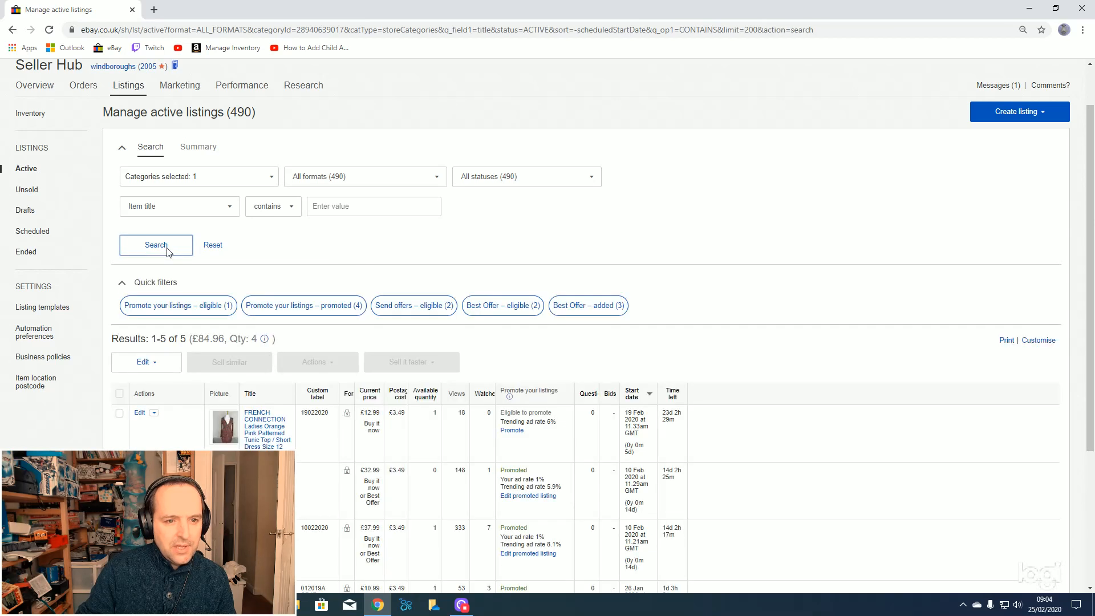
# Select the remaining Jane Norman white wrap-over cardigan and Coast silk navy listings and open them for bulk editing
pyautogui.scroll(-3, 400, 345)
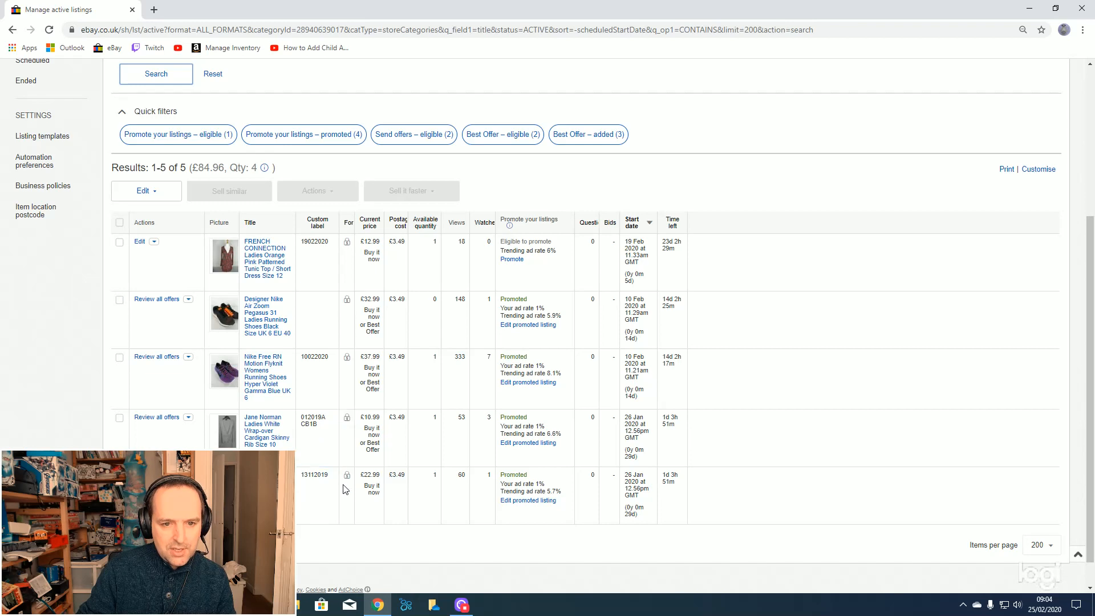
pyautogui.scroll(-1, 345, 488)
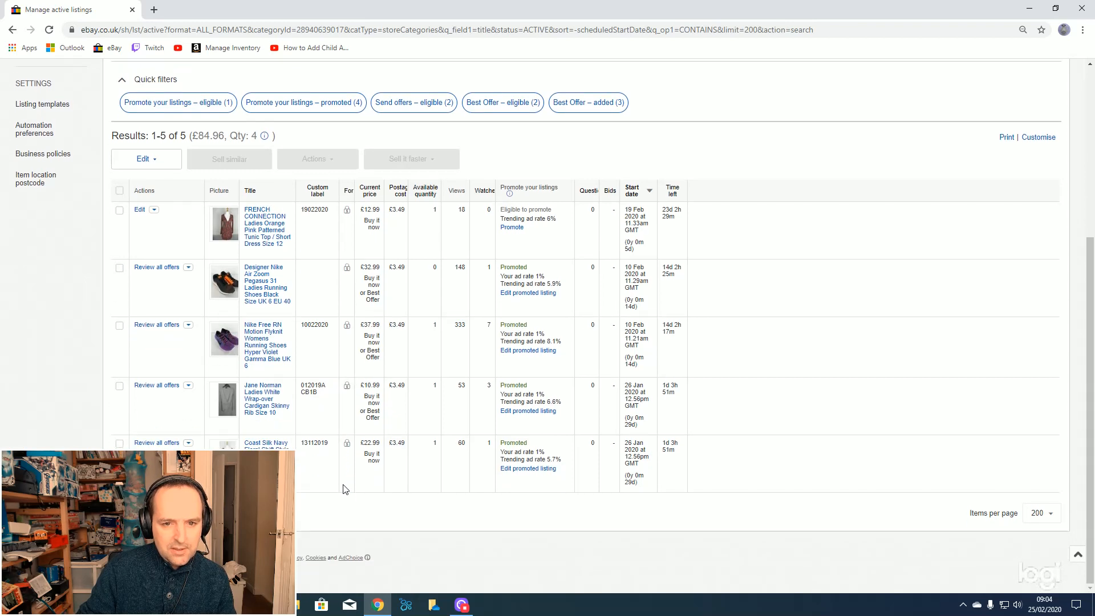
pyautogui.click(120, 387)
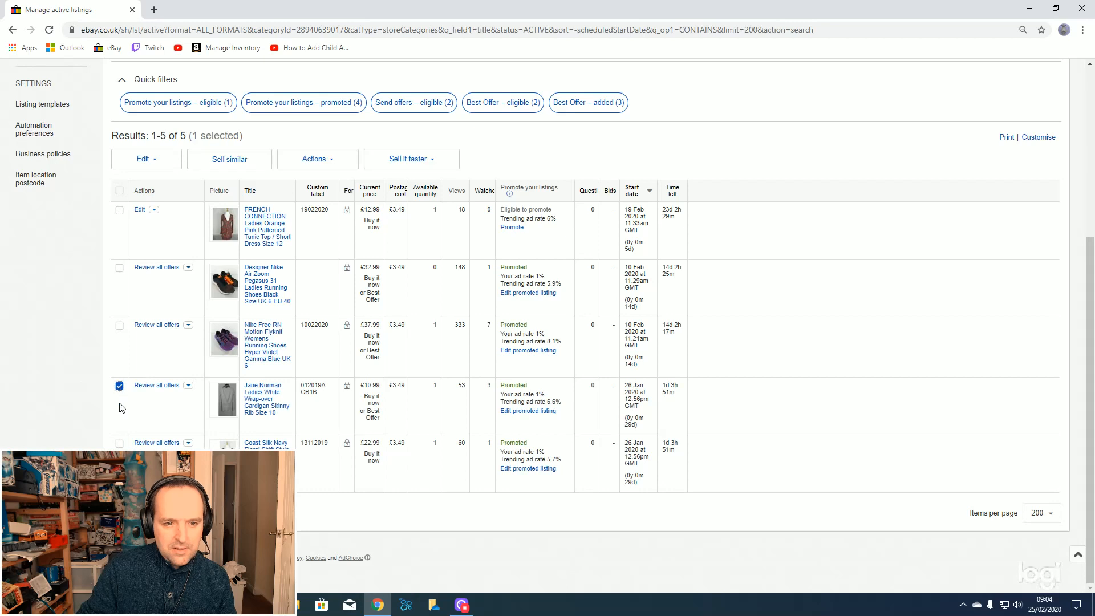
pyautogui.click(119, 444)
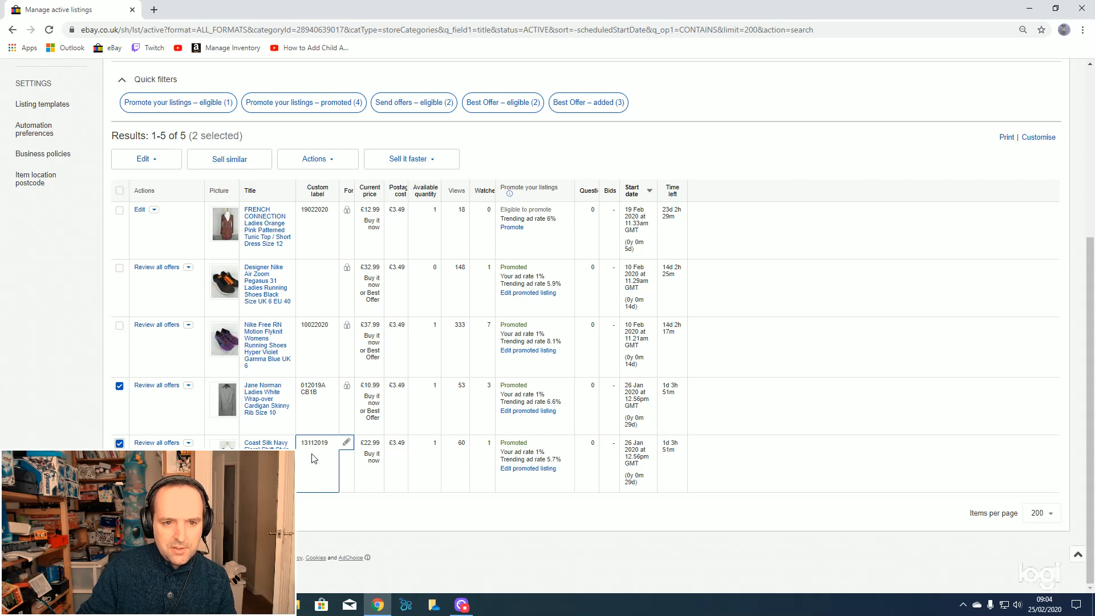
pyautogui.scroll(5, 337, 349)
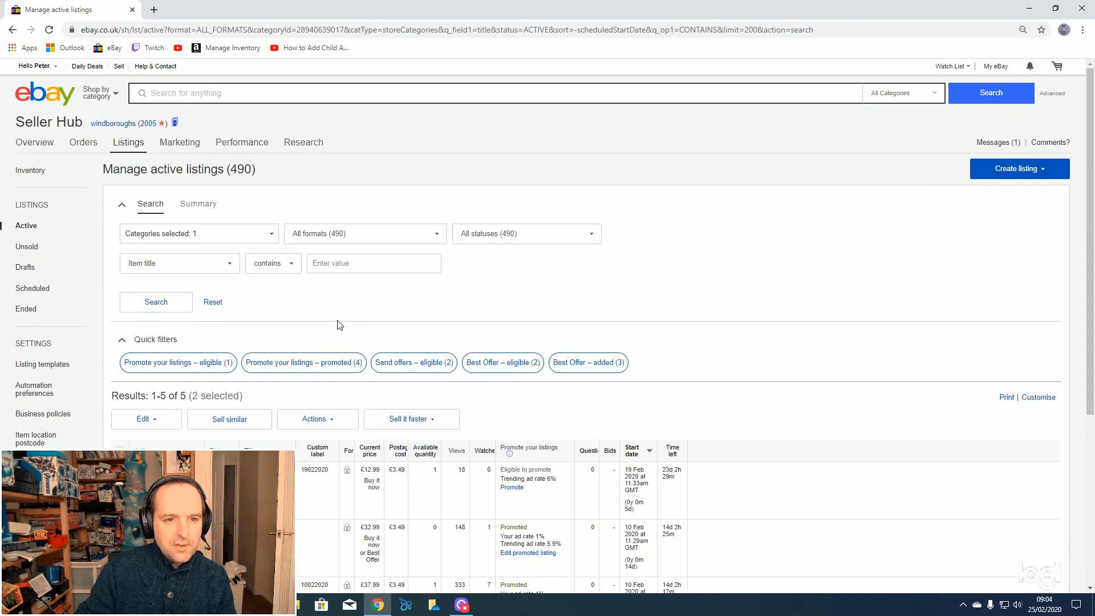
pyautogui.scroll(-2, 266, 336)
pyautogui.click(167, 307)
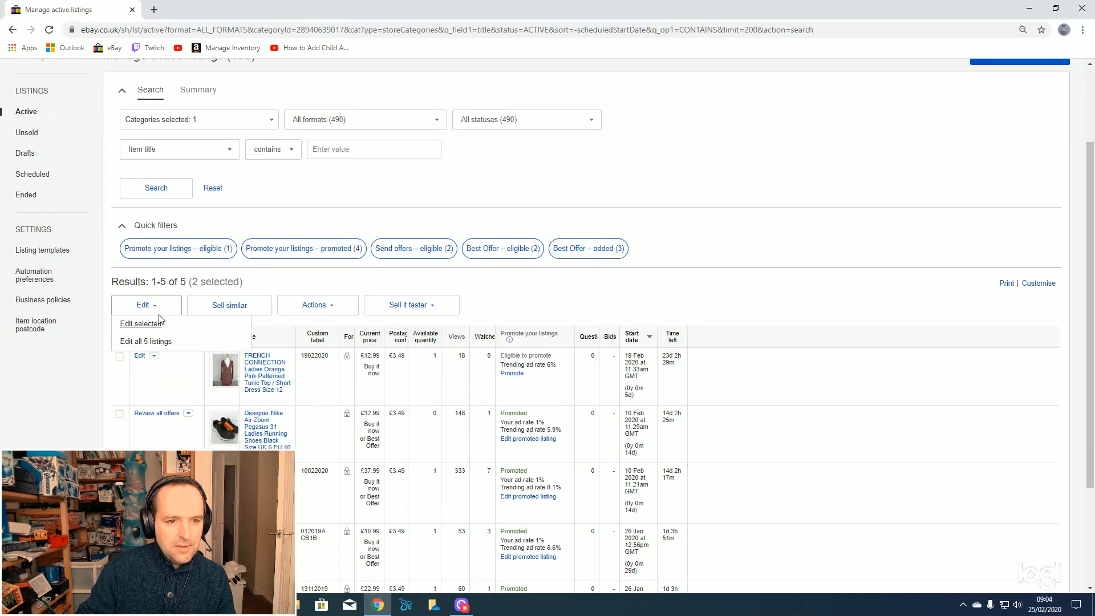
pyautogui.click(155, 330)
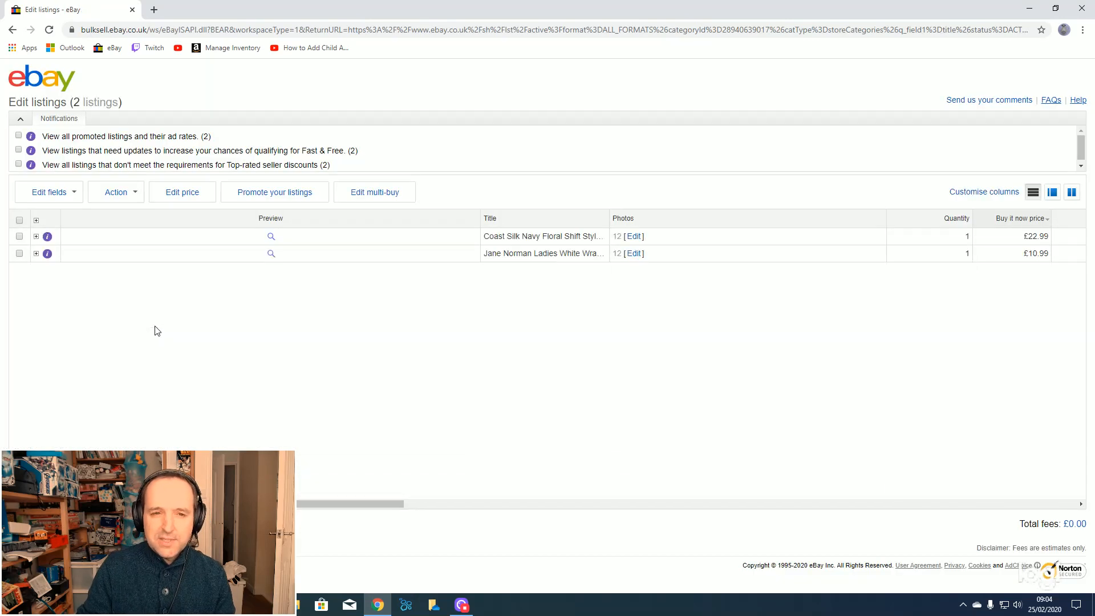
# Change the Shop category of both the Coast and Jane Norman listings to Clothing > Ladies Clothing > Promotion 1 and save
pyautogui.click(20, 220)
pyautogui.click(50, 198)
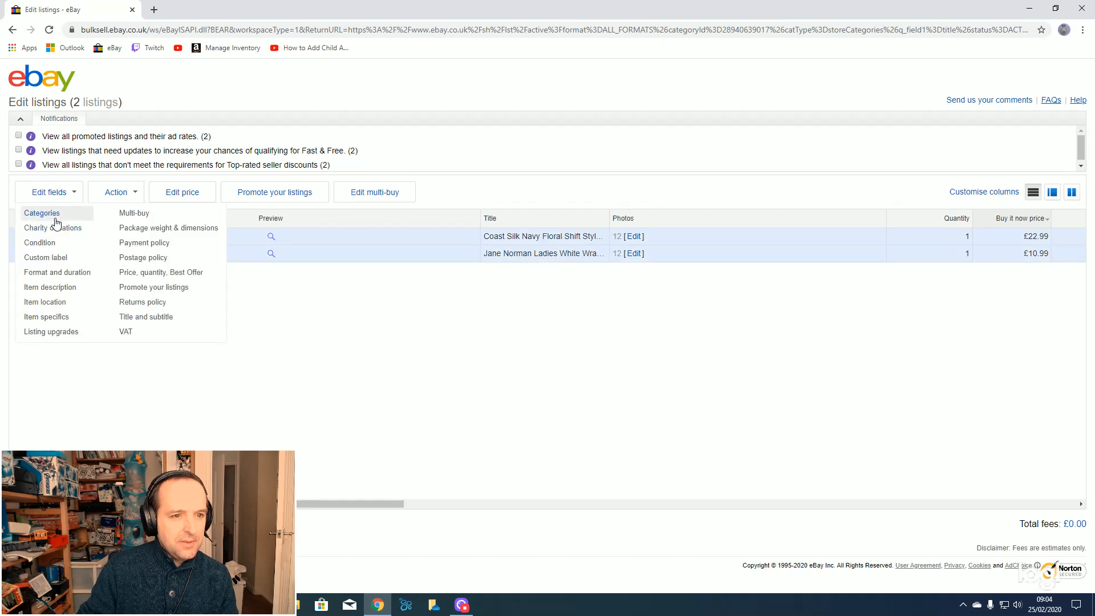
pyautogui.click(55, 218)
pyautogui.click(444, 271)
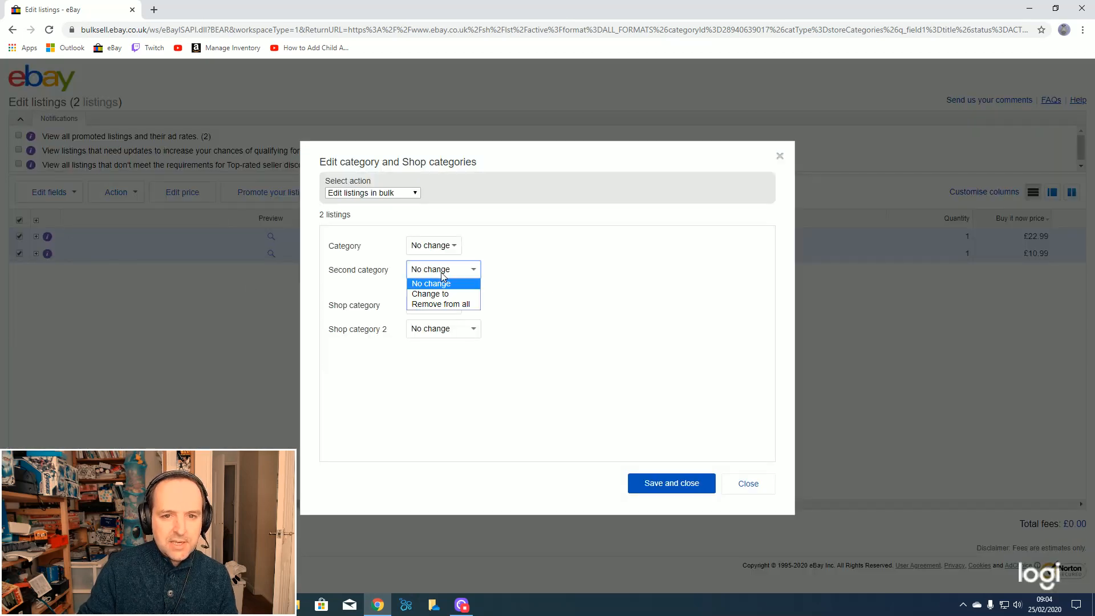
pyautogui.click(338, 313)
pyautogui.click(450, 305)
pyautogui.click(439, 328)
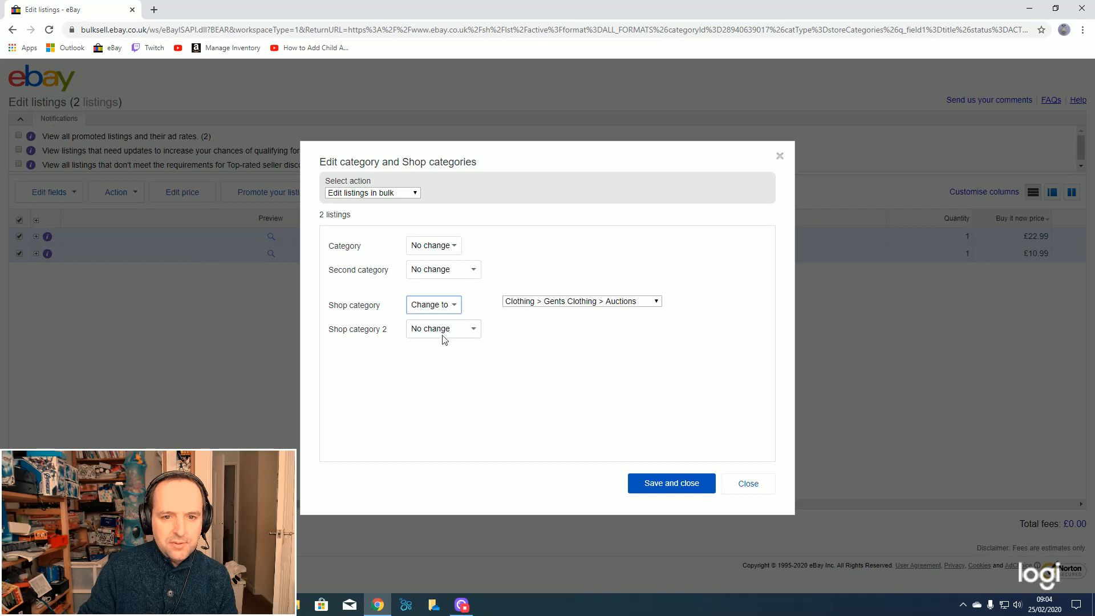
pyautogui.click(601, 305)
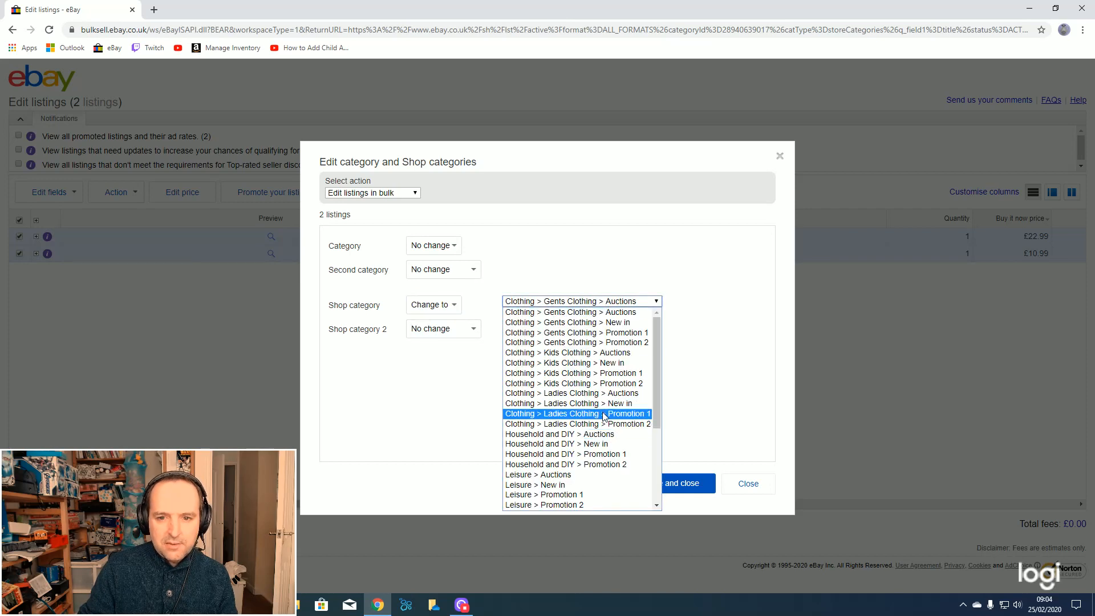
pyautogui.click(603, 414)
pyautogui.click(696, 485)
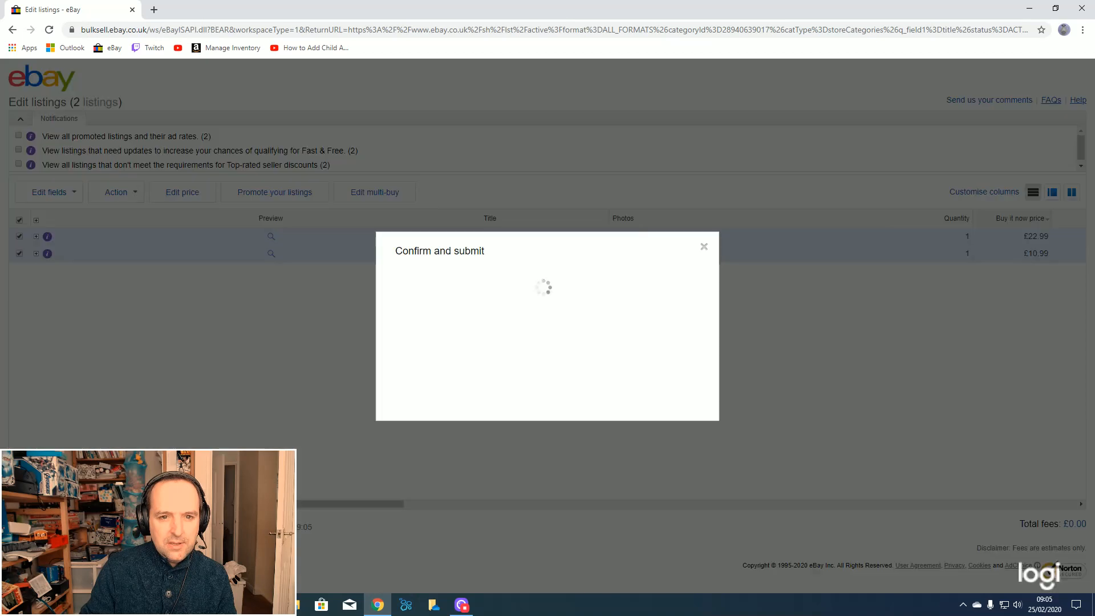
# Submit the category changes for the two listings, return to the active listings and check what remains in the New in category
pyautogui.click(625, 404)
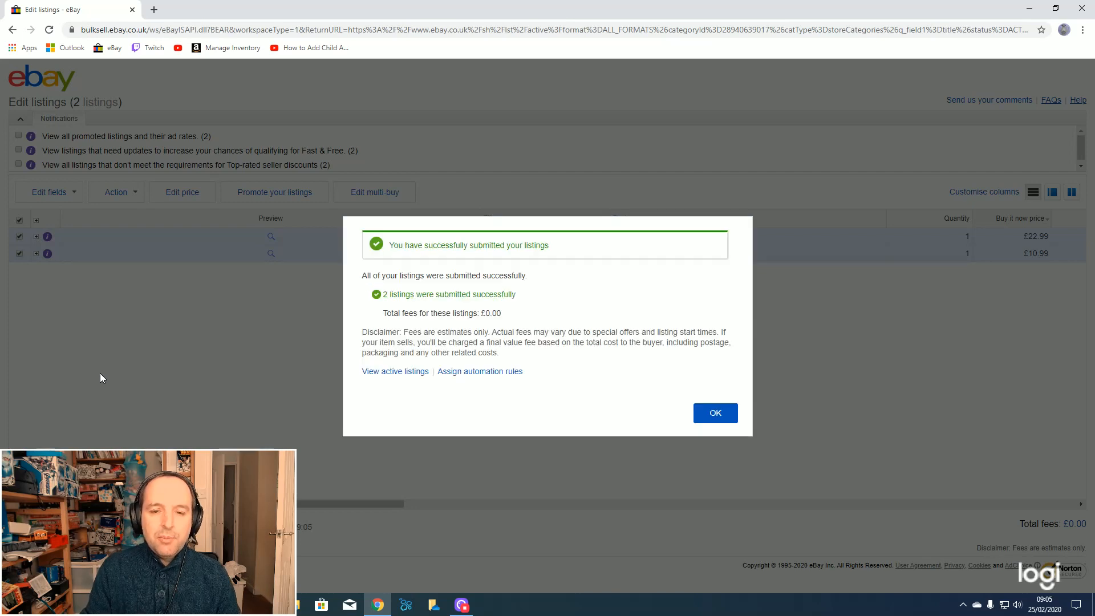
pyautogui.click(730, 412)
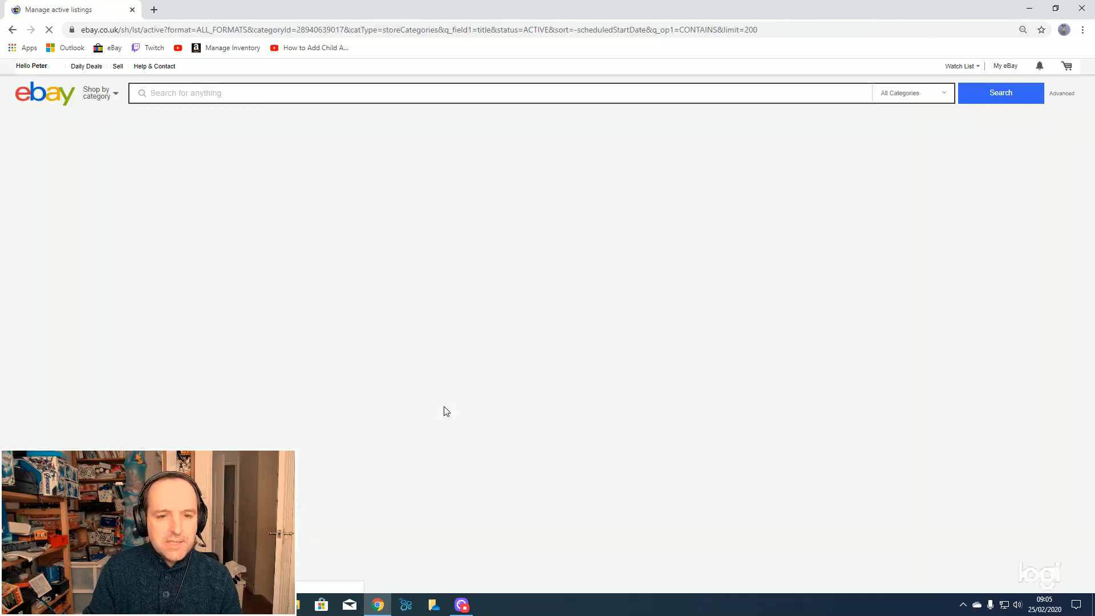
pyautogui.scroll(-3, 548, 325)
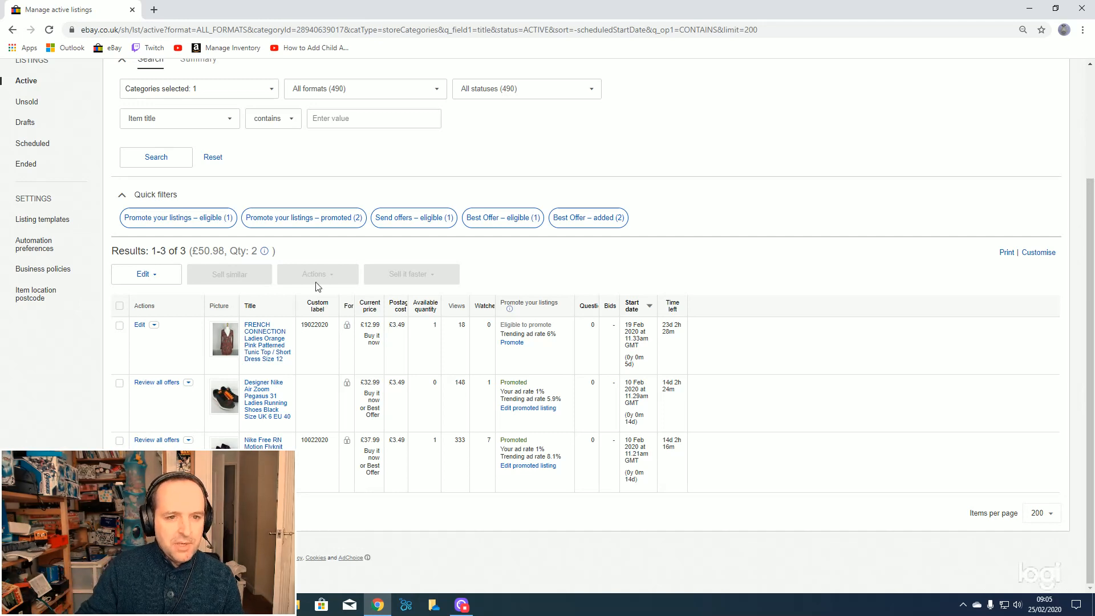
pyautogui.scroll(3, 675, 188)
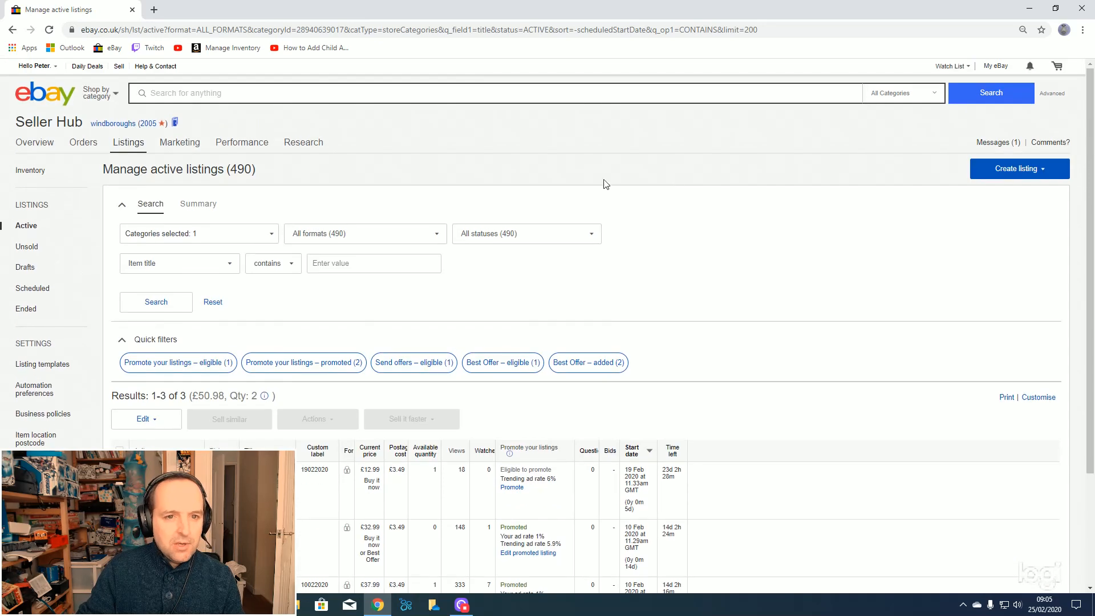
# Go to the Seller Hub overview, open the unsold ended listings and look through them
pyautogui.click(994, 80)
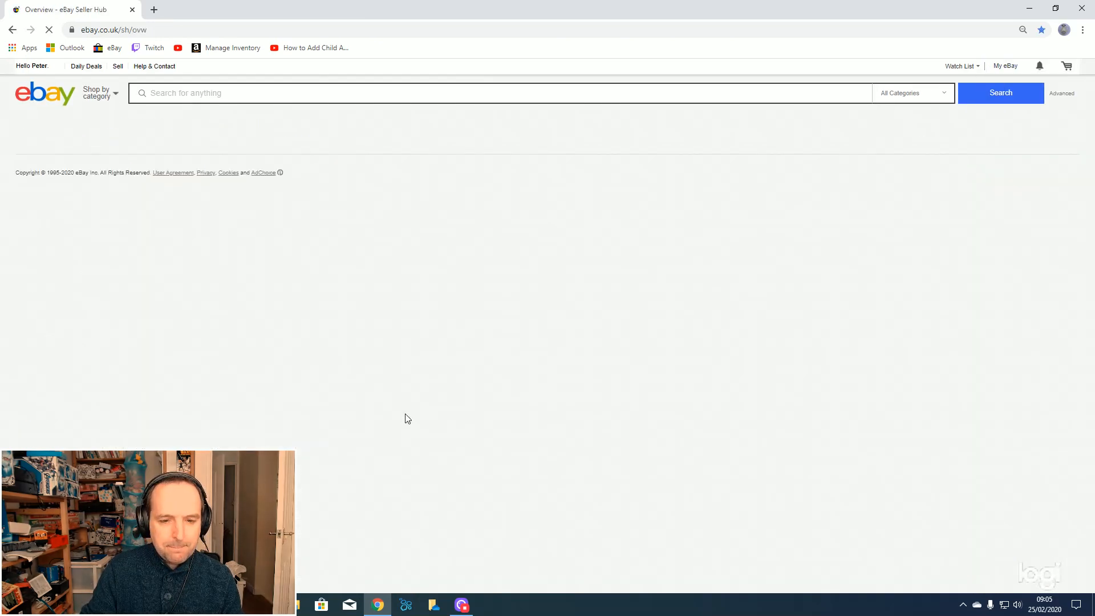
pyautogui.scroll(-1, 423, 378)
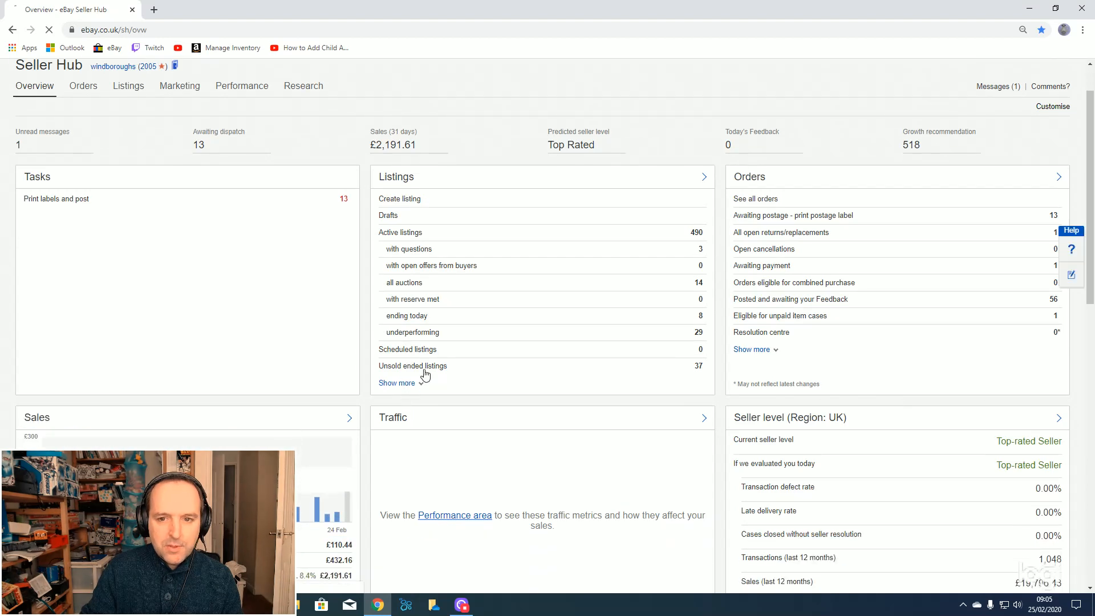
pyautogui.click(423, 370)
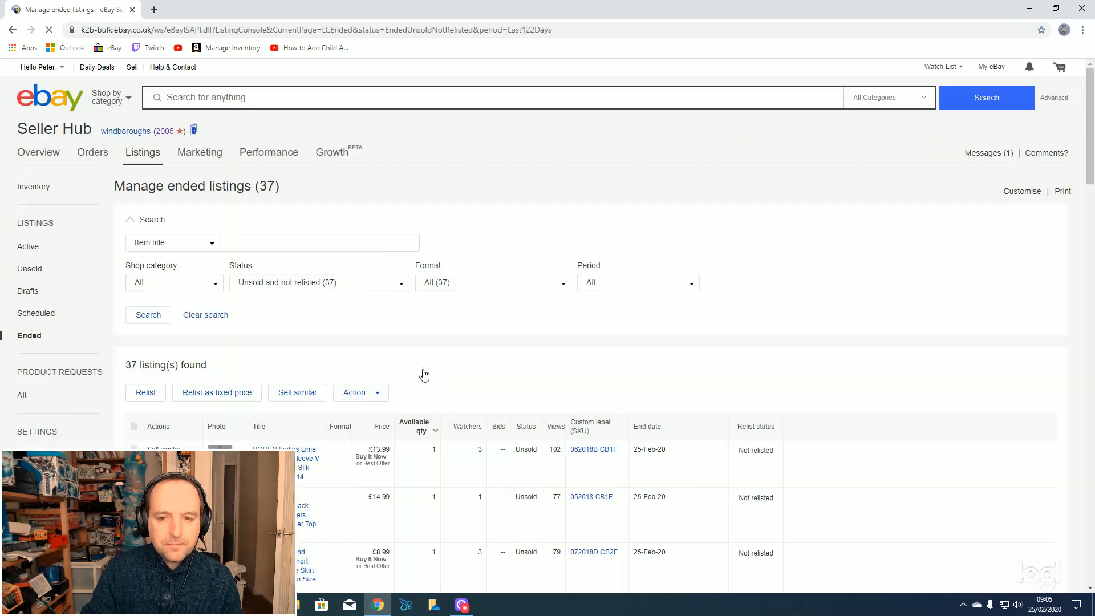
pyautogui.scroll(-5, 420, 369)
pyautogui.scroll(-10, 419, 369)
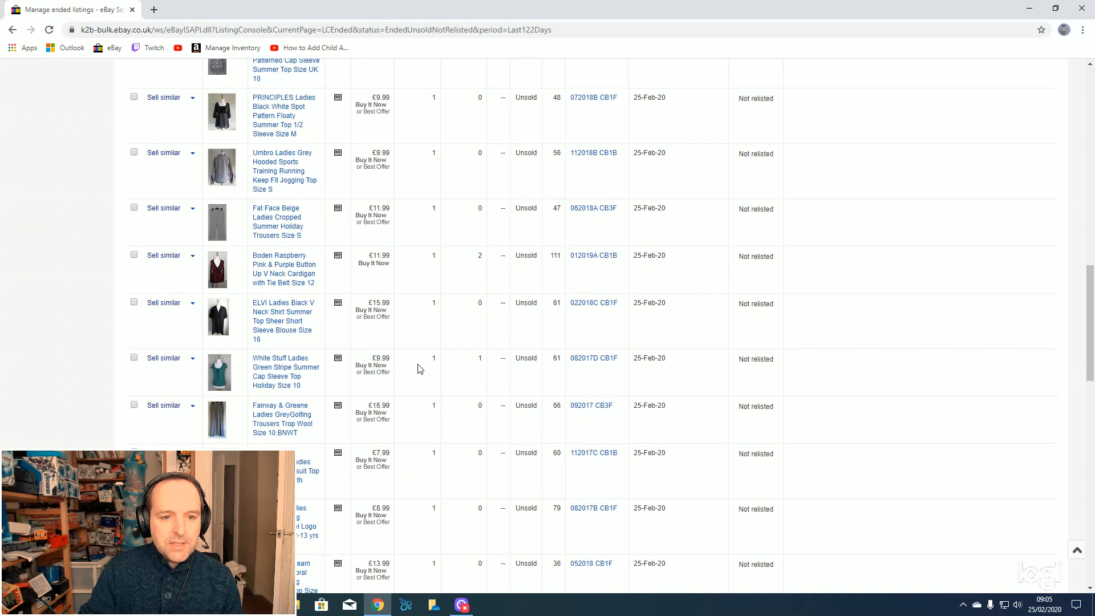
pyautogui.scroll(-3, 420, 369)
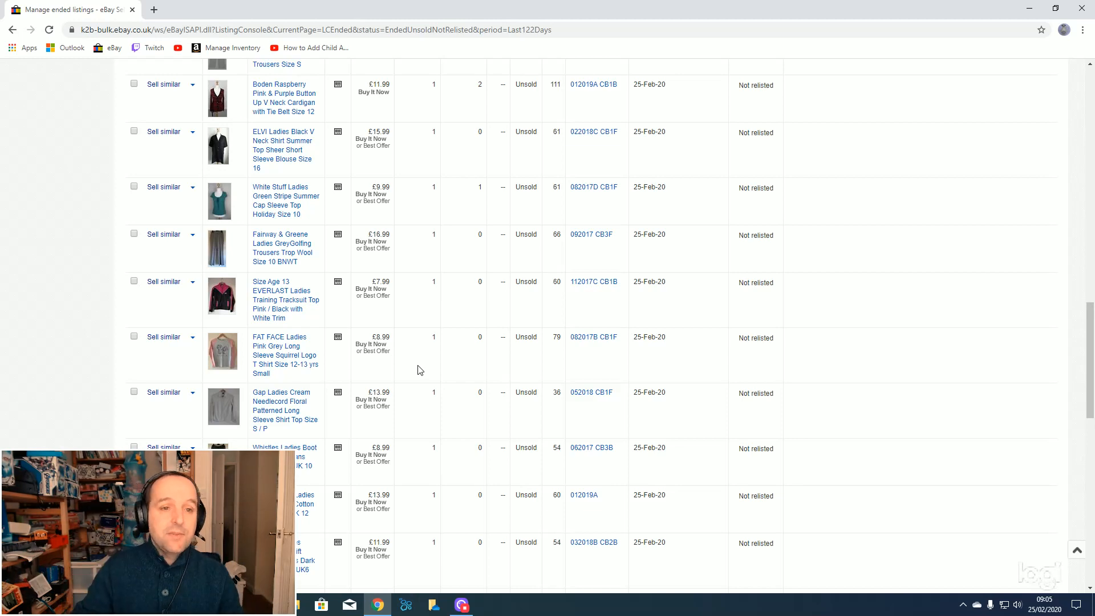
# Select all of the unsold ended listings and open them in bulk with Sell similar
pyautogui.scroll(15, 419, 370)
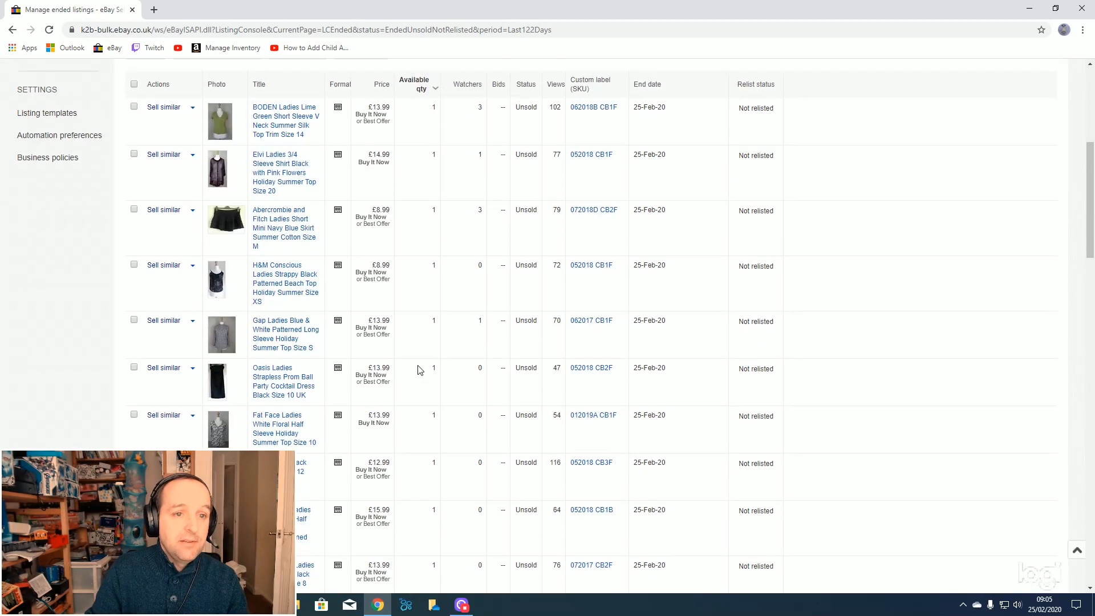
pyautogui.scroll(2, 419, 370)
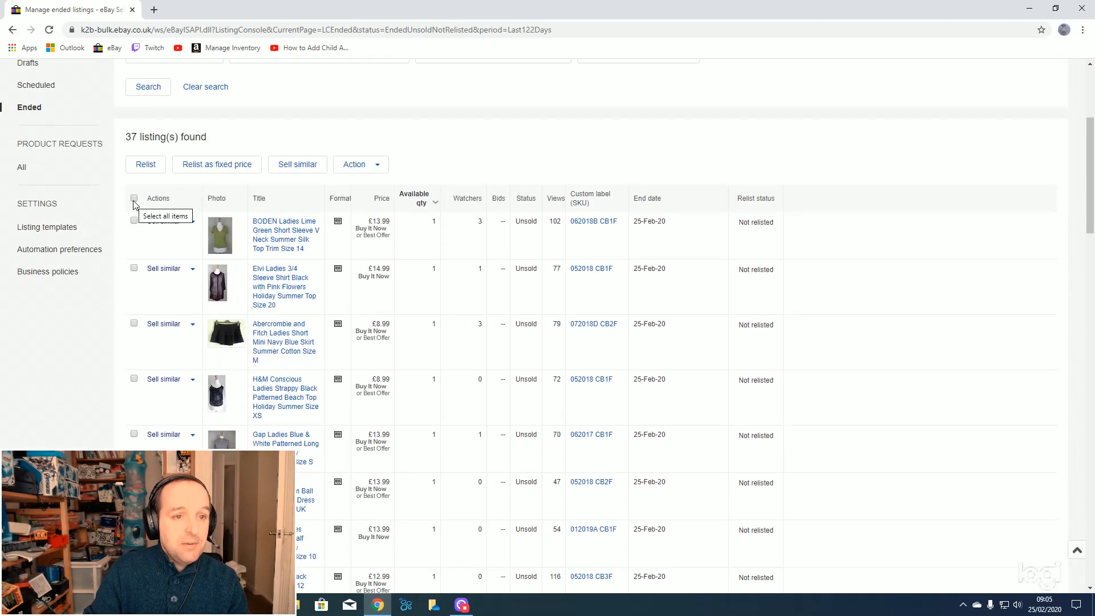
pyautogui.click(134, 199)
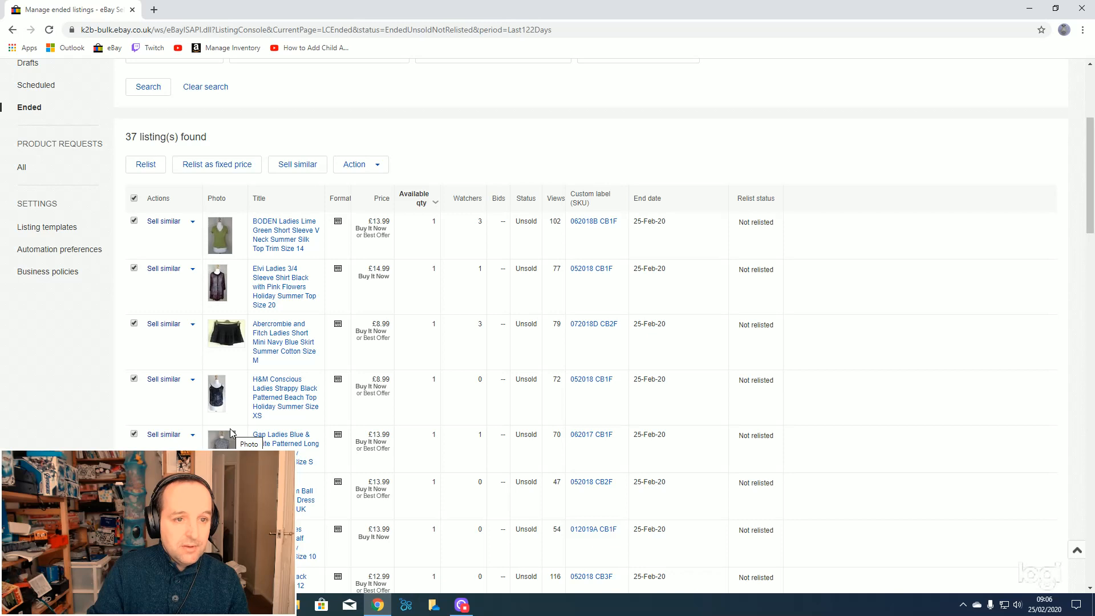
pyautogui.click(313, 171)
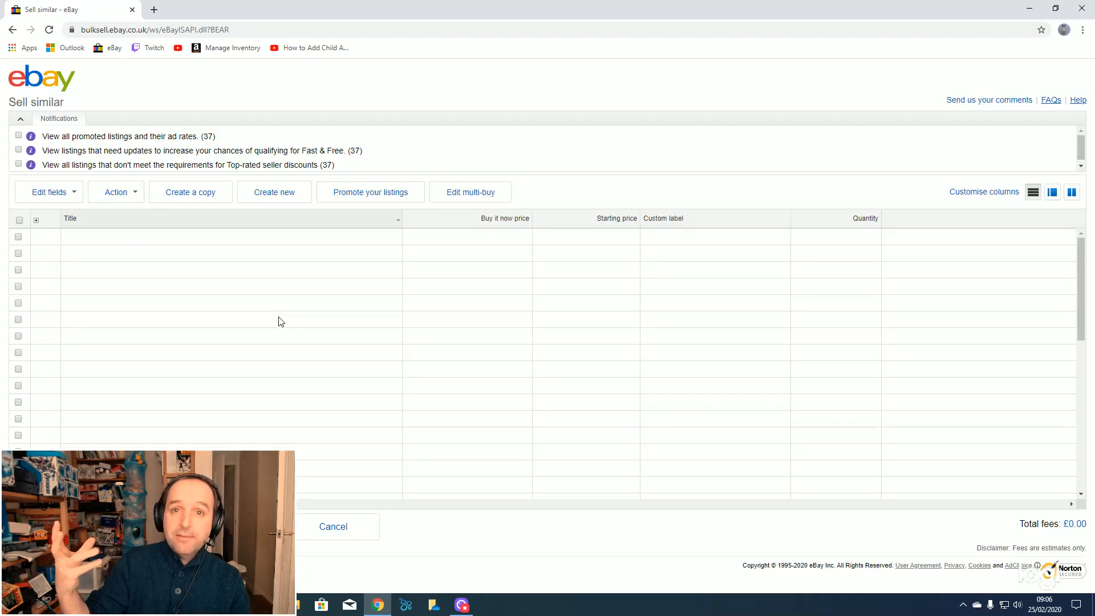
# Select all the Sell similar listings, bulk change their Shop category to Clothing > Ladies Clothing > New in and save
pyautogui.click(70, 195)
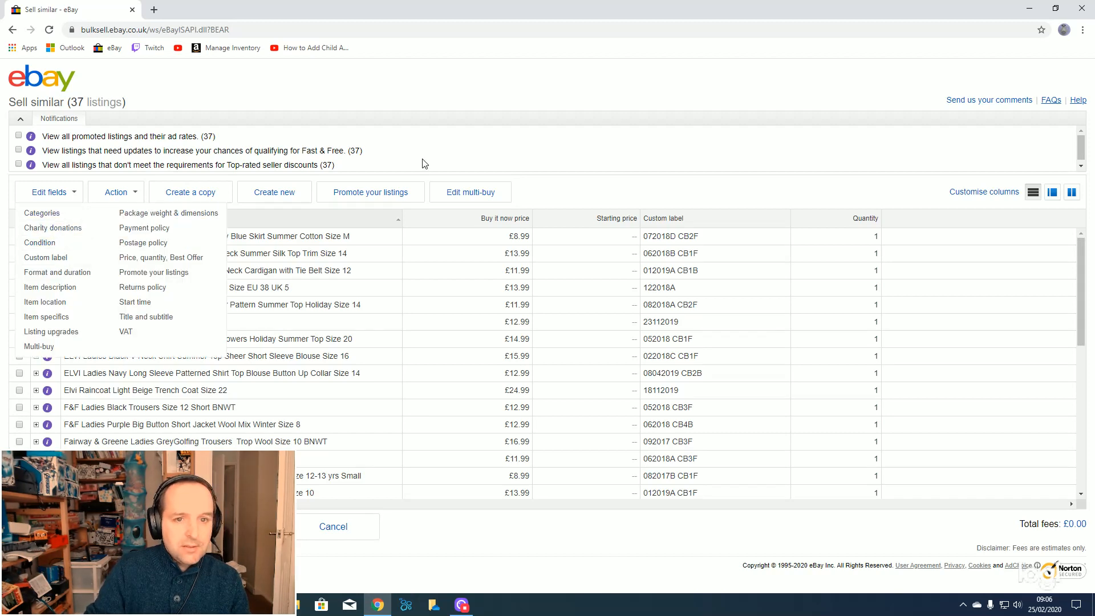
pyautogui.click(18, 220)
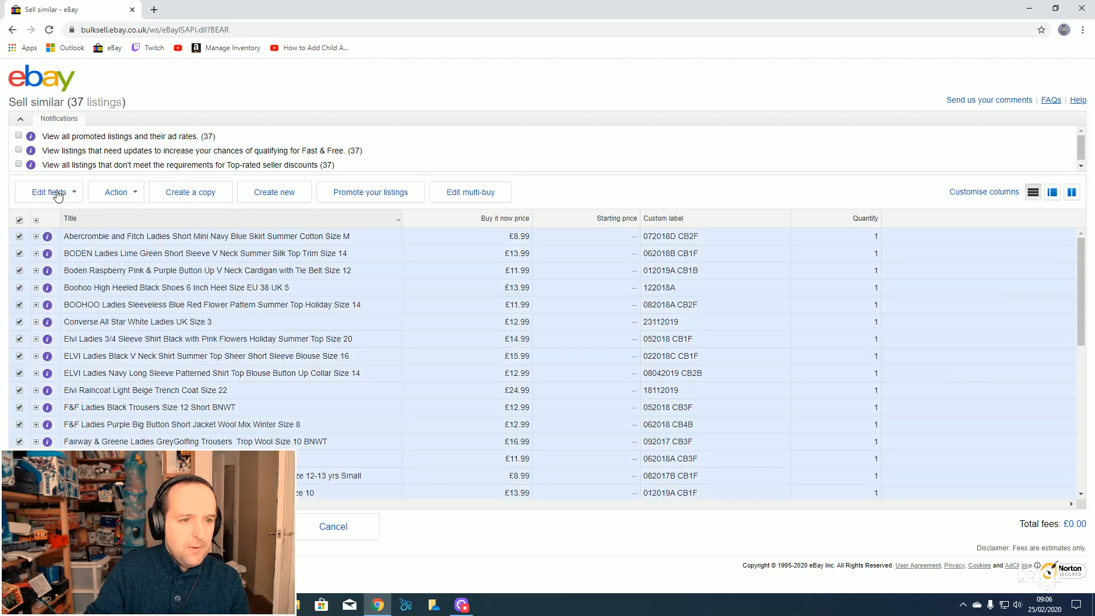
pyautogui.click(57, 194)
pyautogui.click(70, 217)
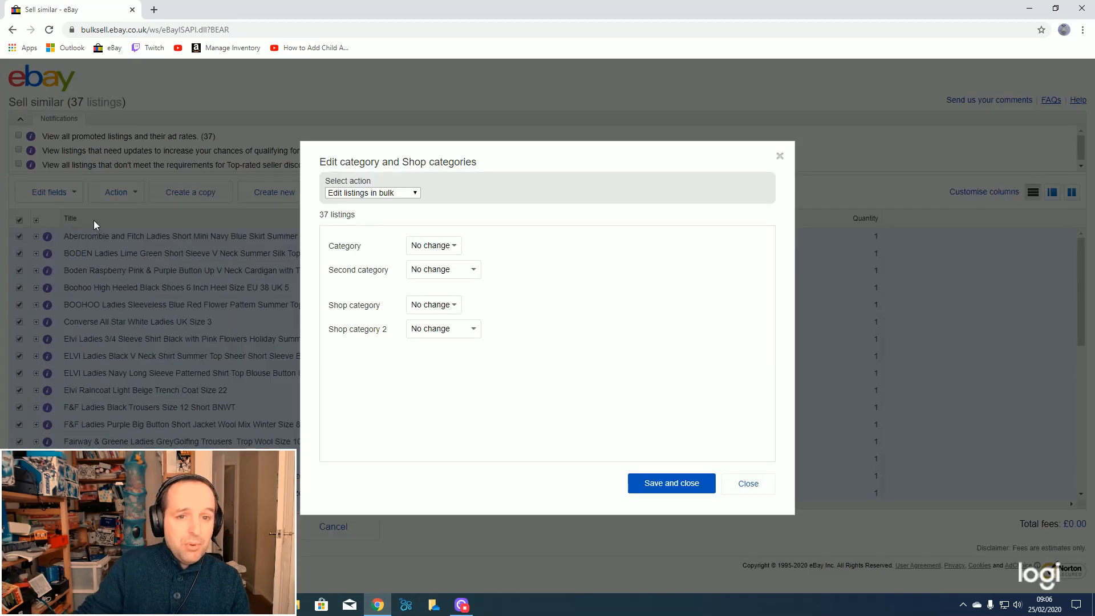
pyautogui.click(443, 304)
pyautogui.click(442, 329)
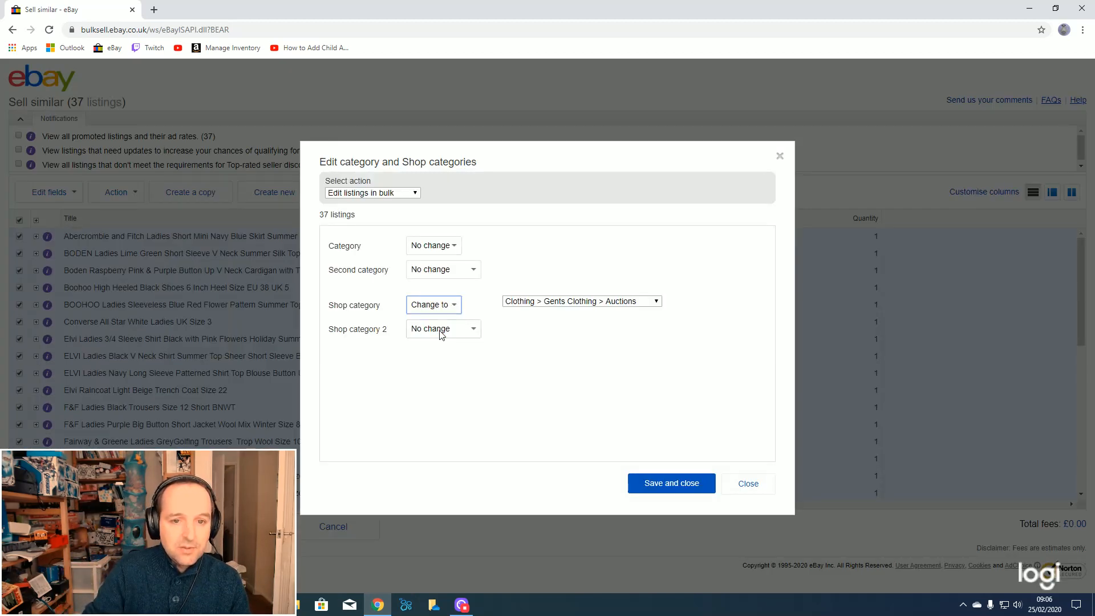
pyautogui.click(636, 303)
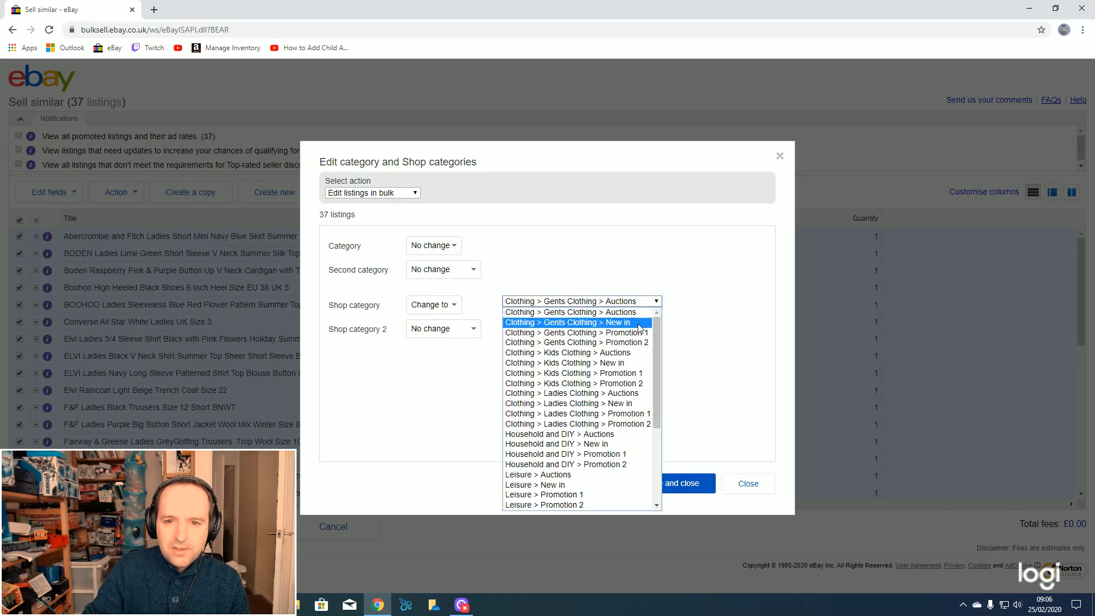
pyautogui.click(626, 406)
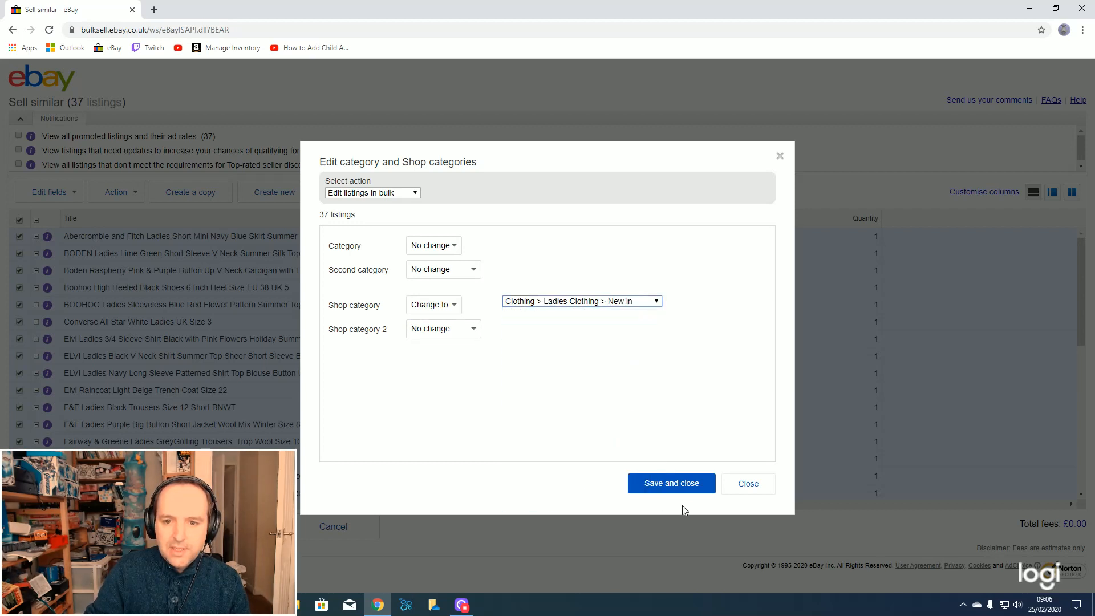
pyautogui.click(672, 484)
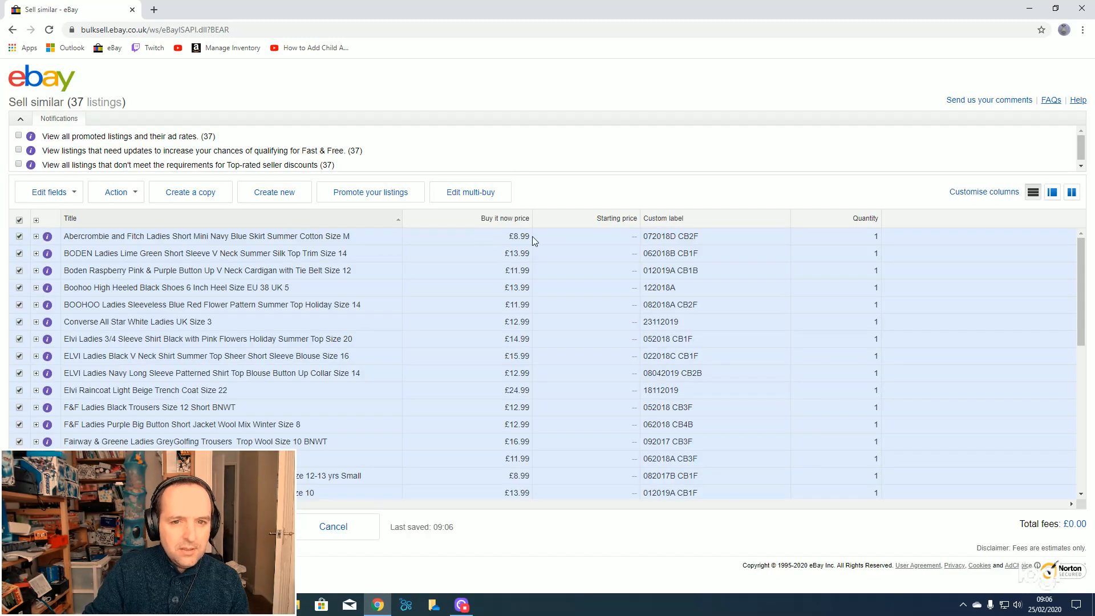
# Set the Buy it now prices: Abercrombie and Fitch skirt £7.99, BODEN lime green top £11.99, Boden raspberry cardigan £10.99
pyautogui.click(530, 237)
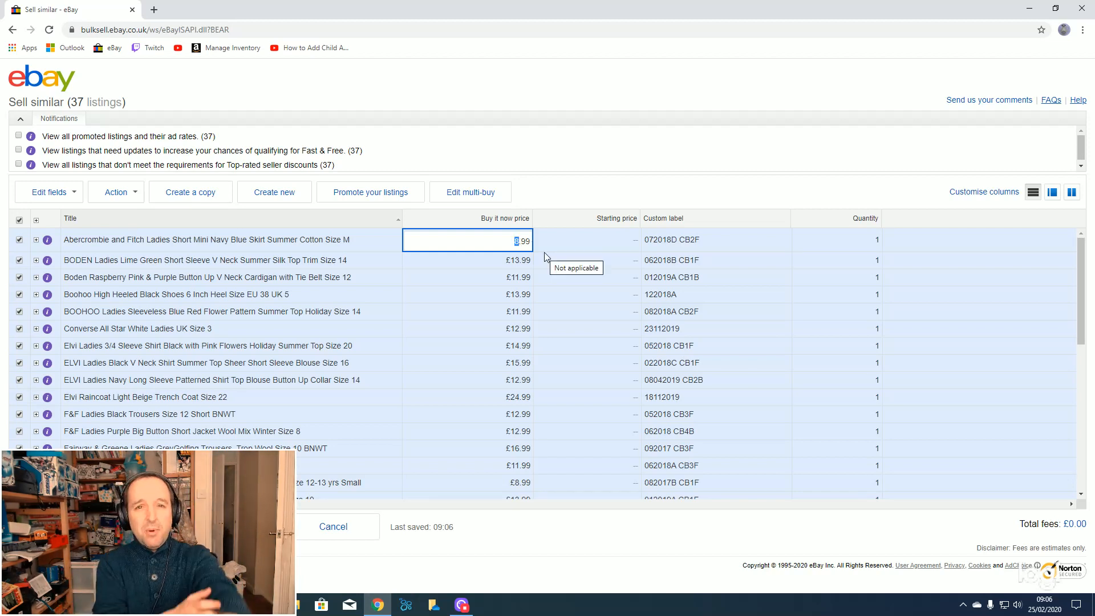
pyautogui.write('7')
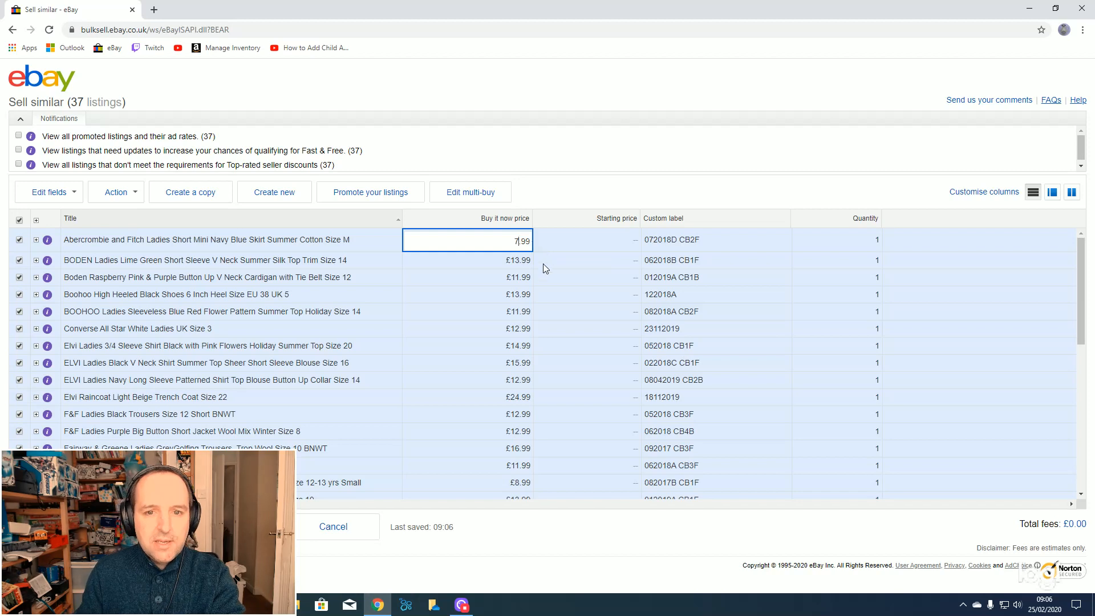
pyautogui.click(517, 260)
pyautogui.moveTo(512, 258); pyautogui.dragTo(517, 292)
pyautogui.write('1')
pyautogui.click(518, 277)
pyautogui.write('0')
# Set the Buy it now prices: Boohoo high-heeled black shoes £11.99, BOOHOO sleeveless flower top £10.99, Converse All Star £11.99
pyautogui.click(516, 293)
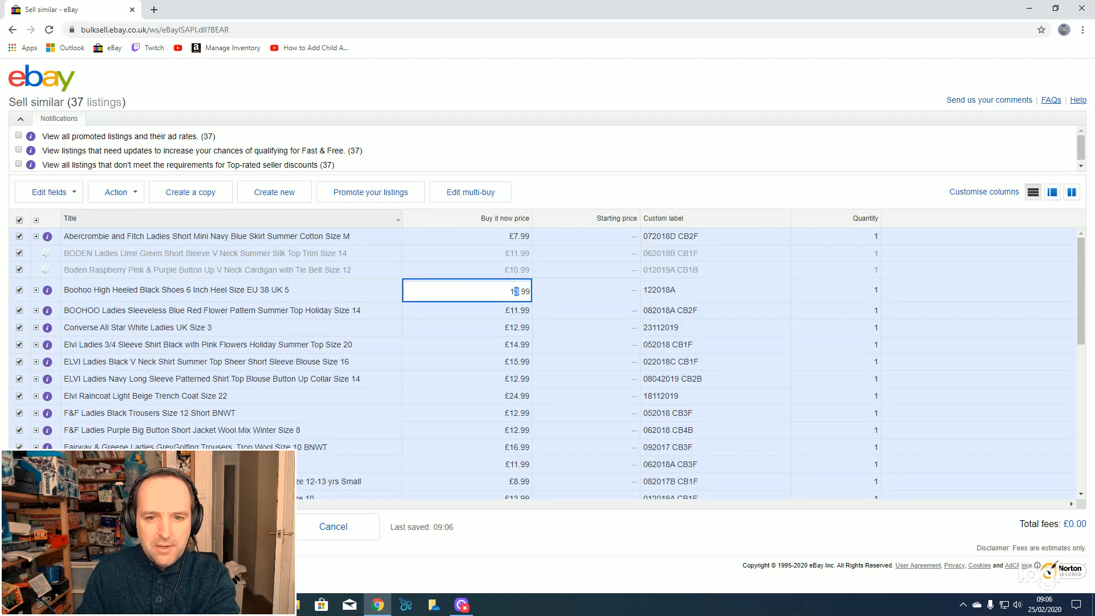
pyautogui.write('1')
pyautogui.click(517, 311)
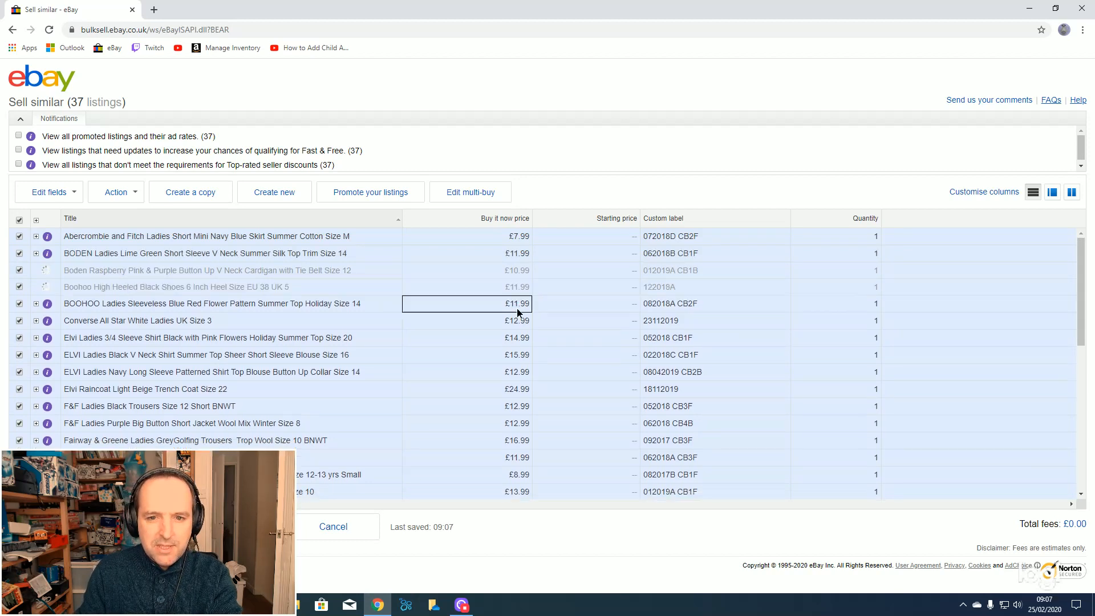
pyautogui.moveTo(514, 309); pyautogui.dragTo(516, 308)
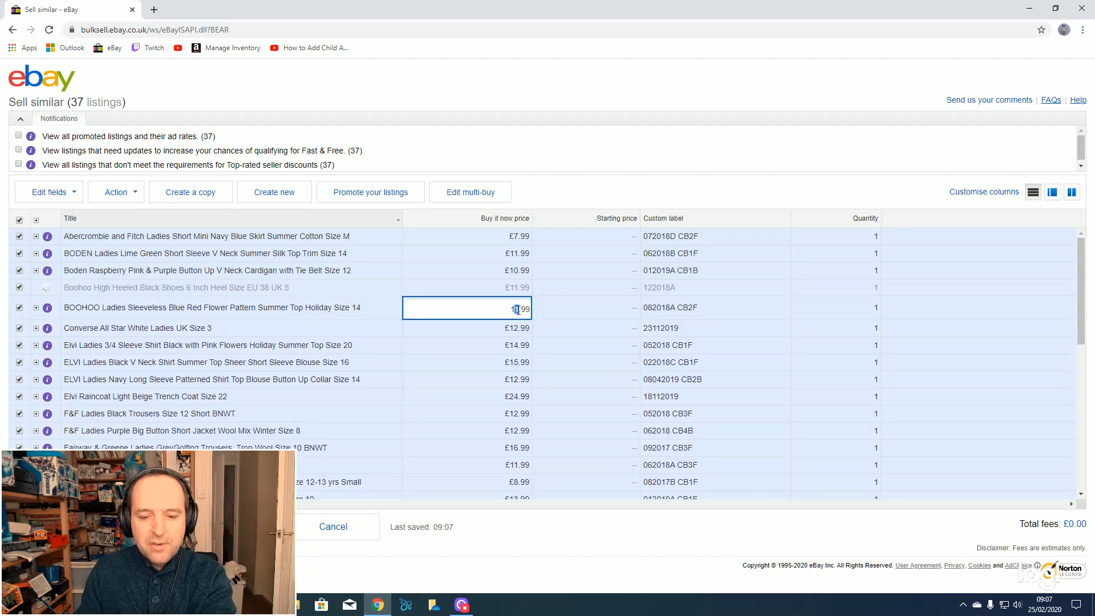
pyautogui.write('0')
pyautogui.click(515, 328)
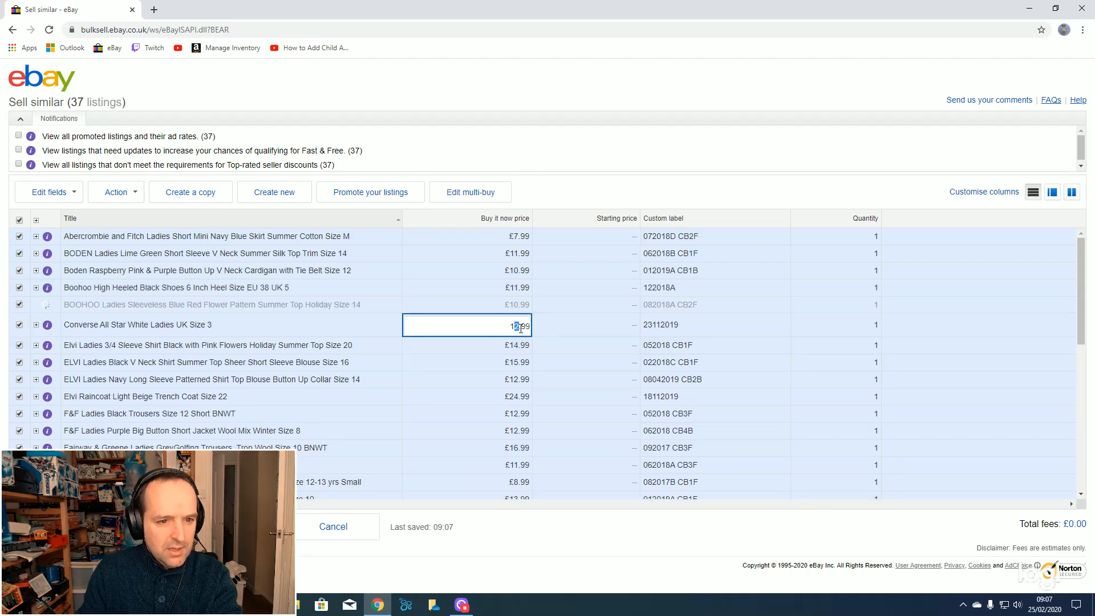
pyautogui.write('1')
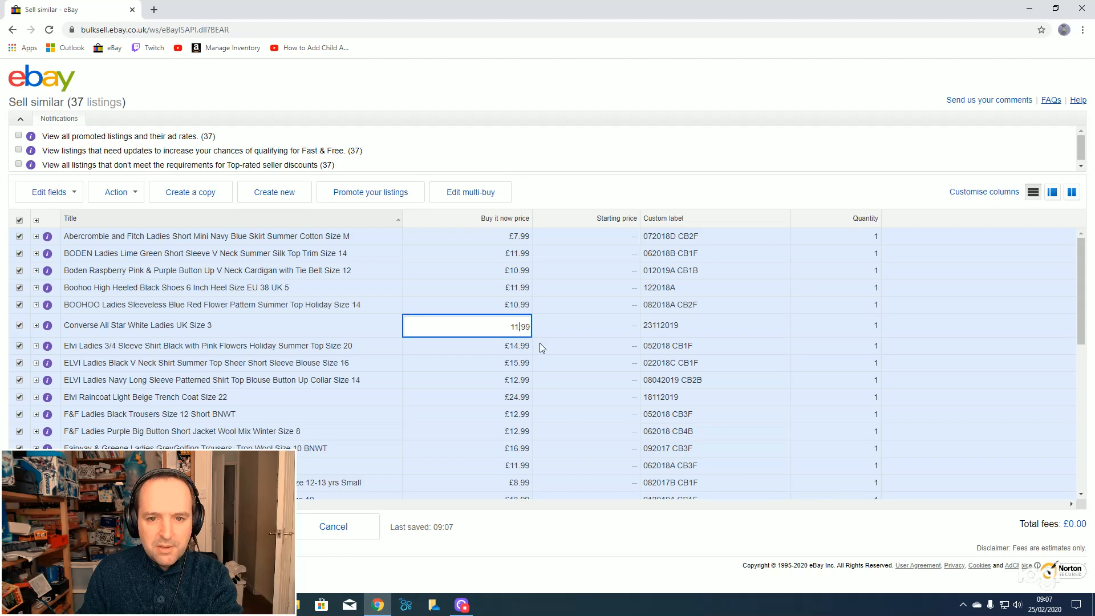
# Set the Buy it now prices: Elvi shirt with pink flowers £12.99, ELVI black V neck shirt £13.99, ELVI navy patterned shirt £11.99
pyautogui.click(523, 346)
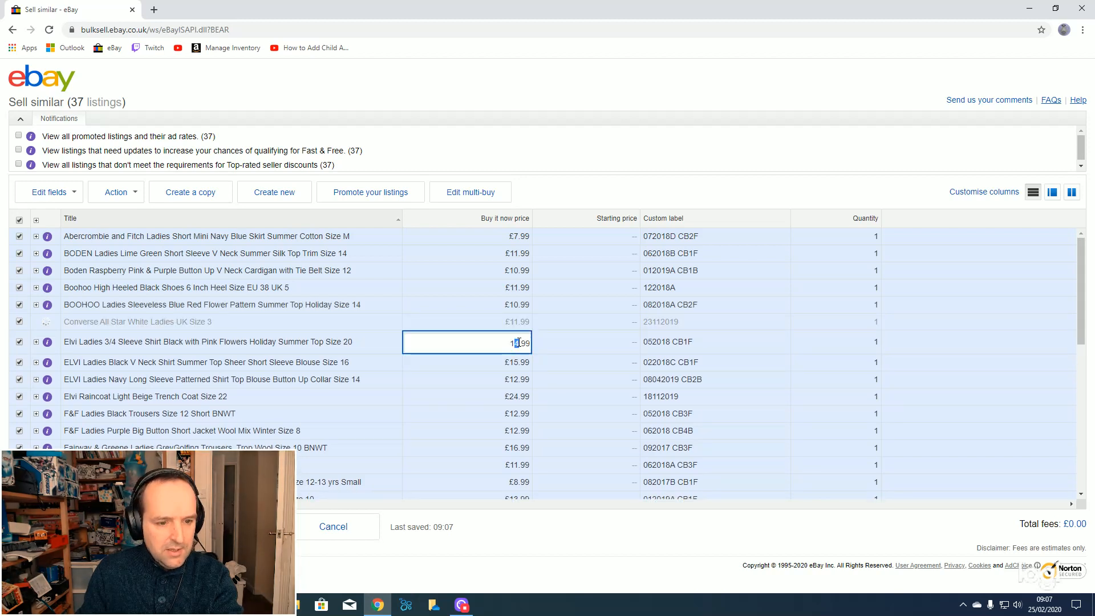
pyautogui.write('2')
pyautogui.click(517, 361)
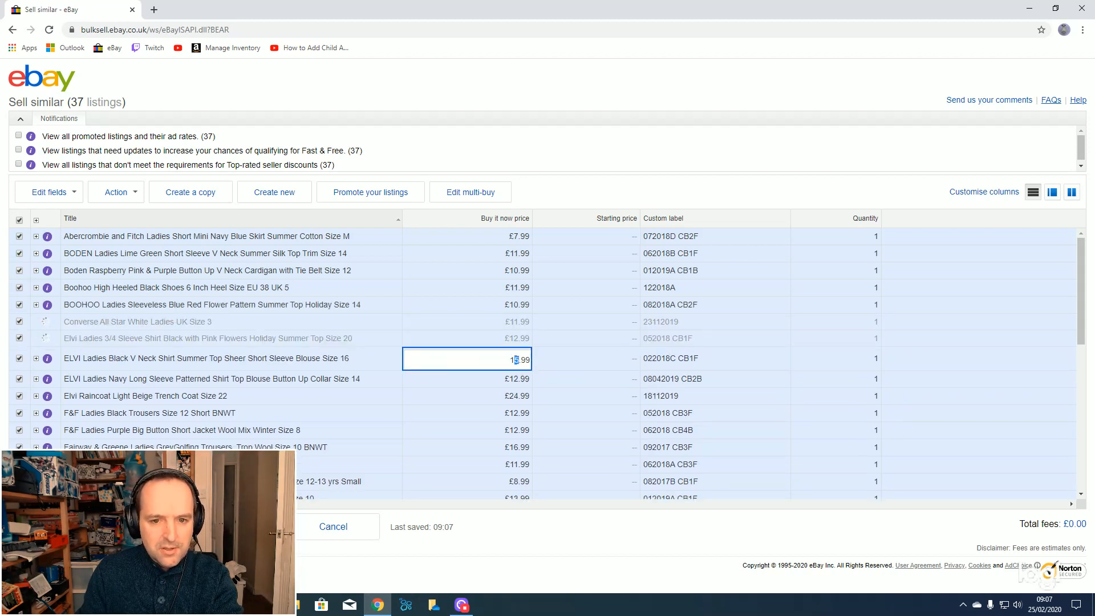
pyautogui.write('3')
pyautogui.click(516, 378)
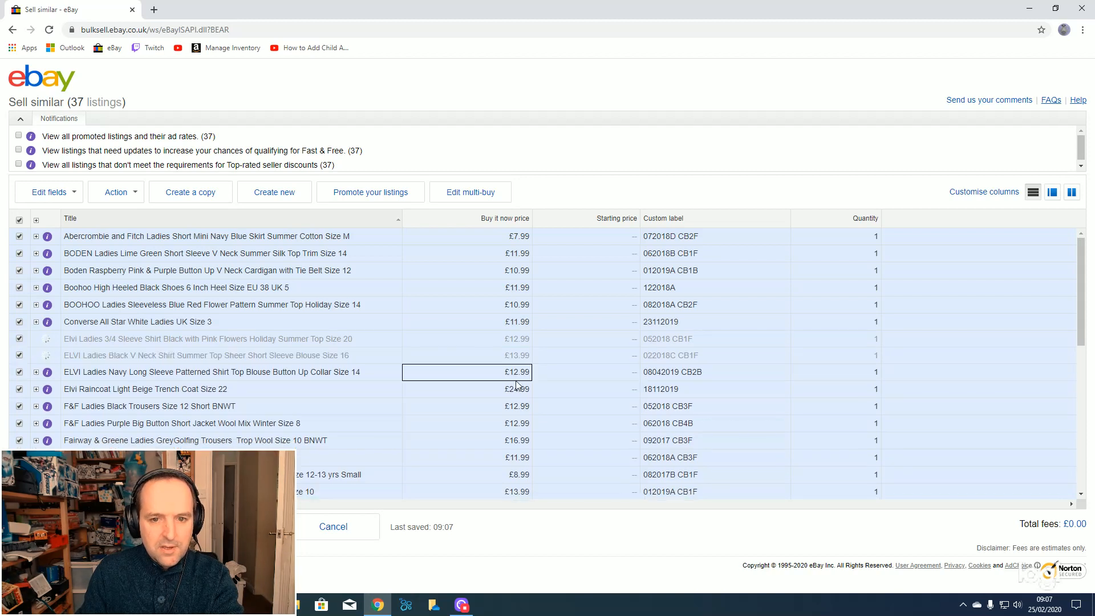
pyautogui.click(513, 378)
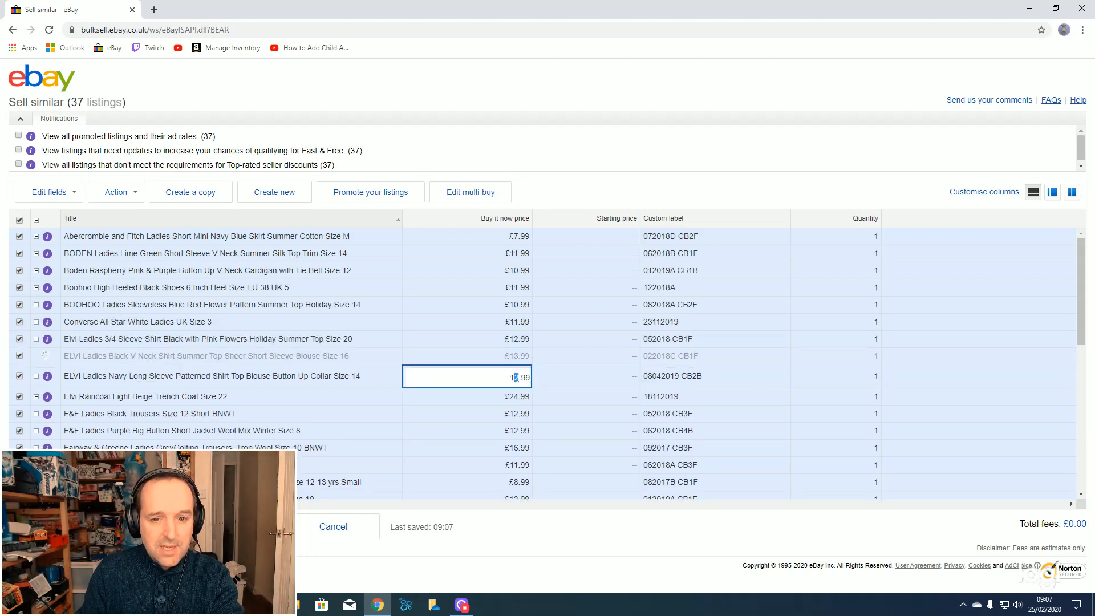
pyautogui.write('1')
# Set the Buy it now prices: Elvi beige trench coat £21.99, F&F black trousers £10.99, F&F purple big button jacket £11.99
pyautogui.click(517, 396)
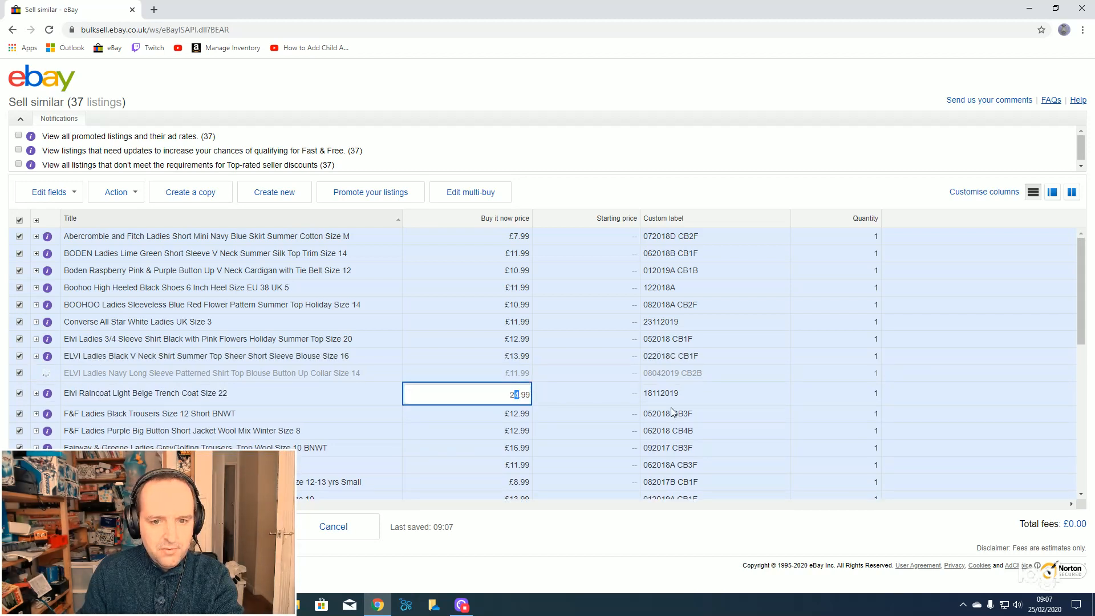
pyautogui.write('1')
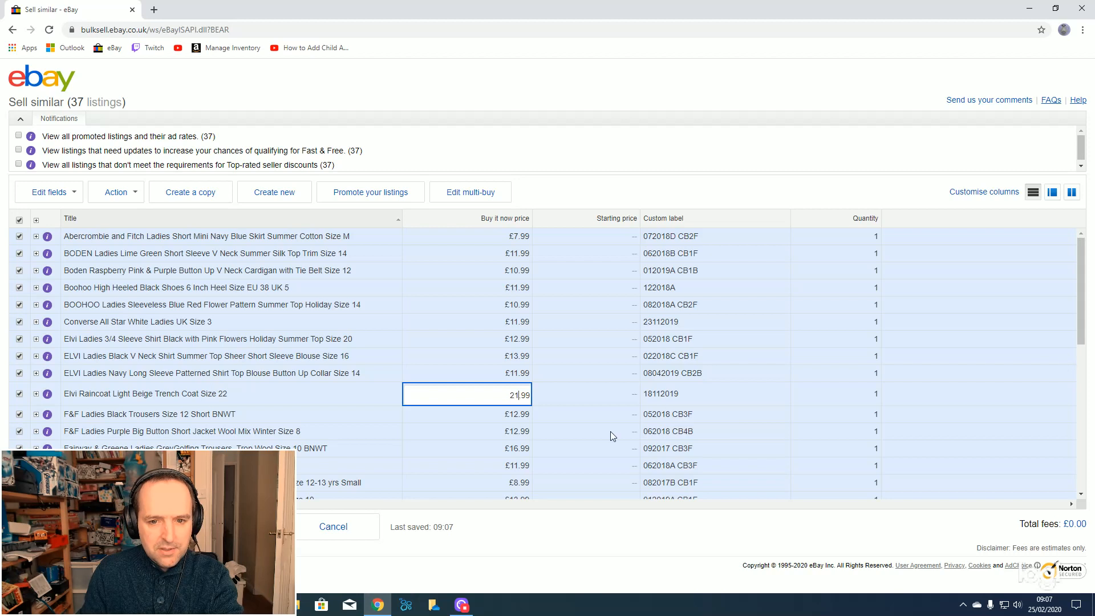
pyautogui.click(518, 418)
pyautogui.click(515, 412)
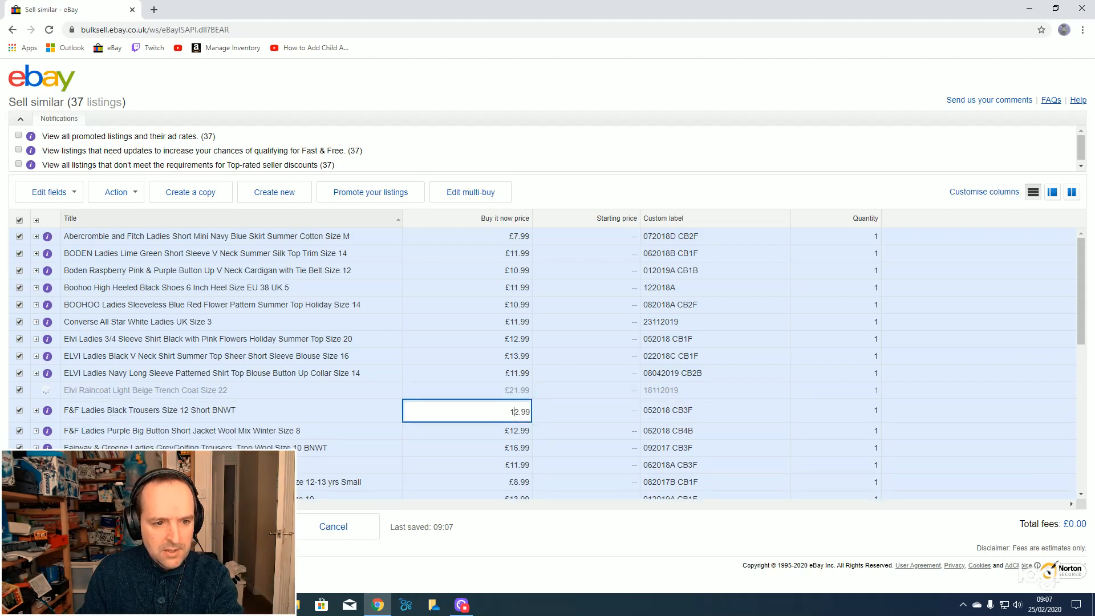
pyautogui.write('0')
pyautogui.click(517, 429)
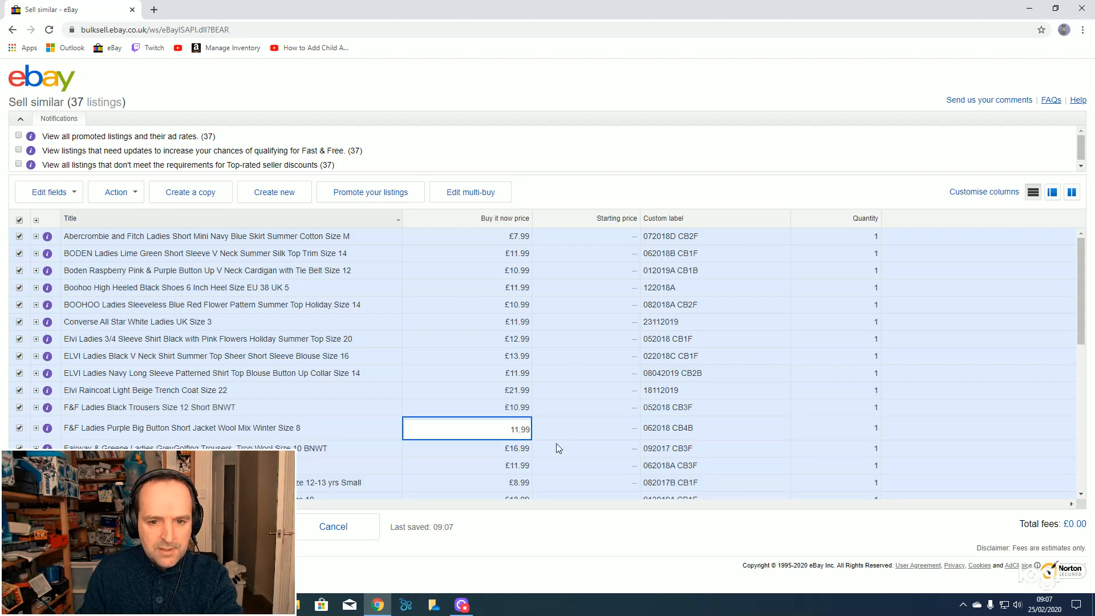
# Set the Buy it now prices: Fairway & Greene golfing trousers £14.99, Fat Face beige cropped trousers £10.99, FAT FACE pink grey T-shirt £7.99
pyautogui.moveTo(1076, 308); pyautogui.dragTo(1077, 353)
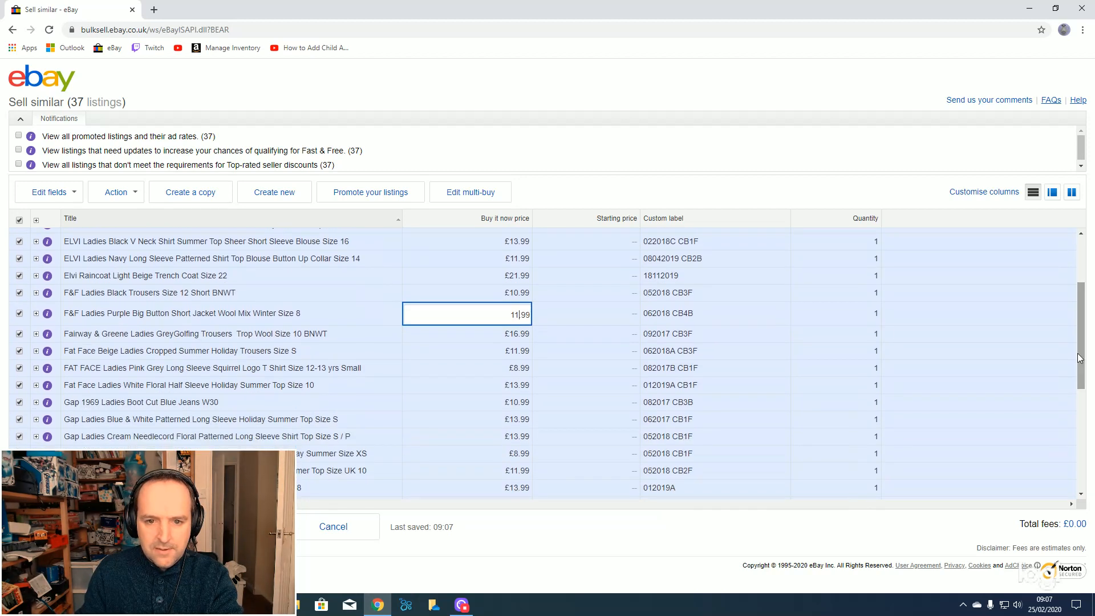
pyautogui.click(516, 332)
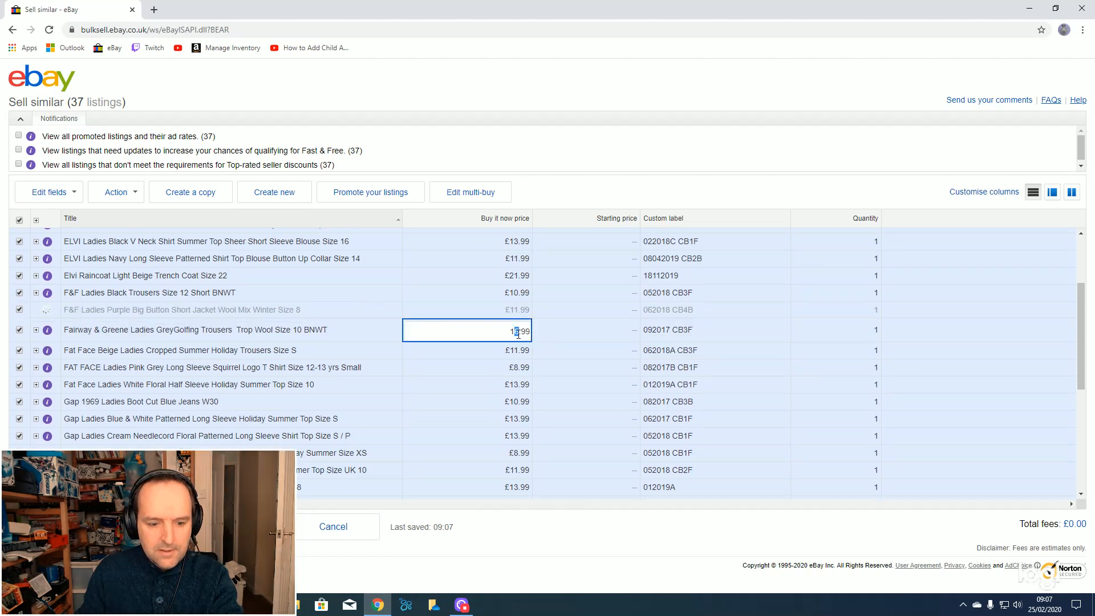
pyautogui.click(519, 352)
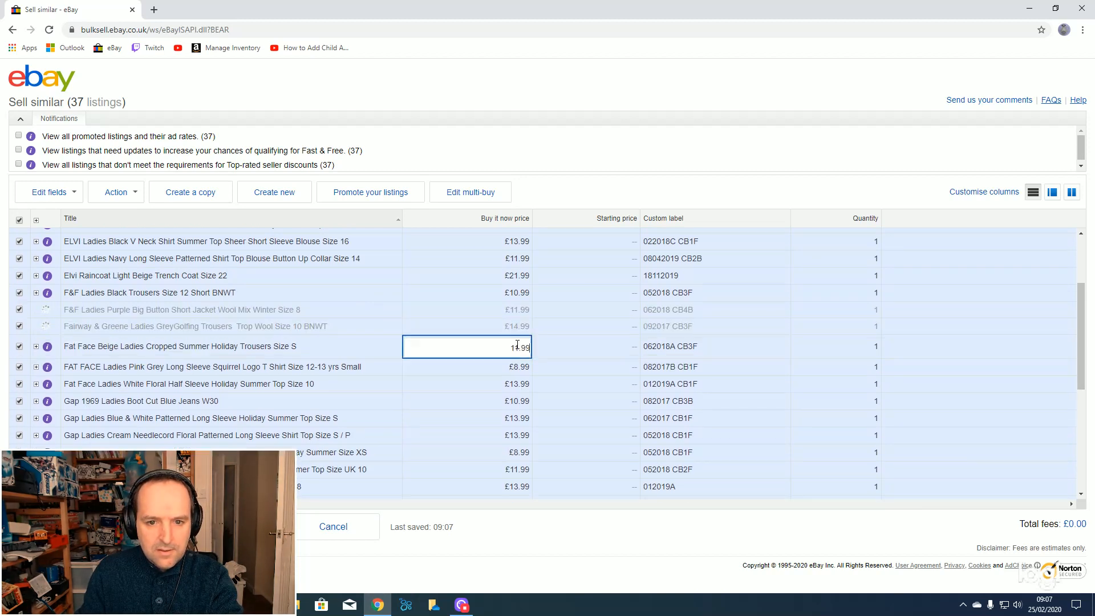
pyautogui.moveTo(514, 349); pyautogui.dragTo(519, 348)
pyautogui.write('0')
pyautogui.click(519, 367)
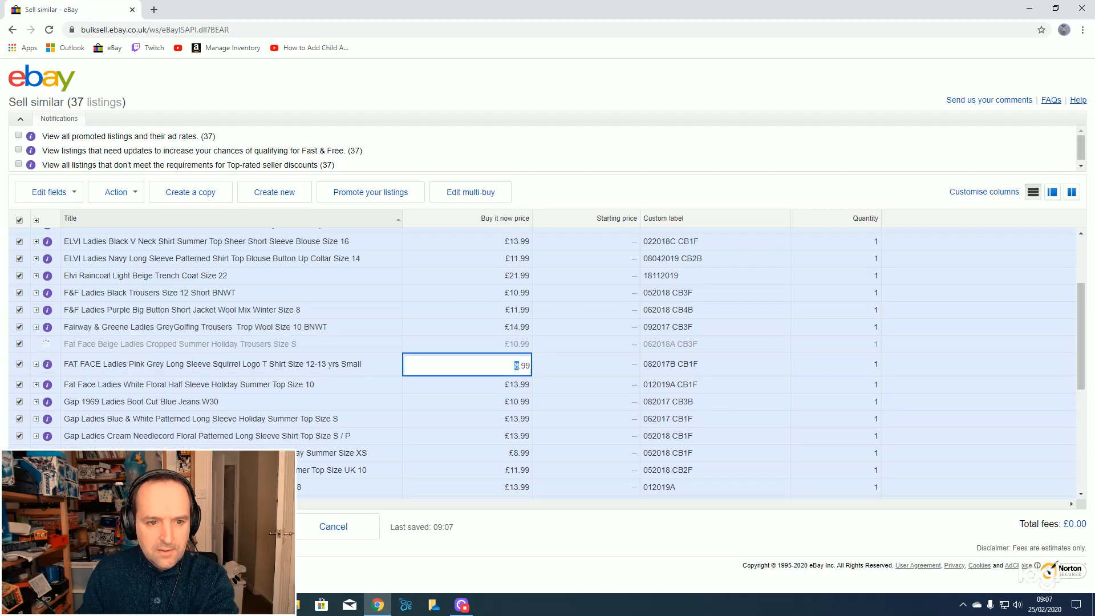
pyautogui.write('7')
# Set the Buy it now prices: Fat Face white floral top £11.99, Gap 1969 jeans £9.99, Gap blue and white patterned top £11.99
pyautogui.click(513, 389)
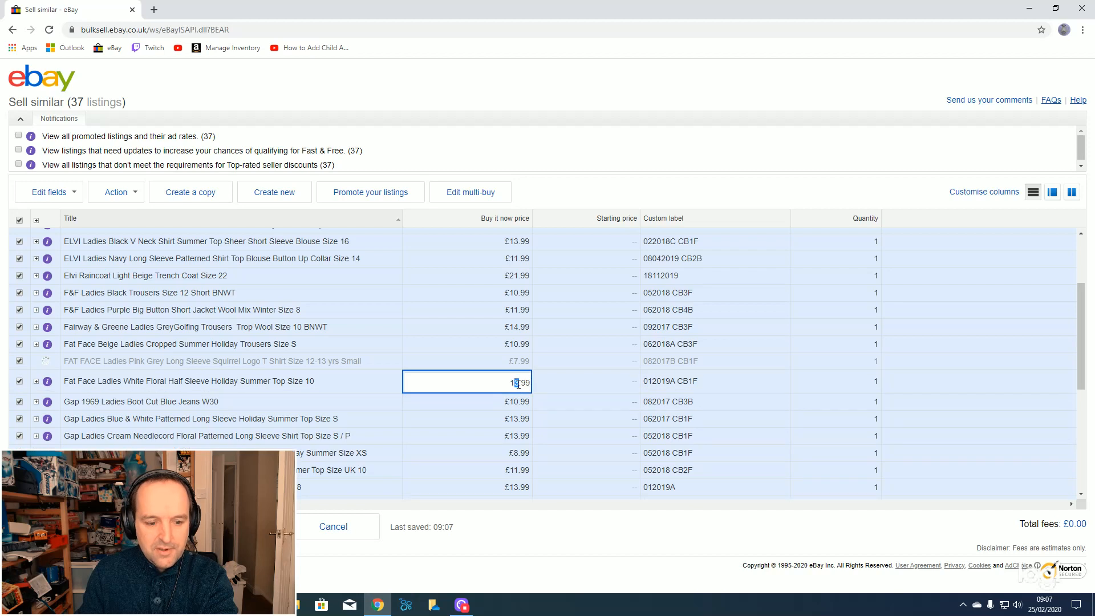
pyautogui.write('1')
pyautogui.click(516, 400)
pyautogui.moveTo(514, 399); pyautogui.dragTo(517, 400)
pyautogui.write('9')
pyautogui.click(517, 416)
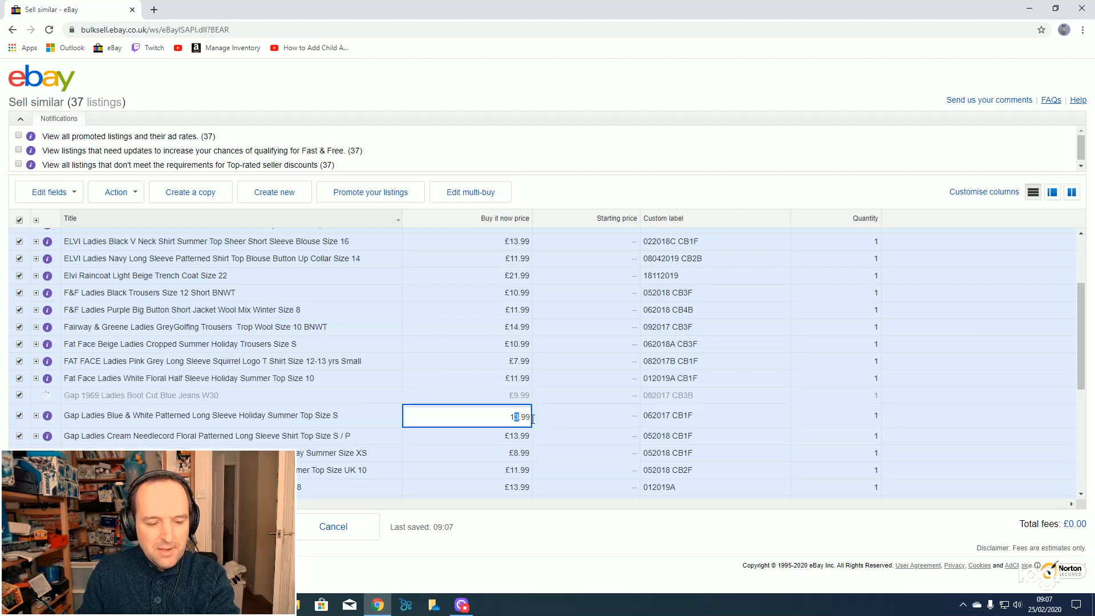
pyautogui.write('1')
pyautogui.press('Return')
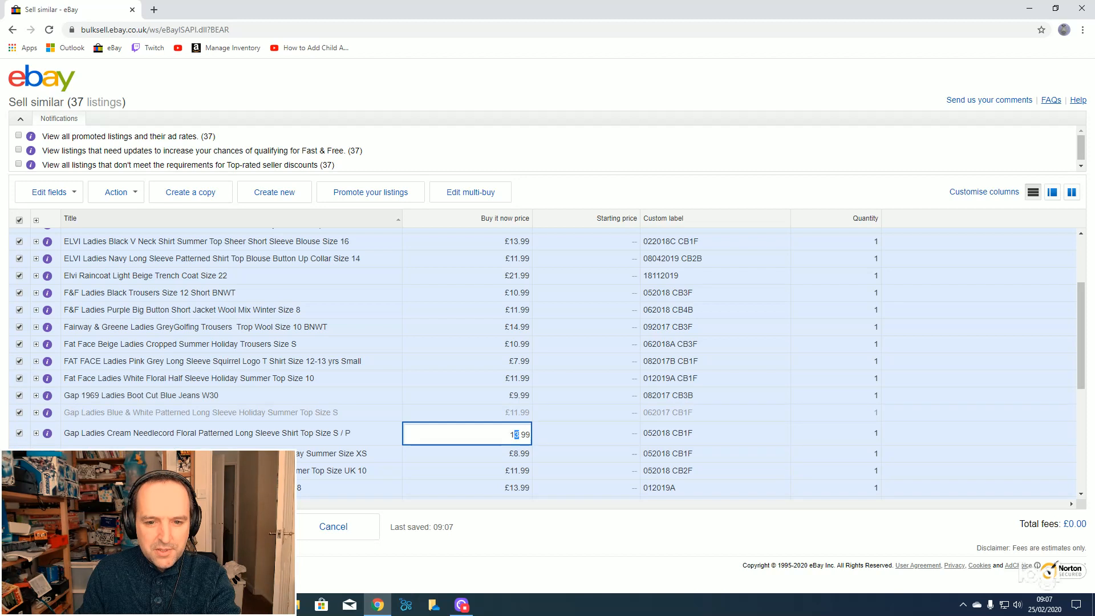
# Set the Buy it now prices: Gap cream needlecord top £11.99, H&M Conscious beach top £7.99, John Rocha cap sleeve top £10.99
pyautogui.press('Return')
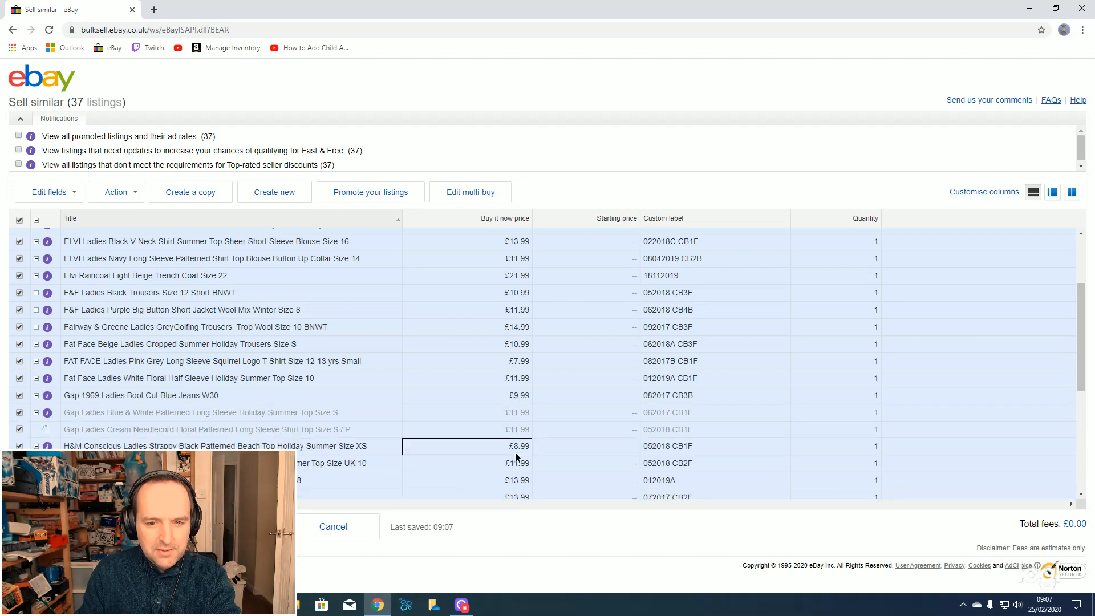
pyautogui.write('7')
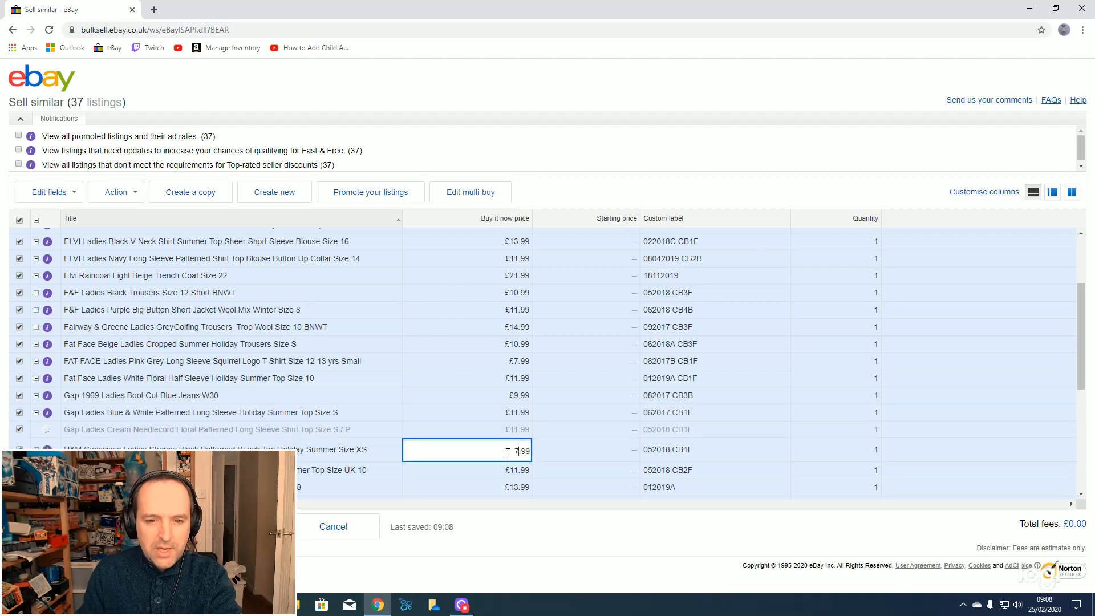
pyautogui.scroll(-2, 513, 454)
pyautogui.press('Return')
pyautogui.click(517, 353)
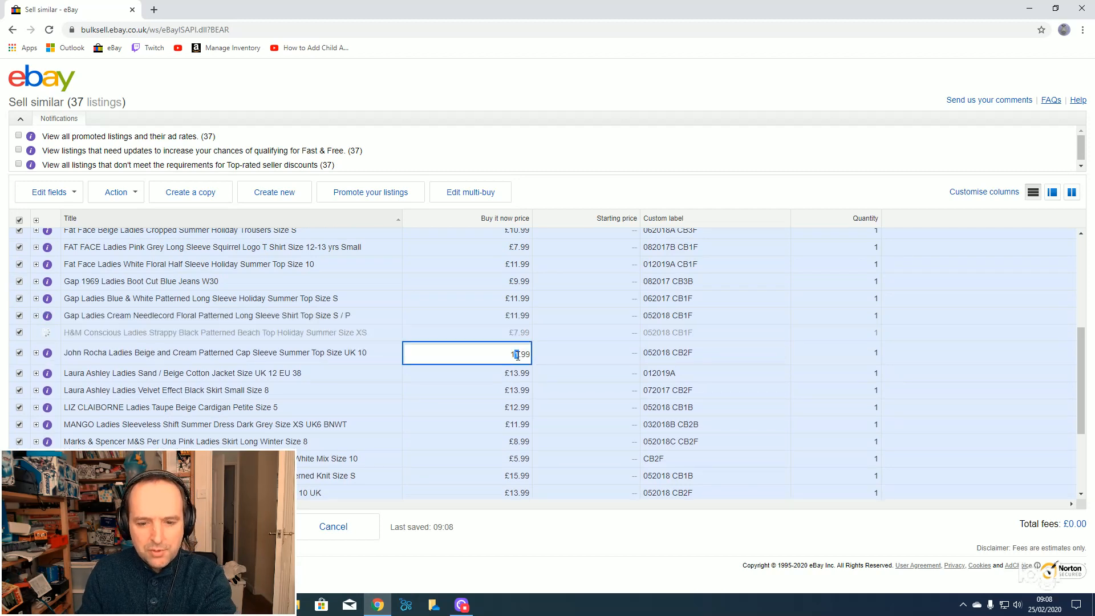
pyautogui.write('0')
pyautogui.press('Return')
# Set the Buy it now price to £11.99 for the Laura Ashley cotton jacket, Laura Ashley black velvet skirt and LIZ CLAIBORNE cardigan
pyautogui.write('1')
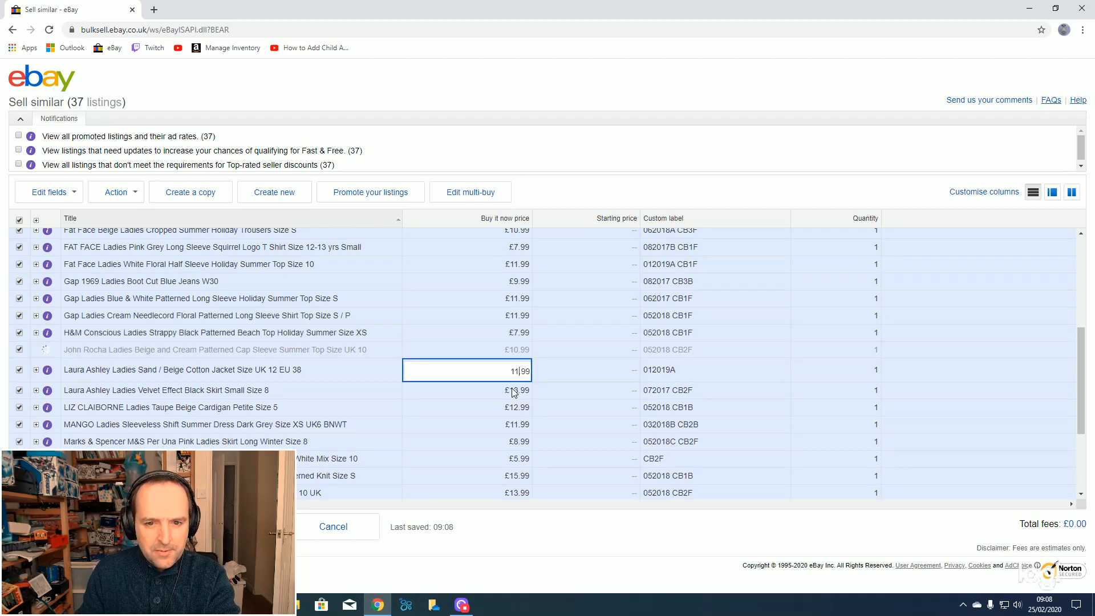
pyautogui.press('Return')
pyautogui.moveTo(514, 387); pyautogui.dragTo(519, 404)
pyautogui.write('1')
pyautogui.press('Return')
pyautogui.write('1')
pyautogui.press('Return')
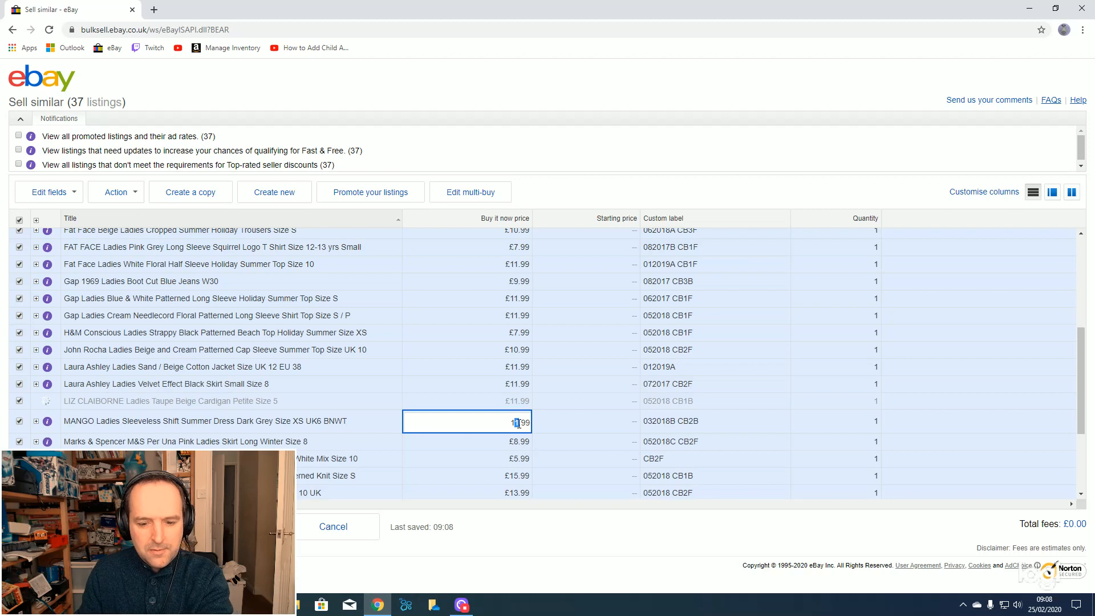
# Set the Buy it now prices: MANGO dark grey dress £10.99, Marks & Spencer Per Una pink skirt £7.99, Marks and Spencer linen mix skirt £4.99
pyautogui.write('0')
pyautogui.scroll(-2, 519, 428)
pyautogui.press('Return')
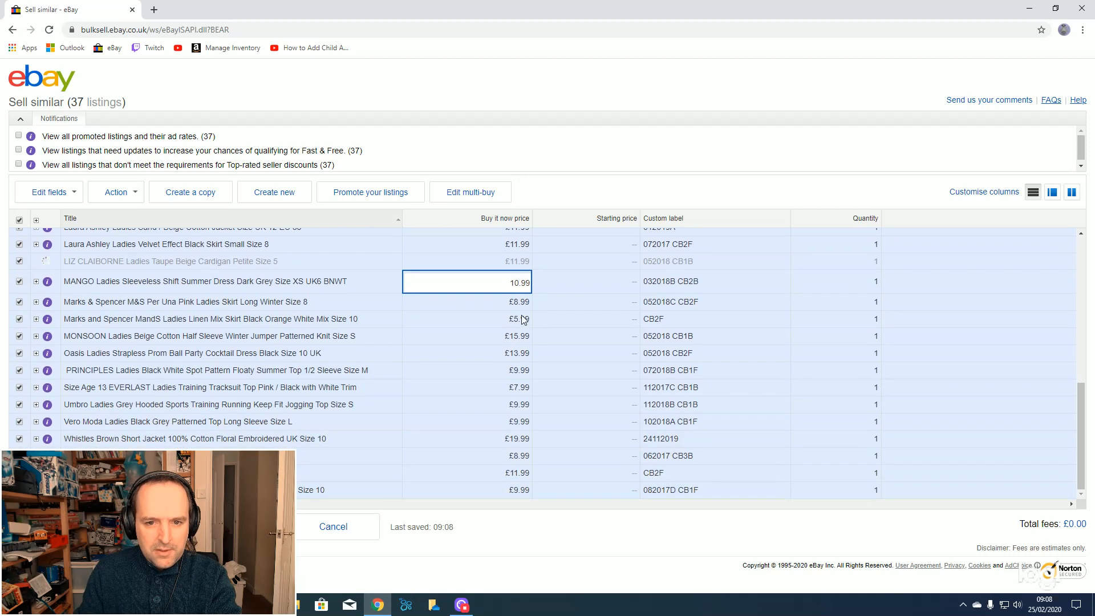
pyautogui.moveTo(514, 300); pyautogui.dragTo(519, 303)
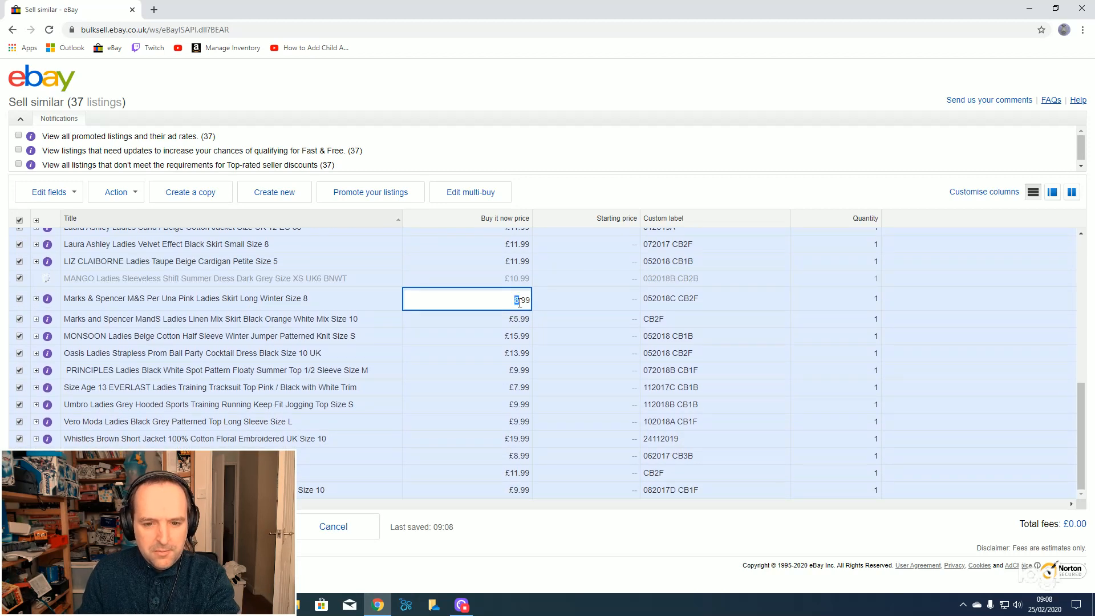
pyautogui.write('7')
pyautogui.press('Return')
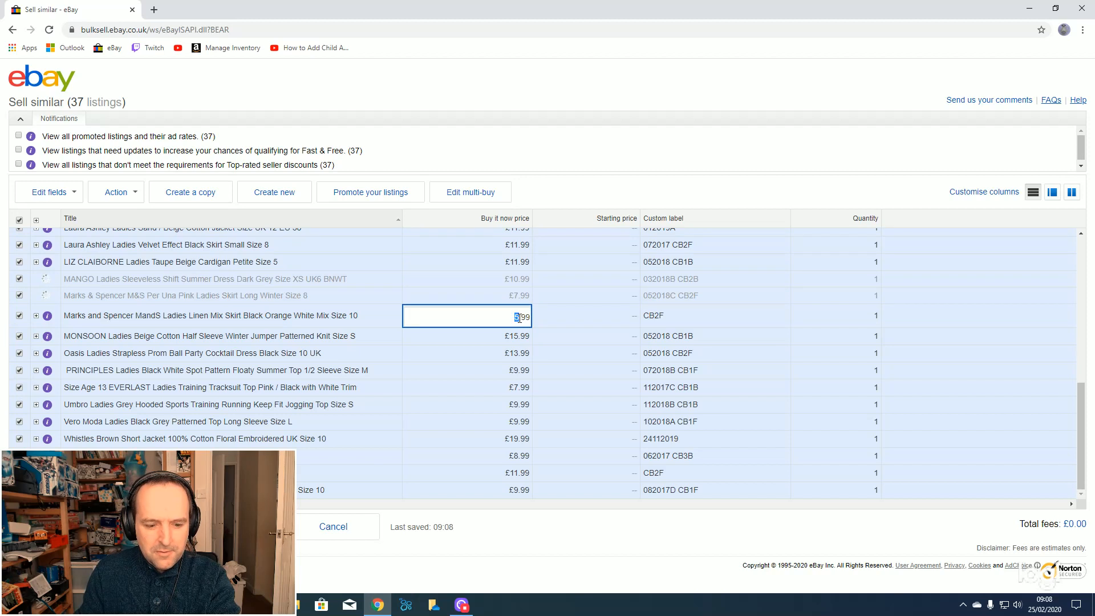
pyautogui.write('4')
pyautogui.press('Return')
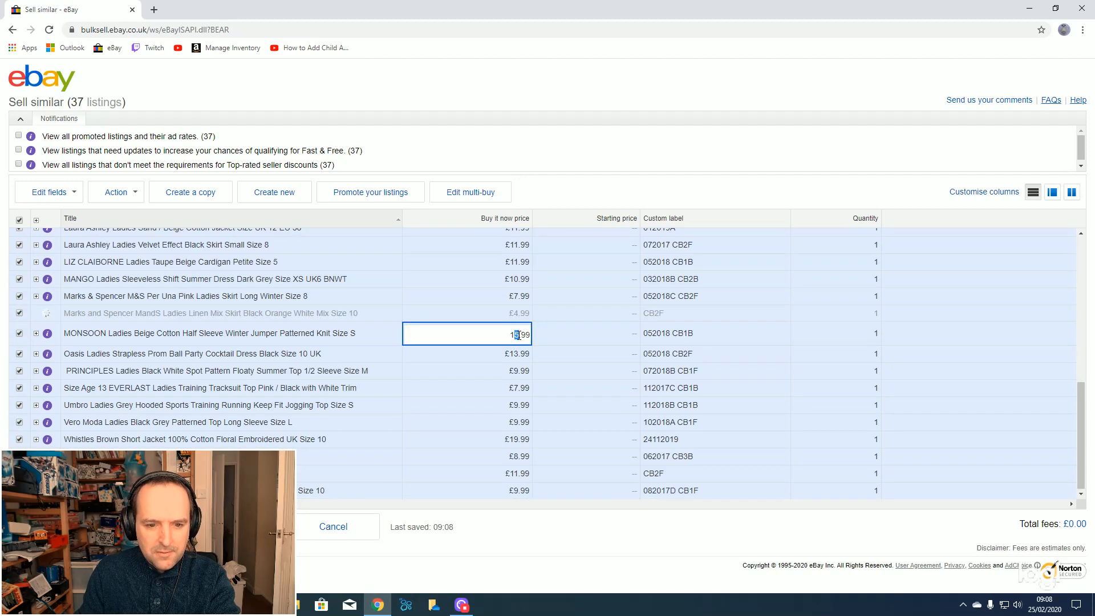
# Set the Buy it now prices: MONSOON beige jumper £13.99, Oasis black cocktail dress £11.99, PRINCIPLES black white spot top £8.99
pyautogui.press('Return')
pyautogui.write('1')
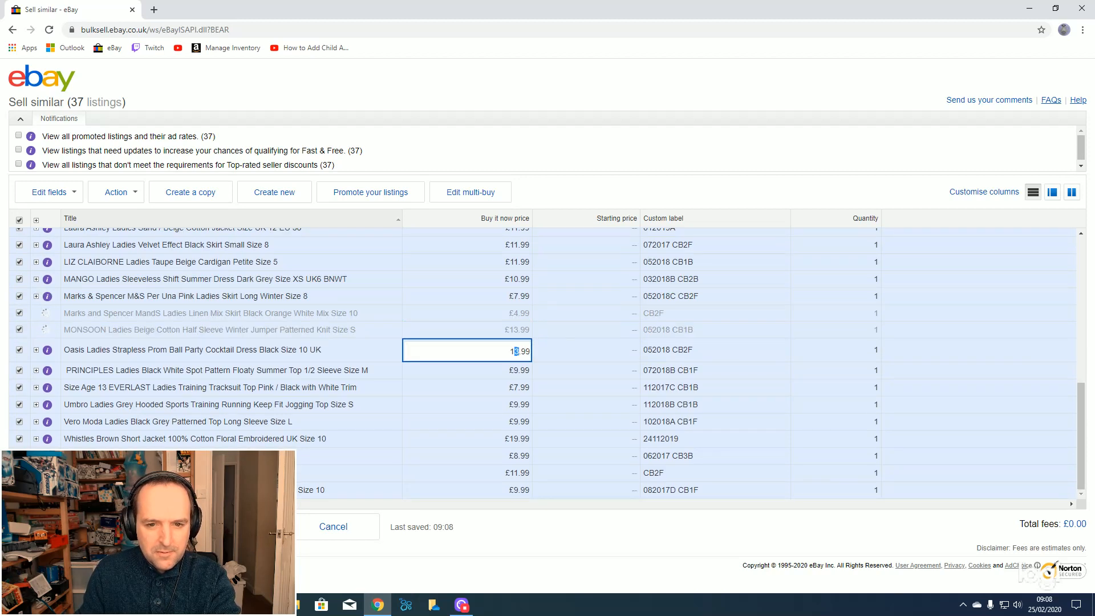
pyautogui.press('Return')
pyautogui.write('8')
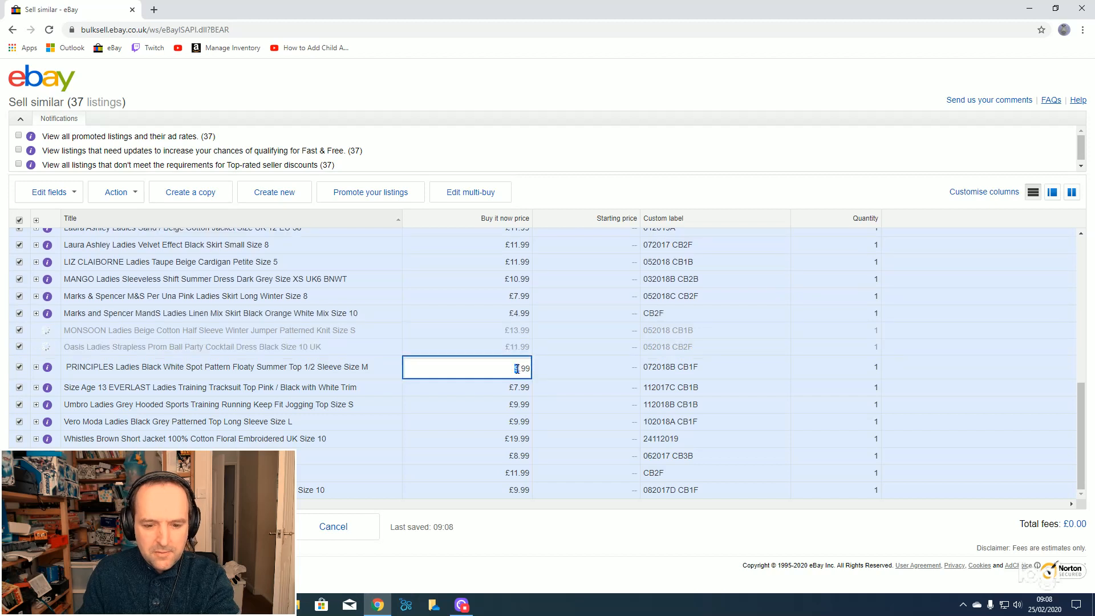
pyautogui.press('Return')
# Set the Buy it now prices: EVERLAST tracksuit top £6.99, Umbro grey hooded top £8.99, Vero Moda black grey patterned top £8.99
pyautogui.write('6')
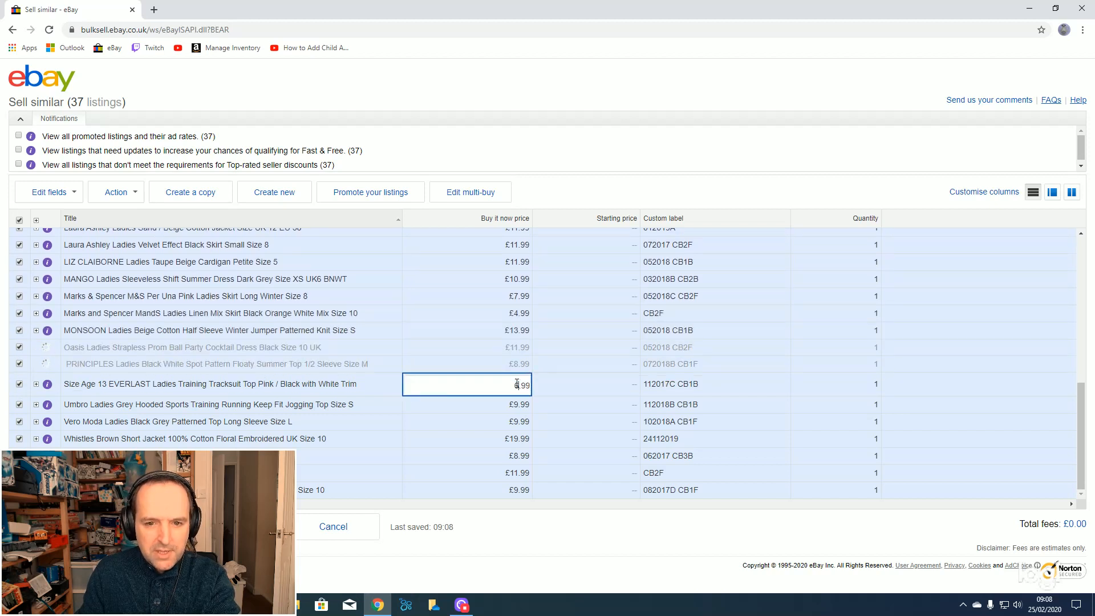
pyautogui.press('Return')
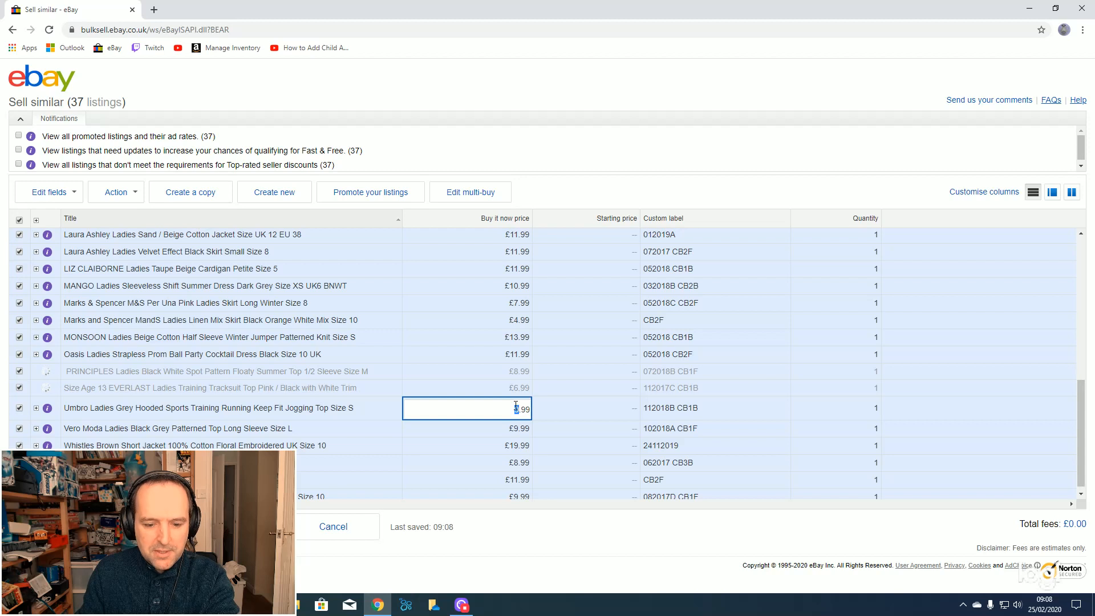
pyautogui.write('8')
pyautogui.press('Return')
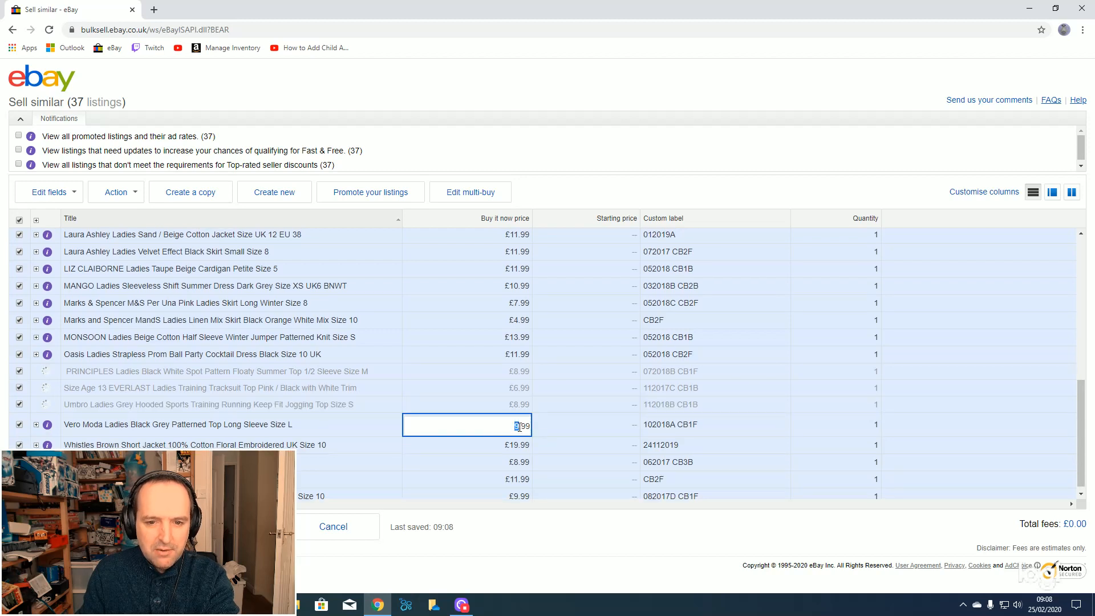
pyautogui.write('8')
pyautogui.press('Return')
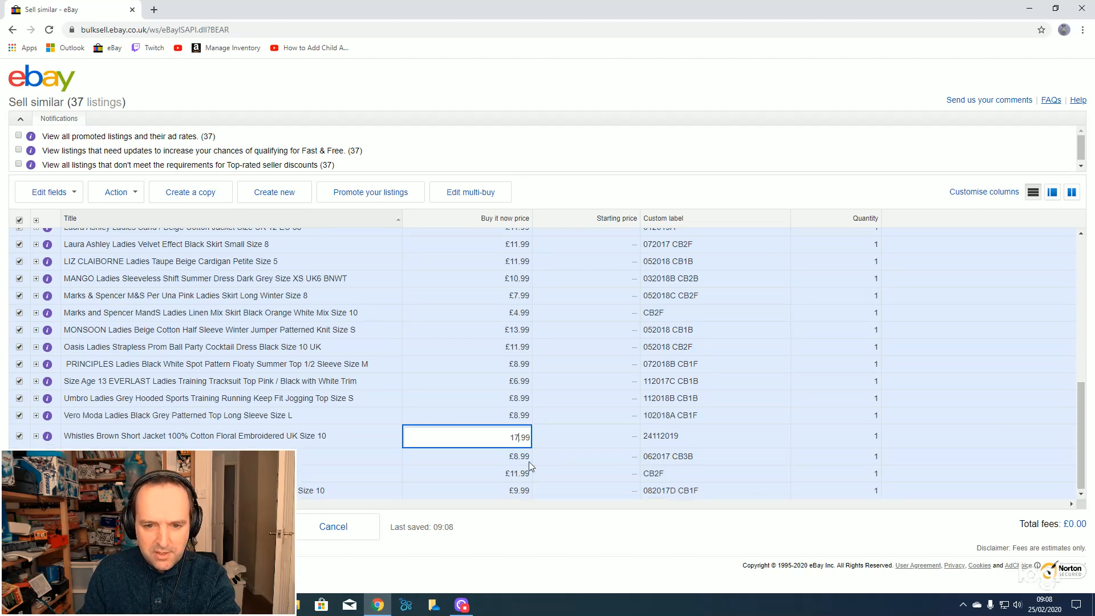
# Set the Buy it now prices: Whistles brown short jacket £17.99 and the boot cut denim jeans below it £7.99
pyautogui.press('Return')
pyautogui.write('7.99')
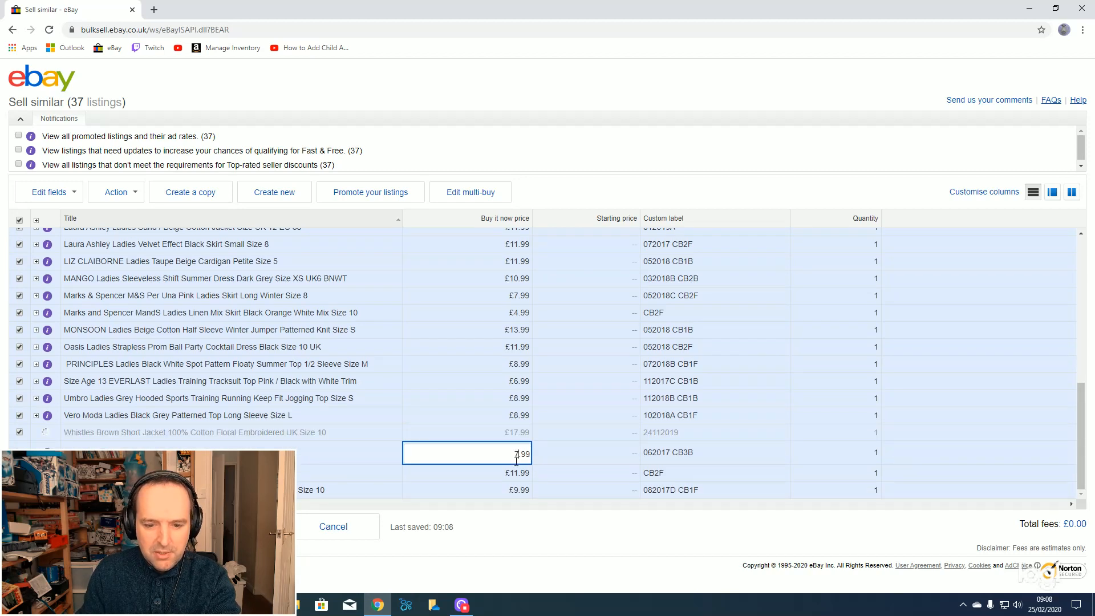
pyautogui.press('Return')
# Set the Buy it now prices of the last two listings to £10.99 (label CB2F) and £8.99 (label 082017D CB1F)
pyautogui.hotkey('shift', 'Right')
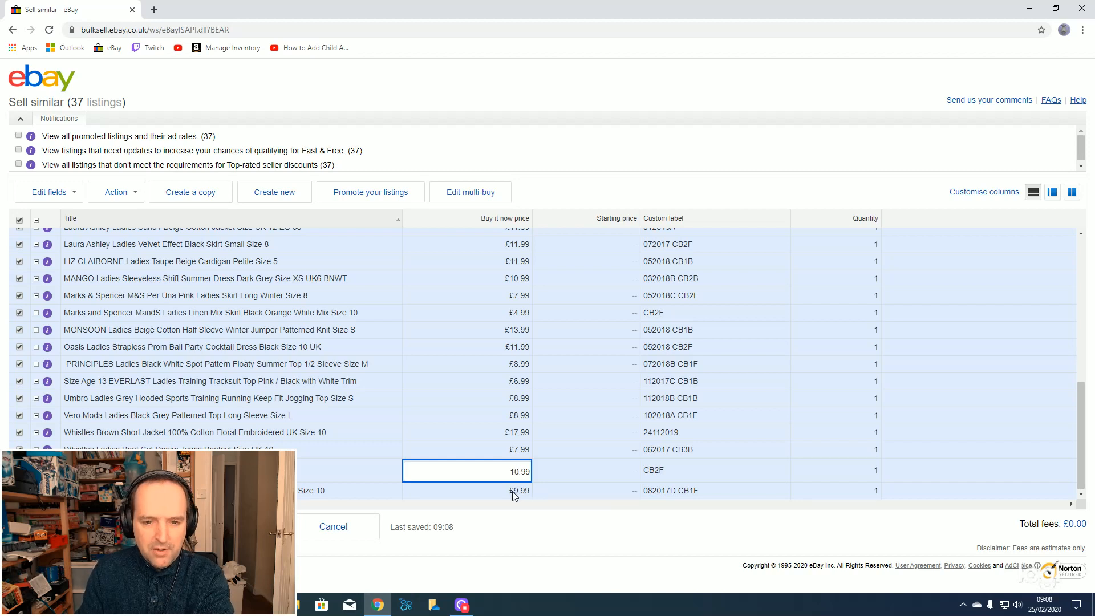
pyautogui.press('Return')
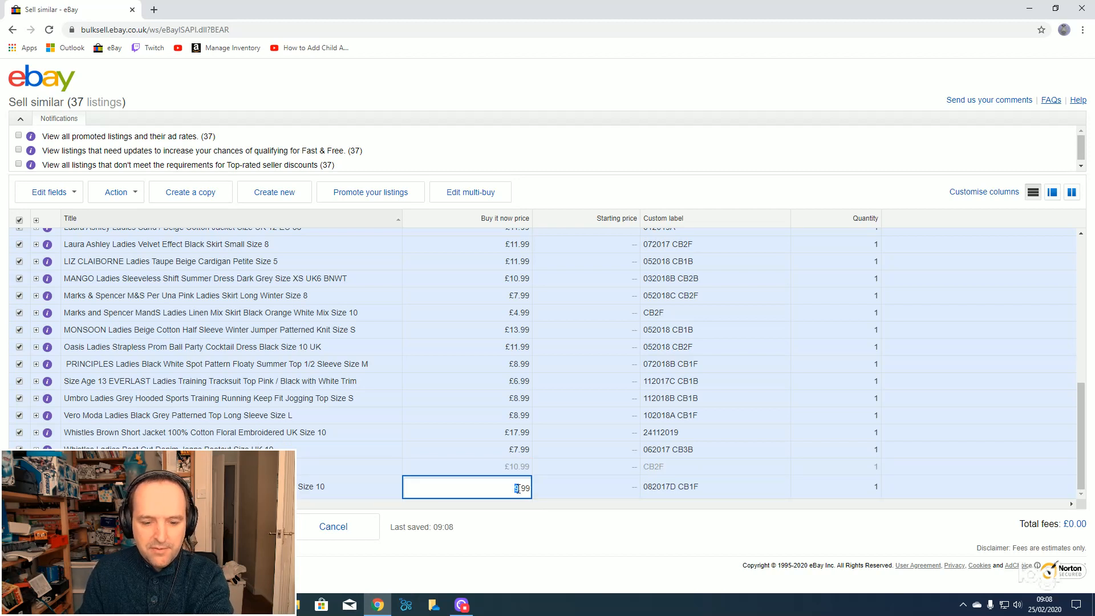
pyautogui.write('8')
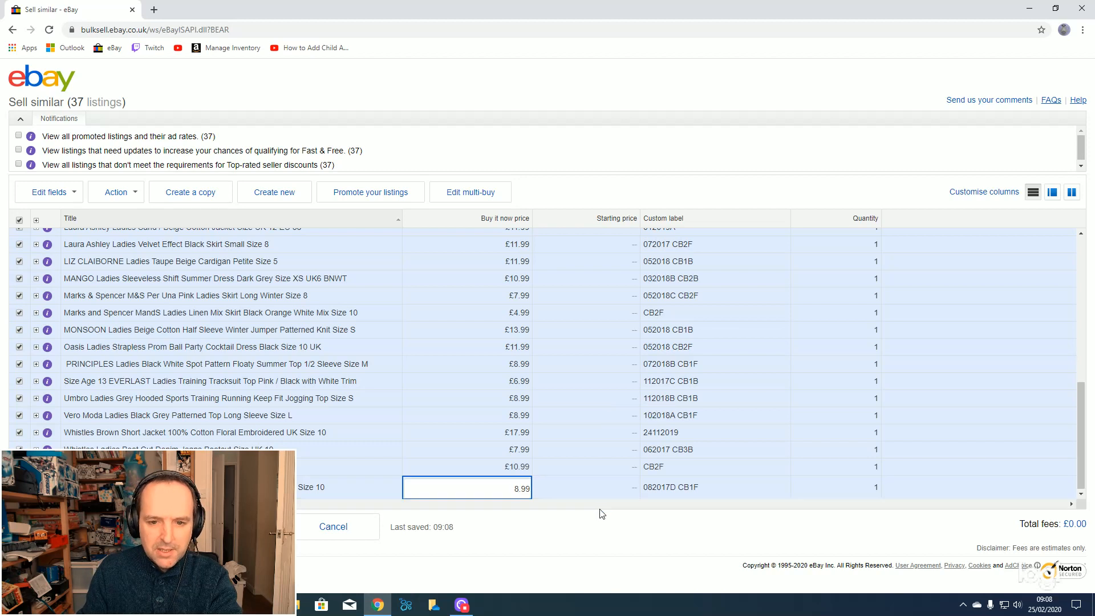
pyautogui.press('Return')
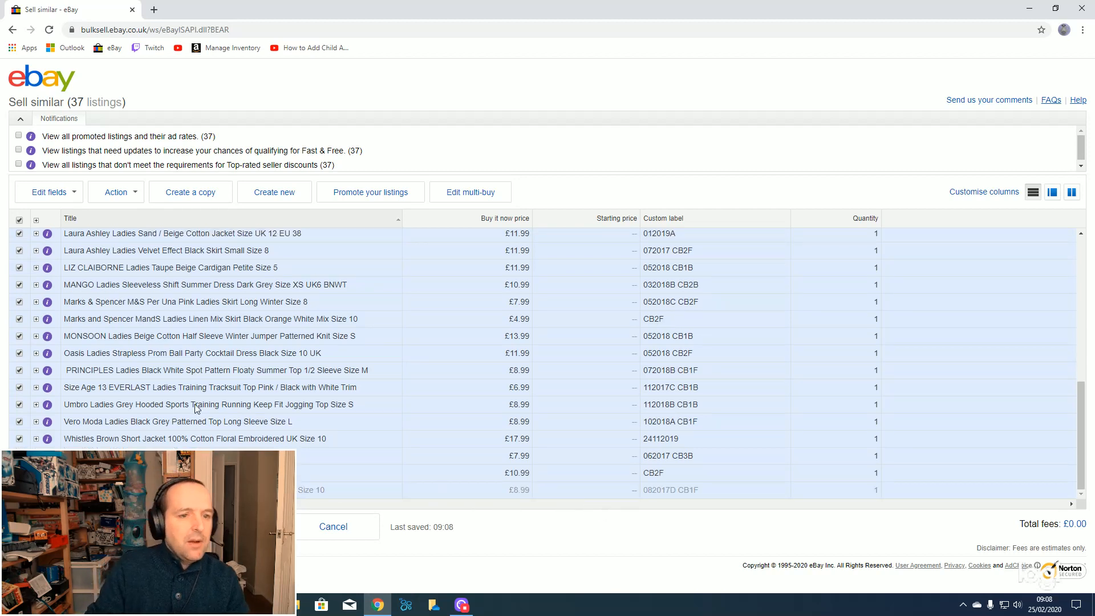
# Submit all 37 Sell similar listings without saving the changes to templates, and close the submission summary
pyautogui.scroll(7, 196, 411)
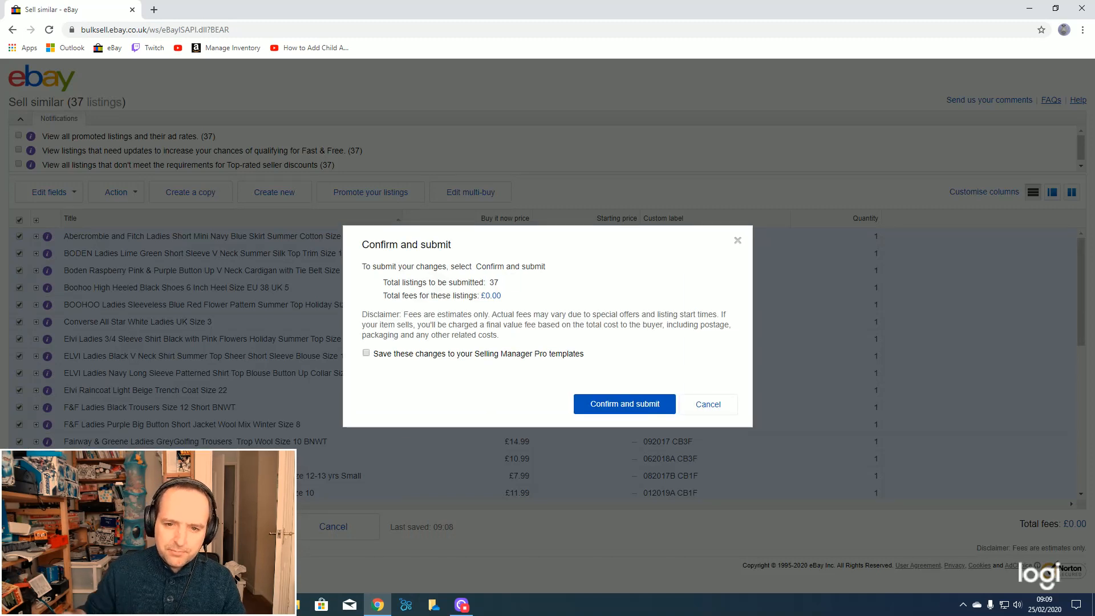
pyautogui.click(624, 403)
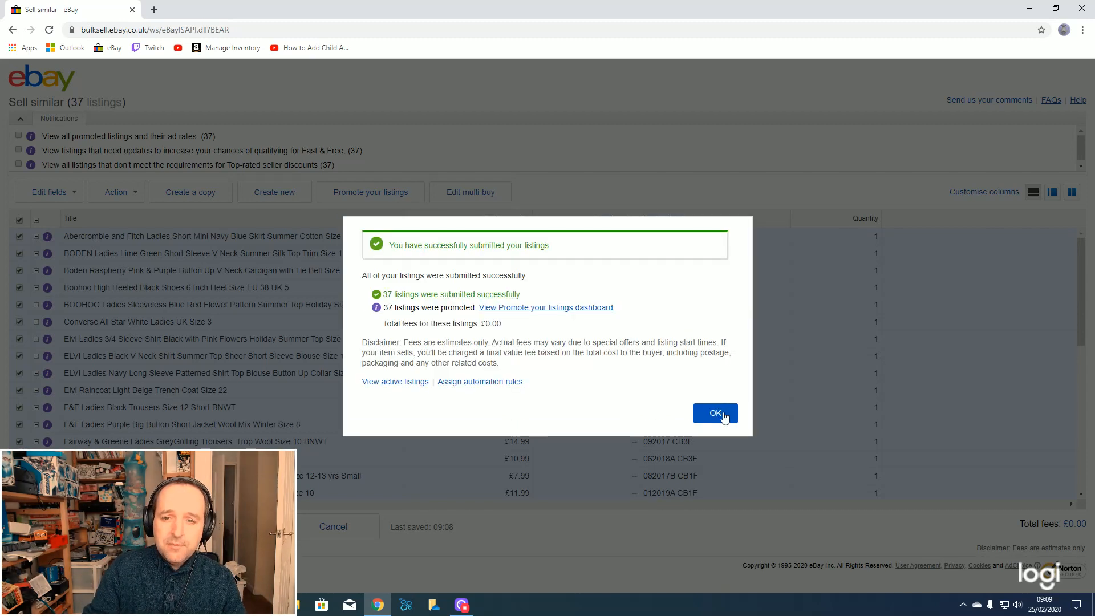
pyautogui.click(723, 417)
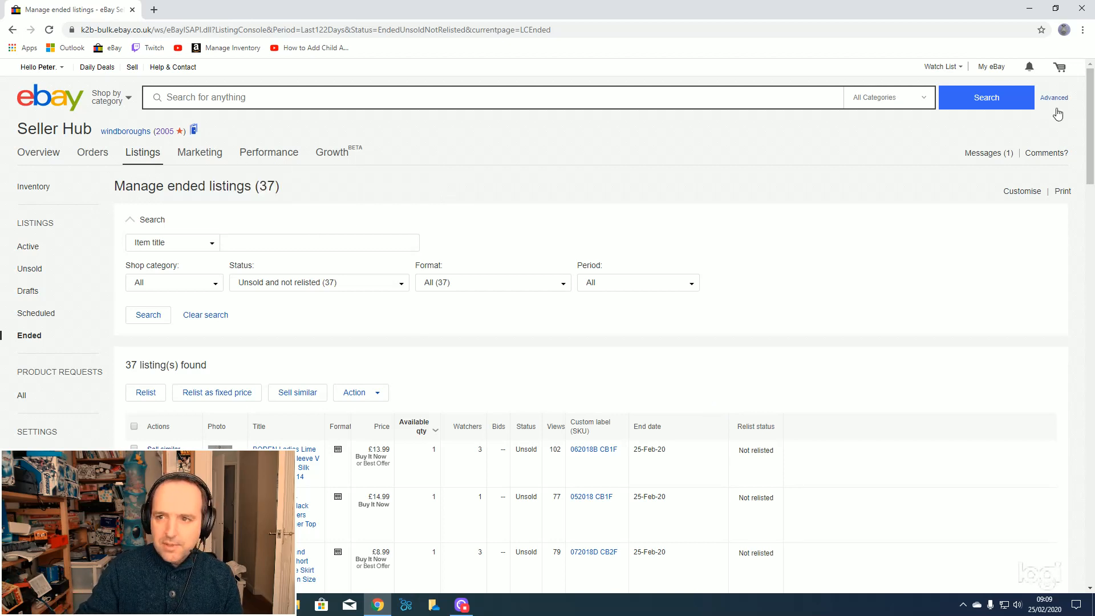
# Go to the Seller Hub overview and open the promotions management page
pyautogui.click(994, 73)
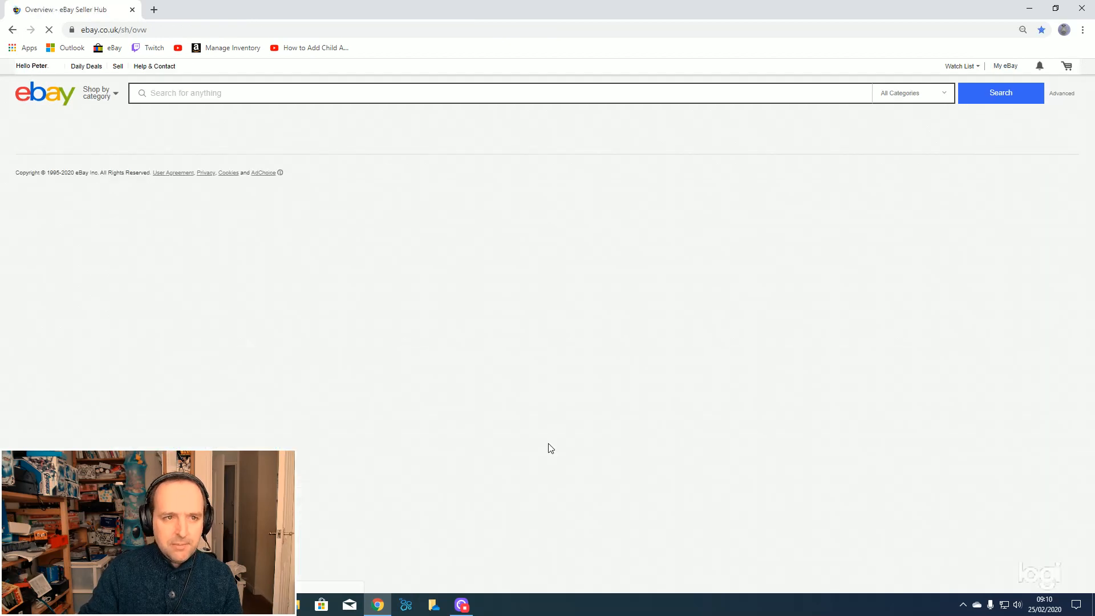
pyautogui.scroll(-9, 459, 449)
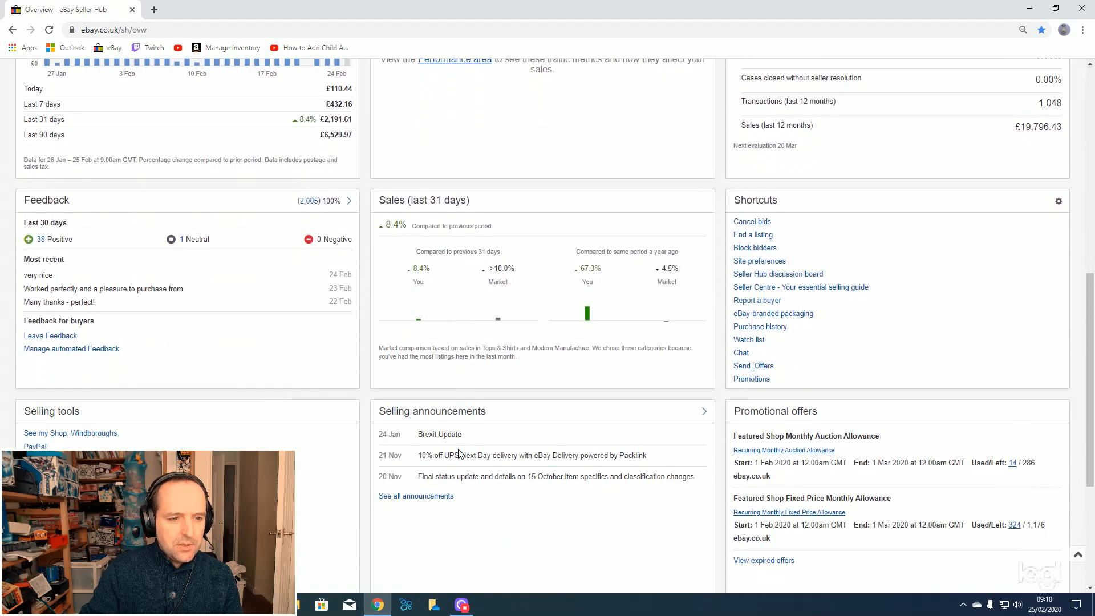
pyautogui.scroll(-2, 459, 343)
pyautogui.click(62, 376)
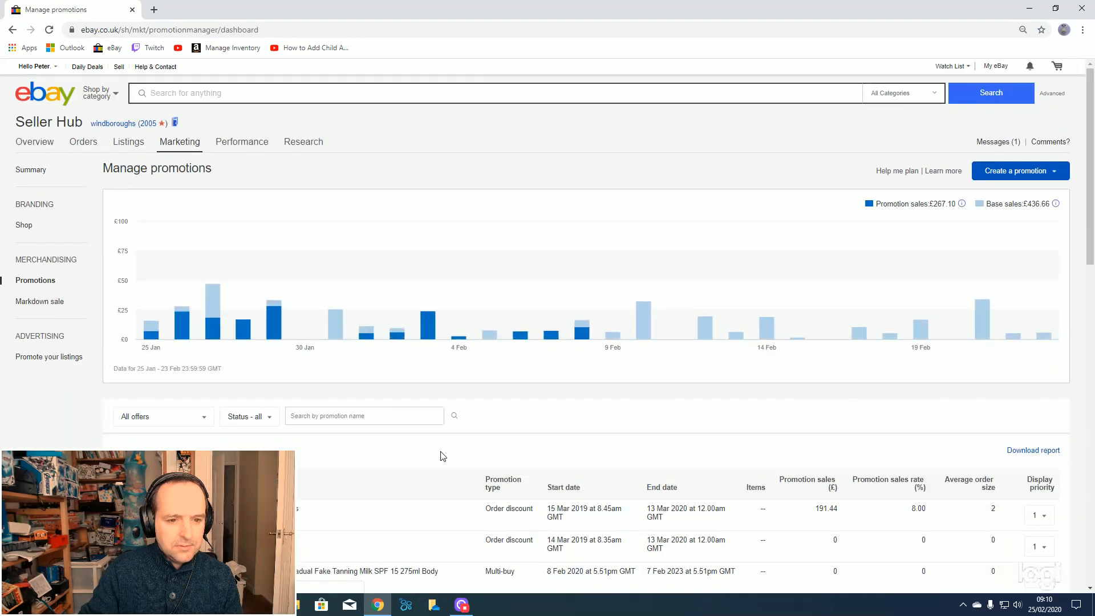
# Filter the promotions list to Sale event + markdown offers
pyautogui.scroll(-4, 254, 407)
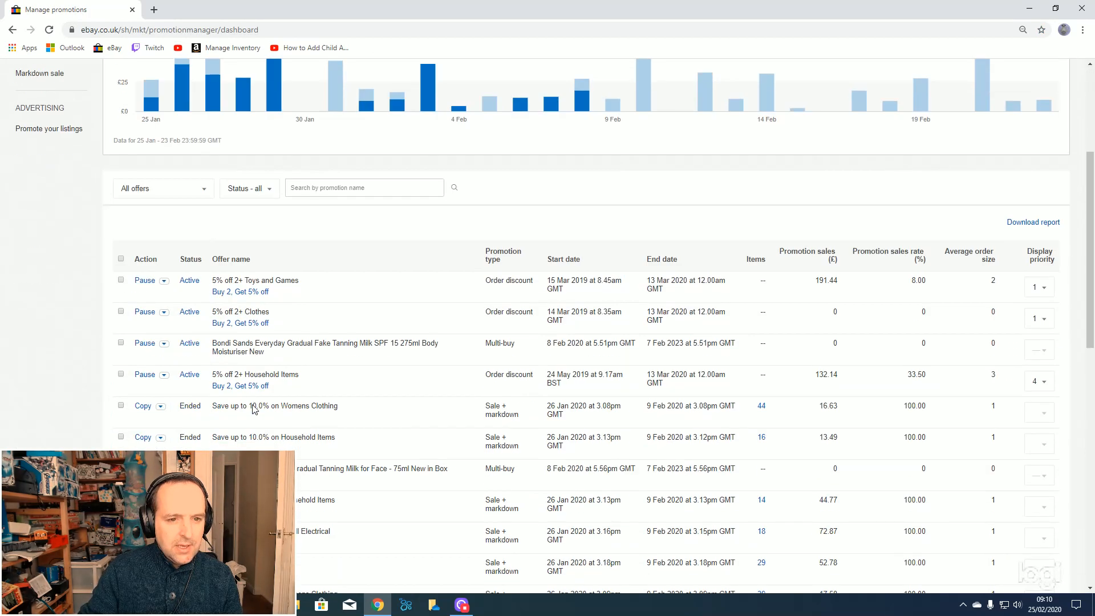
pyautogui.click(204, 193)
pyautogui.click(143, 274)
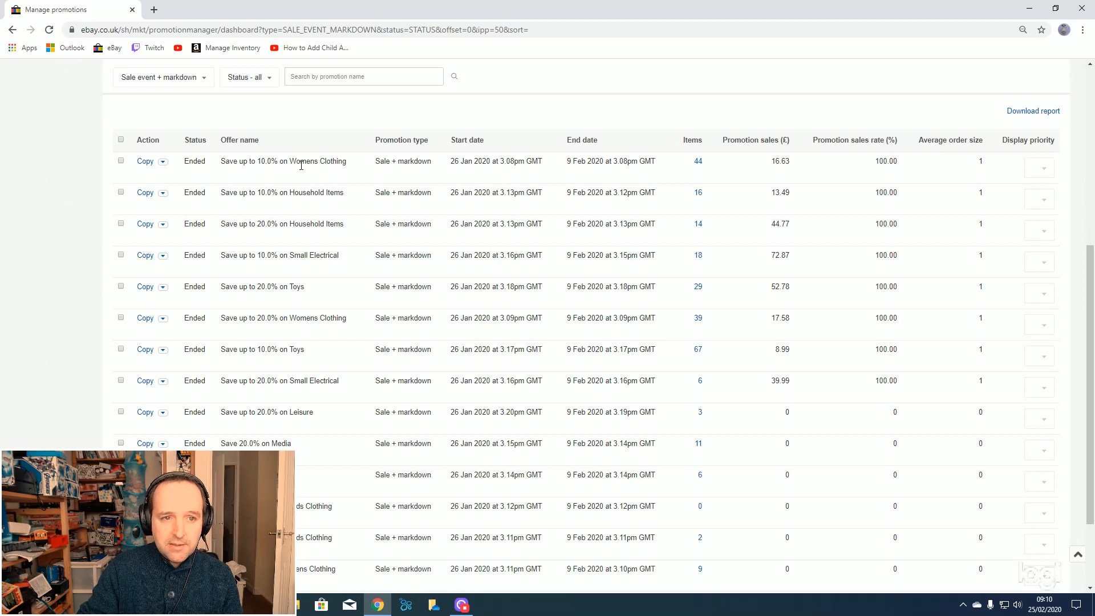
# Copy the ended "Save up to 10.0% on Womens Clothing" sale, keeping its 10% discount and Promotion 1 category rule, and proceed to the review stage
pyautogui.click(146, 162)
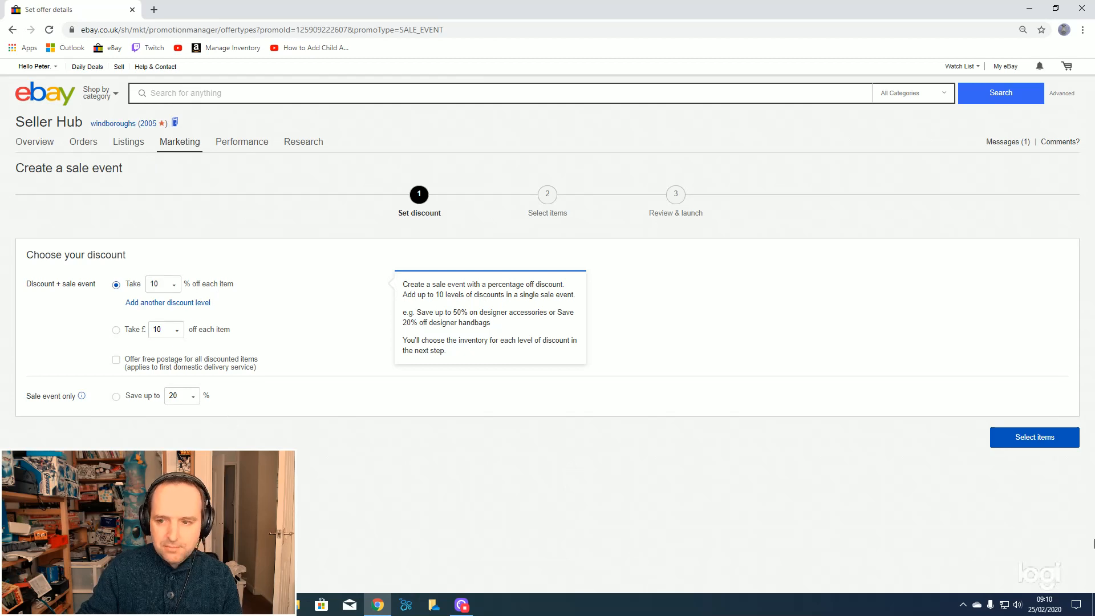
pyautogui.click(1021, 441)
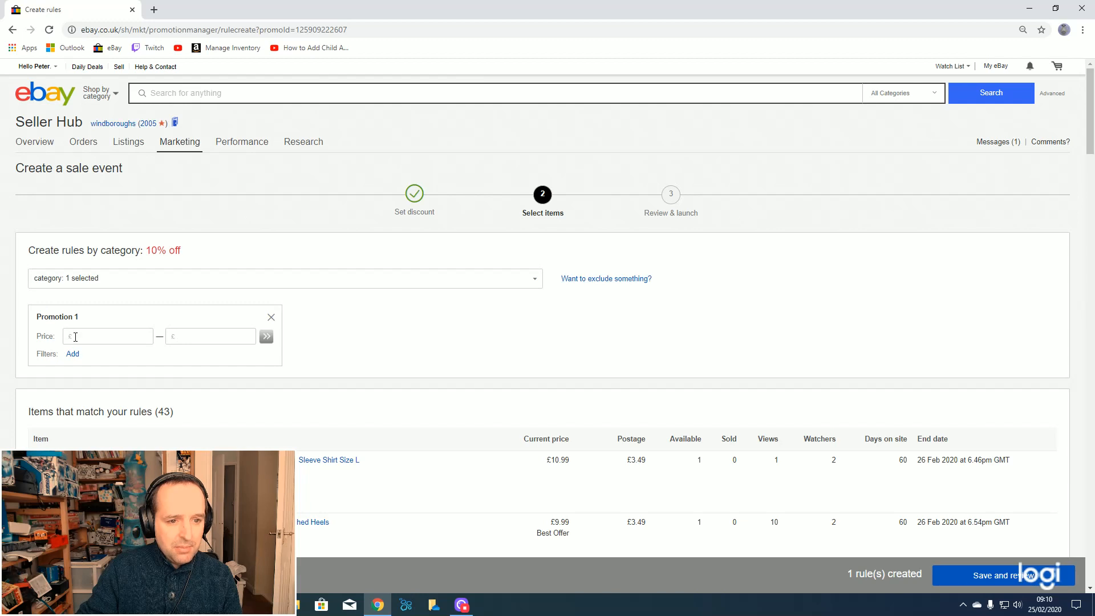
pyautogui.scroll(-2, 491, 339)
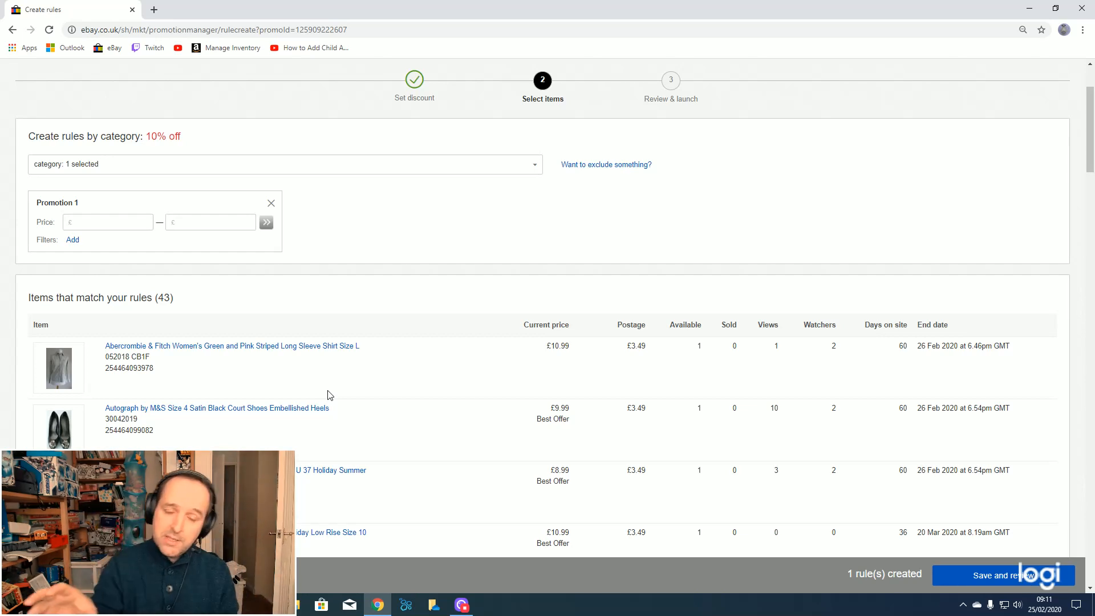
pyautogui.scroll(-4, 330, 399)
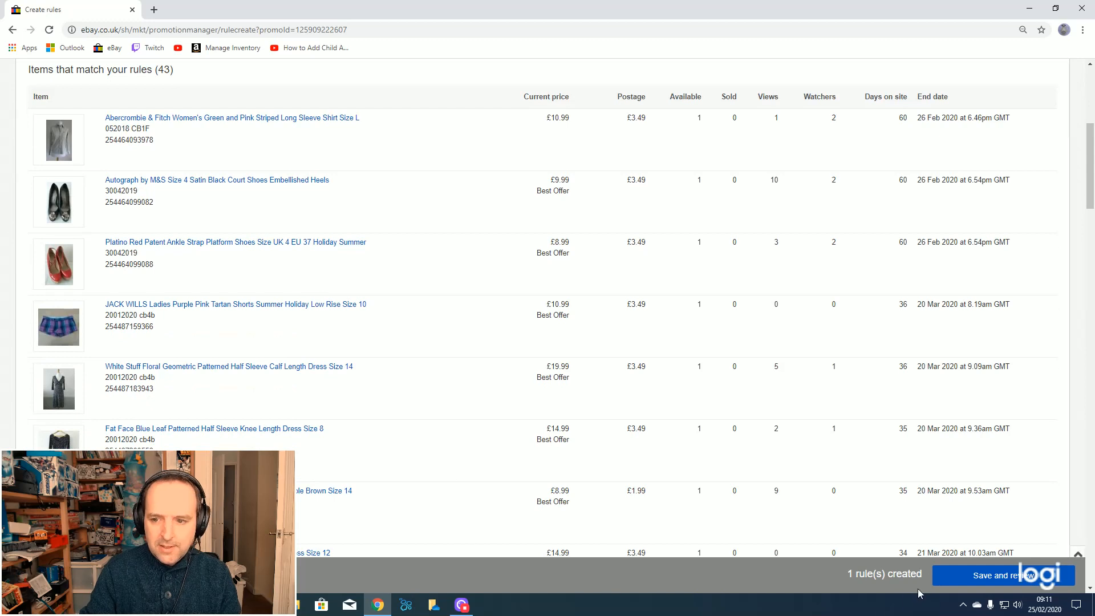
pyautogui.click(956, 579)
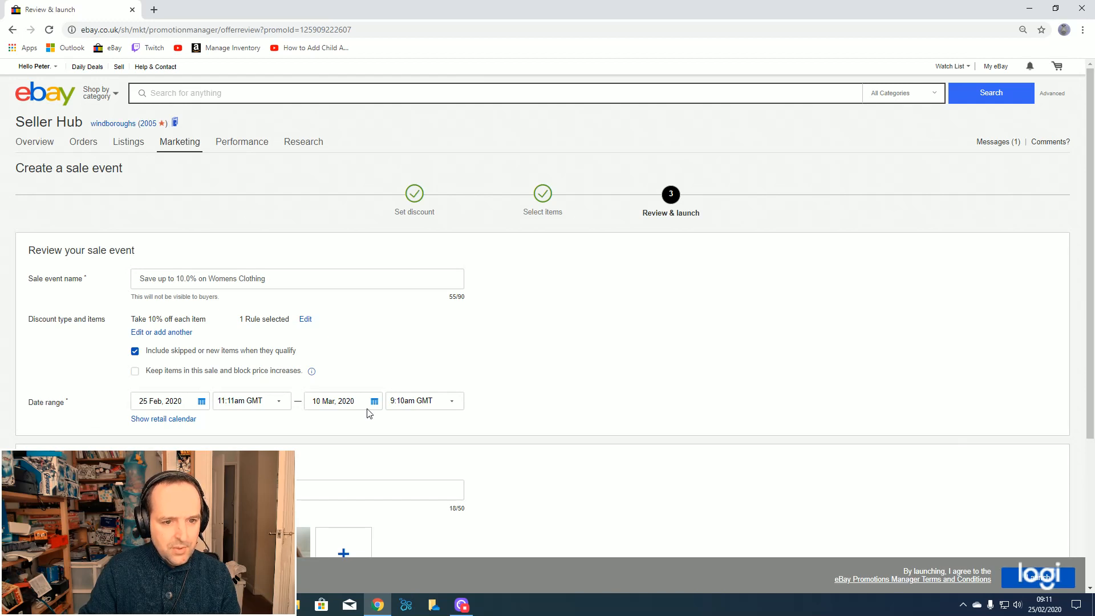
# Set the copied 10% Womens Clothing sale event to Start now and launch it
pyautogui.click(280, 401)
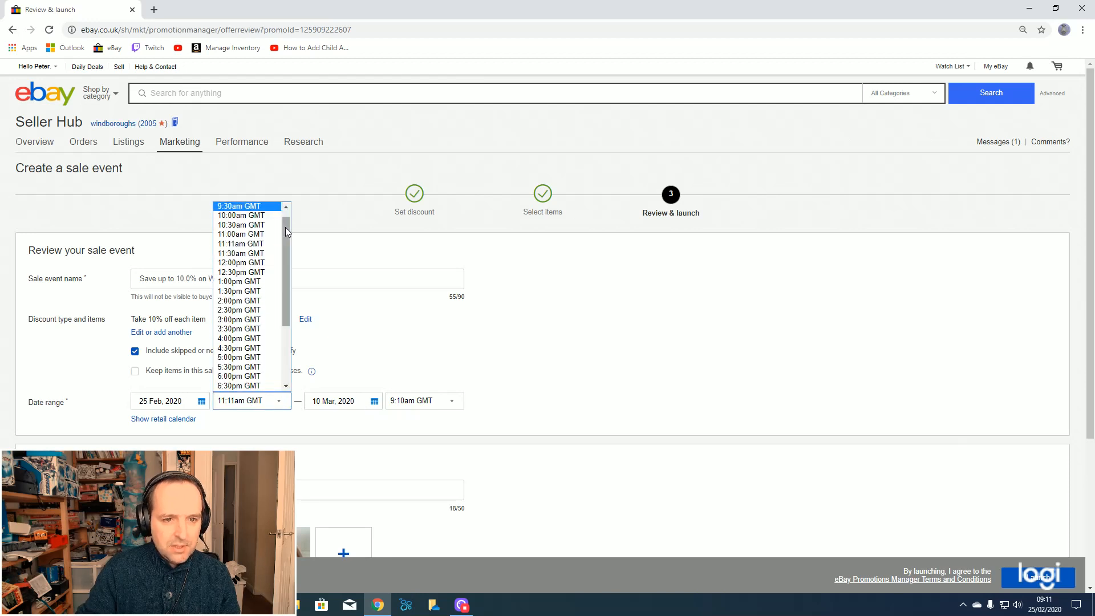
pyautogui.click(264, 206)
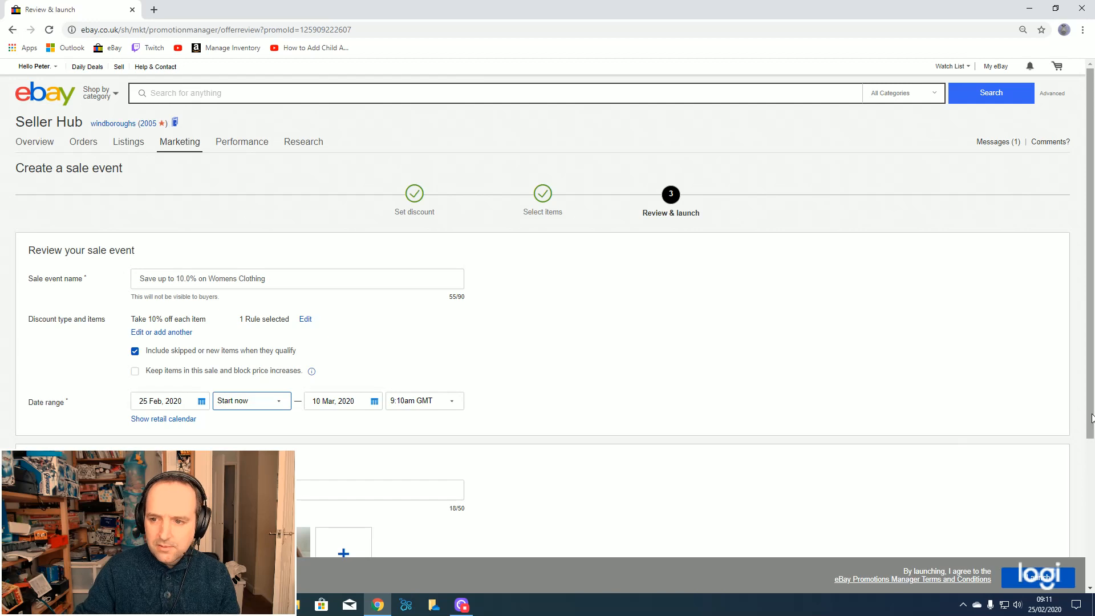
pyautogui.scroll(-3, 1061, 416)
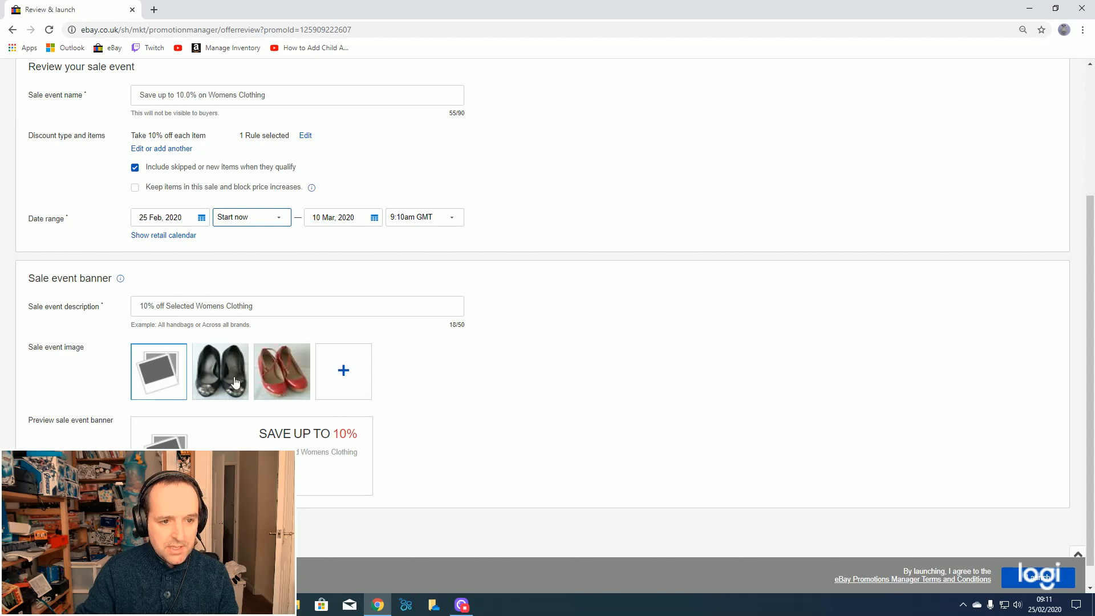
pyautogui.click(1041, 578)
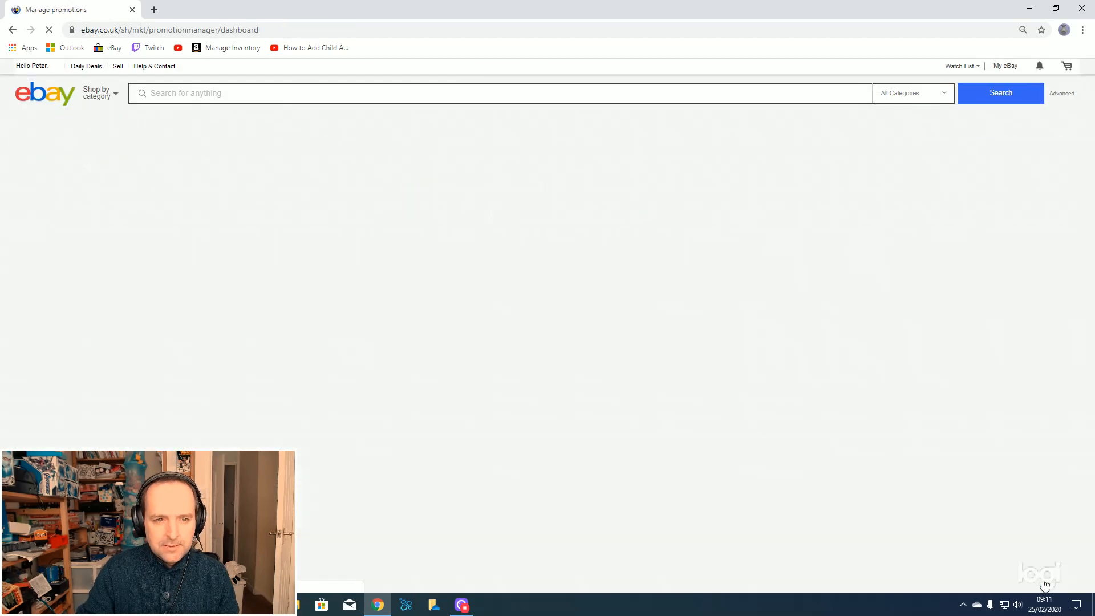
# Filter the promotions to Sale event + markdown and delete the ended "Save up to 10.0% on Womens Clothing" sale
pyautogui.scroll(-4, 513, 384)
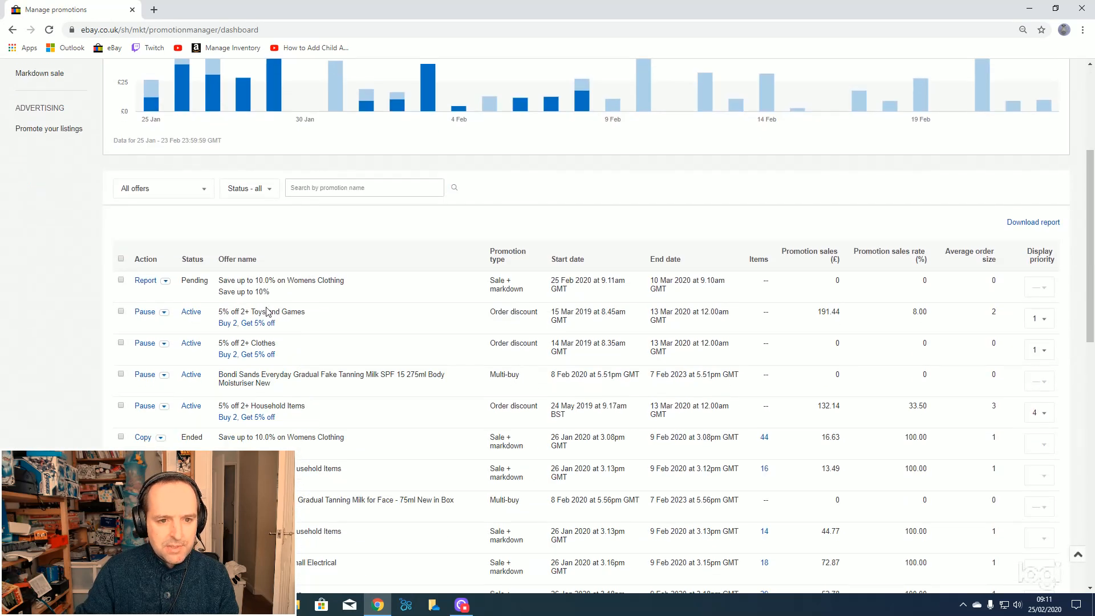
pyautogui.scroll(-2, 267, 311)
pyautogui.scroll(2, 267, 311)
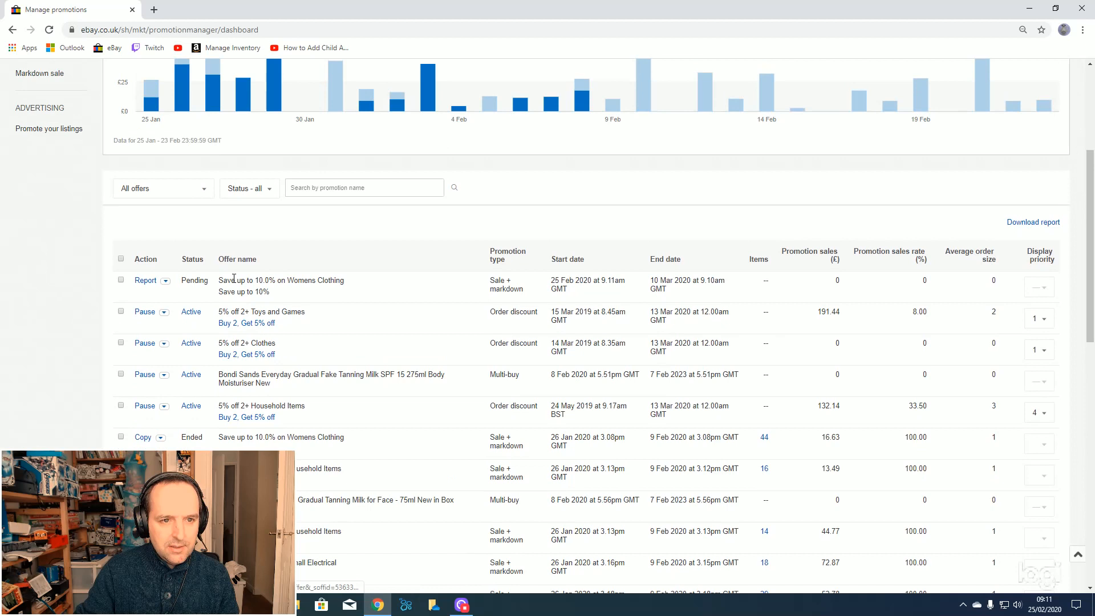
pyautogui.click(205, 194)
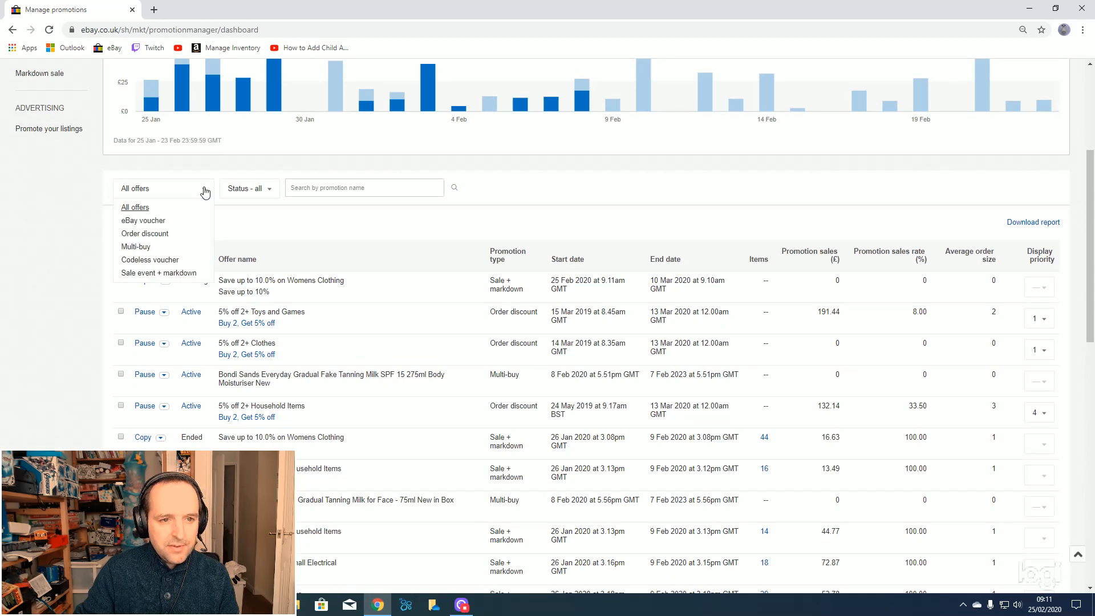
pyautogui.click(182, 274)
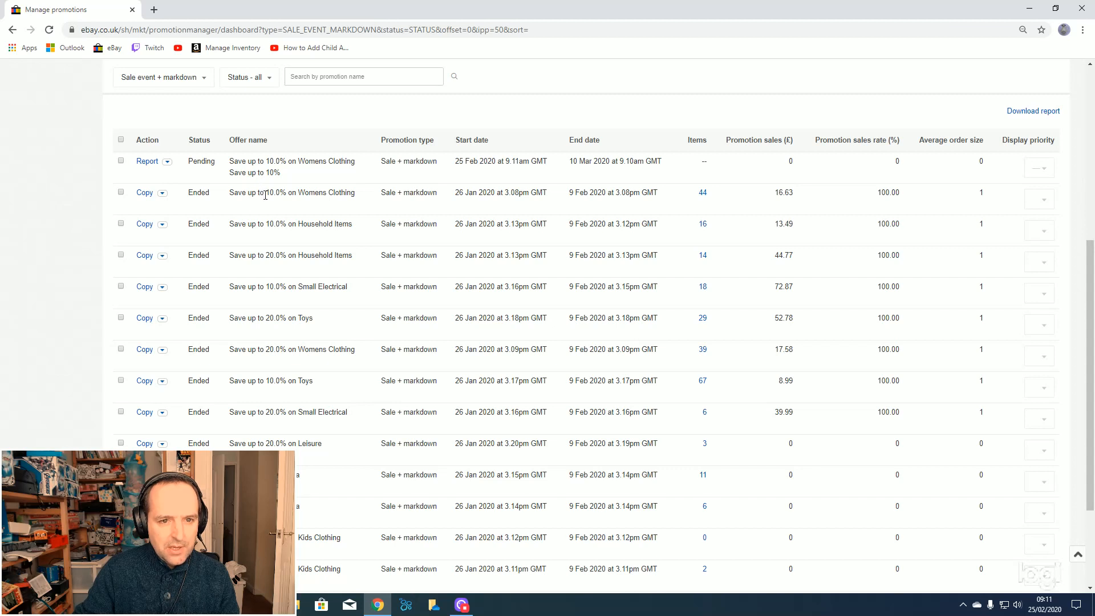
pyautogui.click(162, 195)
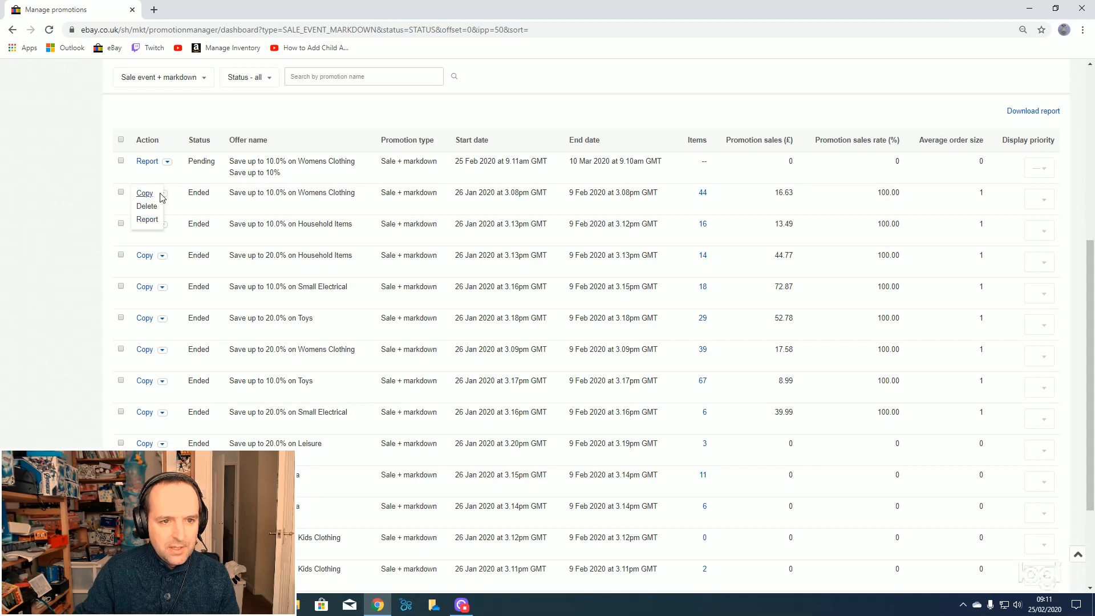
pyautogui.click(148, 207)
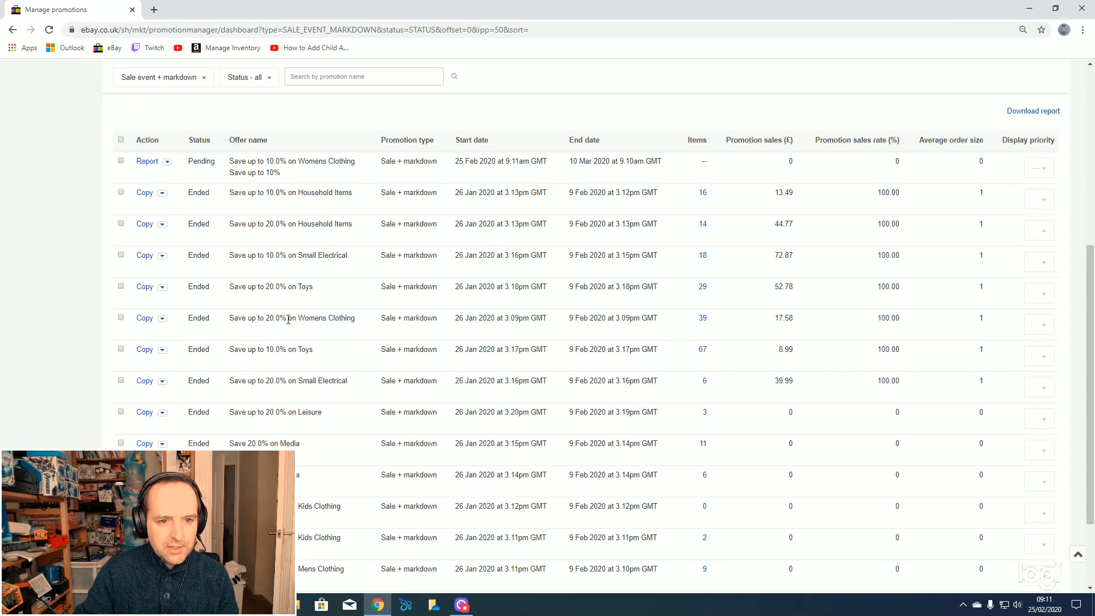
# Copy the ended "Save up to 20.0% on Womens Clothing" sale with its 20% discount and Promotion 2 category rule, and proceed to the review stage
pyautogui.click(145, 323)
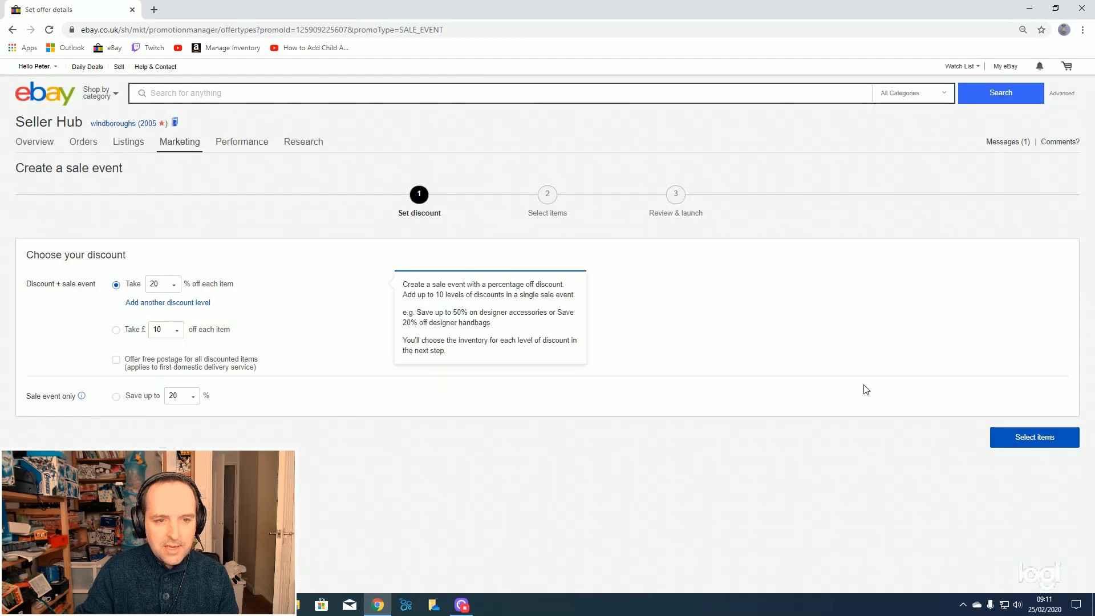
pyautogui.click(1031, 449)
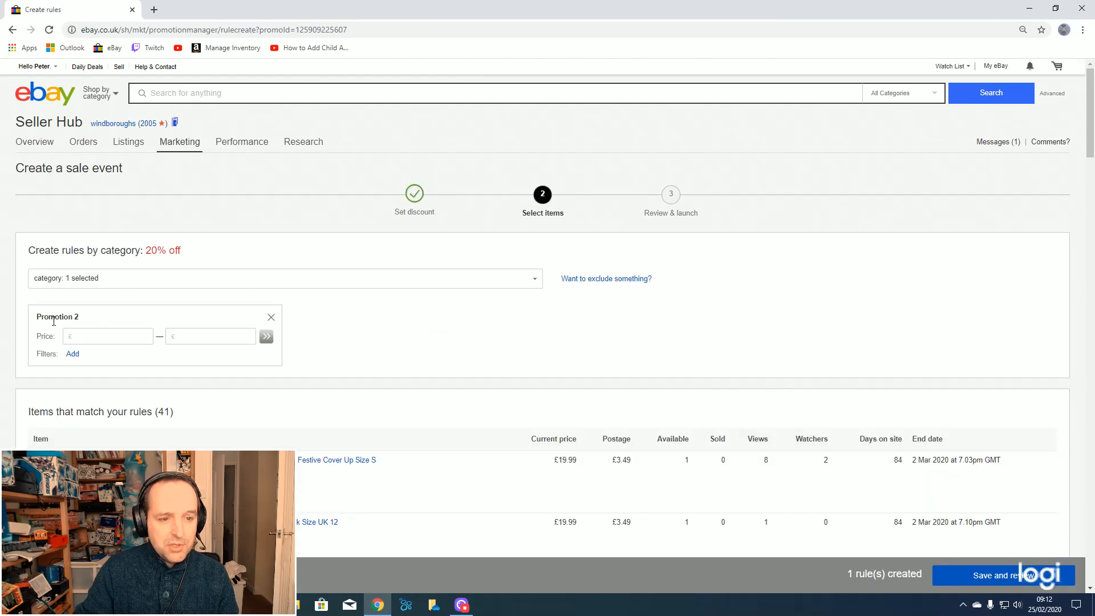
pyautogui.scroll(-4, 721, 371)
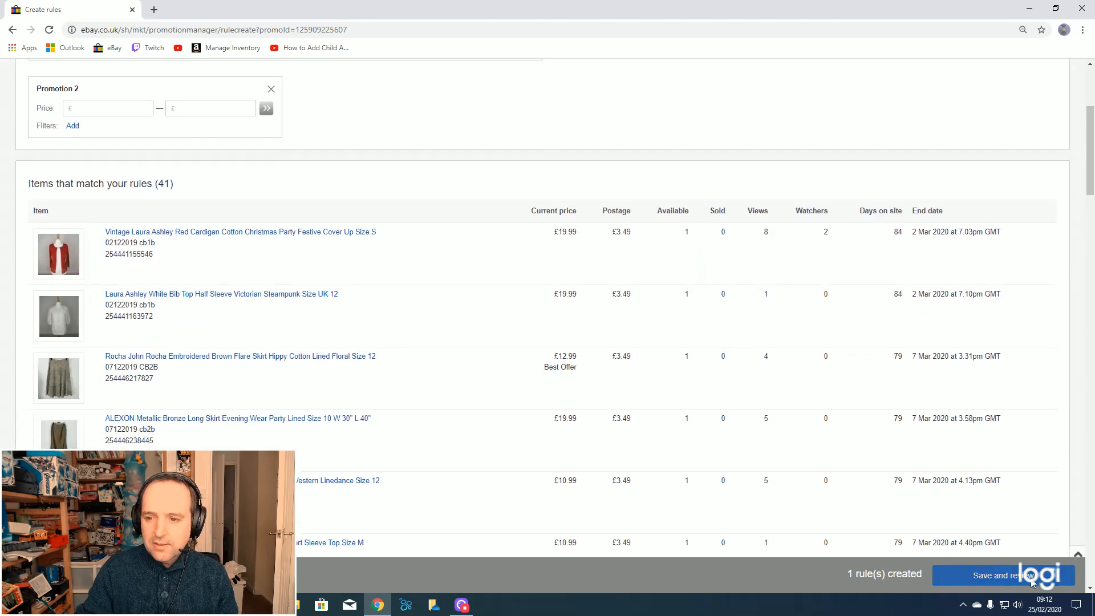
pyautogui.click(1003, 575)
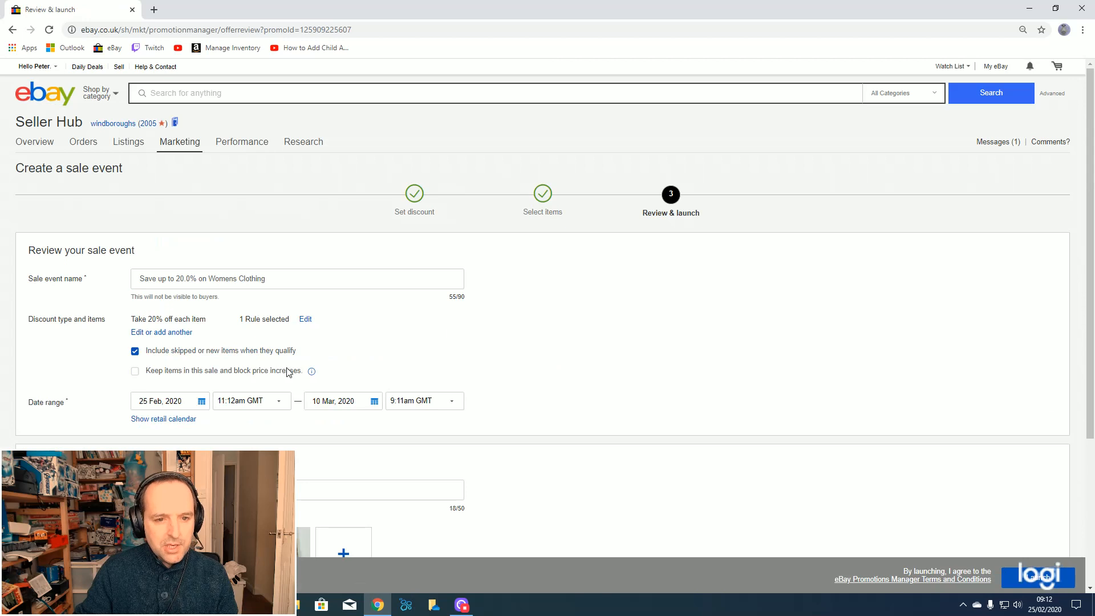
# Set the copied 20% Womens Clothing sale event to Start now and launch it
pyautogui.scroll(-1, 287, 370)
pyautogui.click(284, 346)
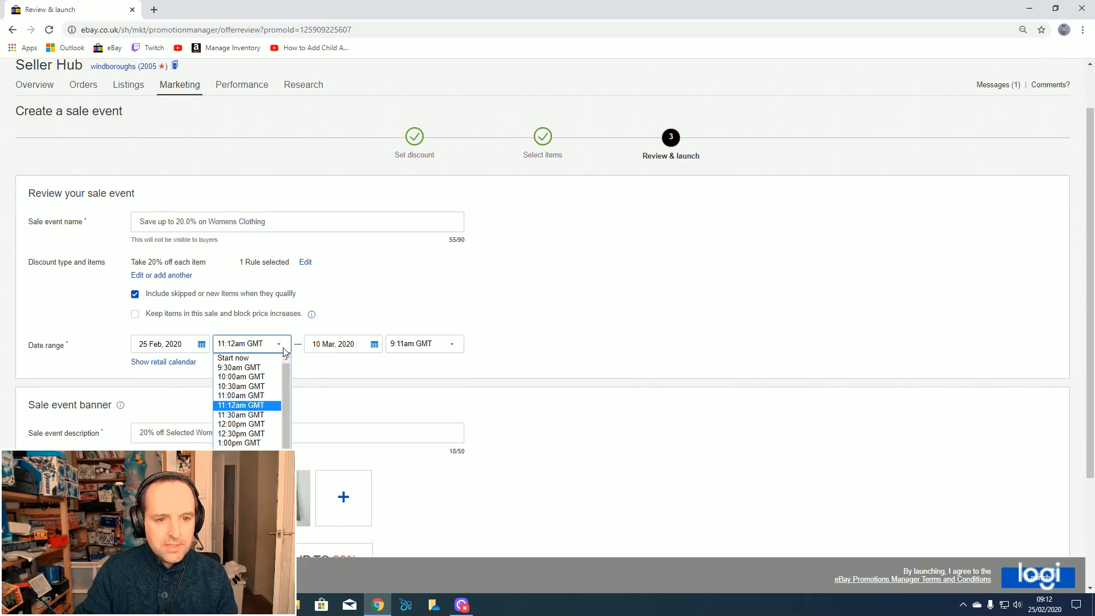
pyautogui.click(275, 362)
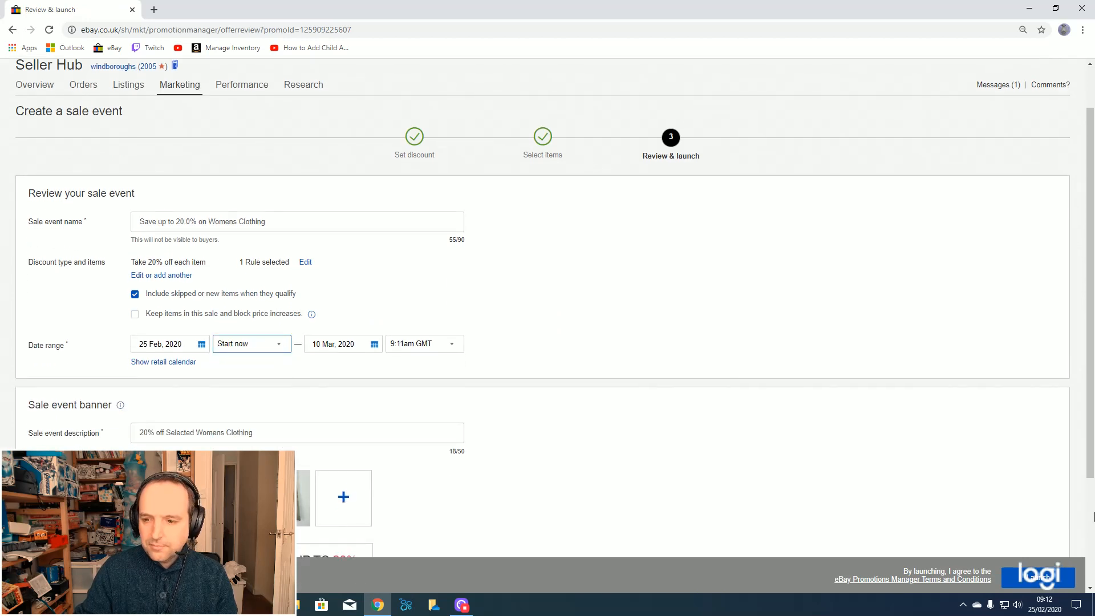
pyautogui.click(1030, 579)
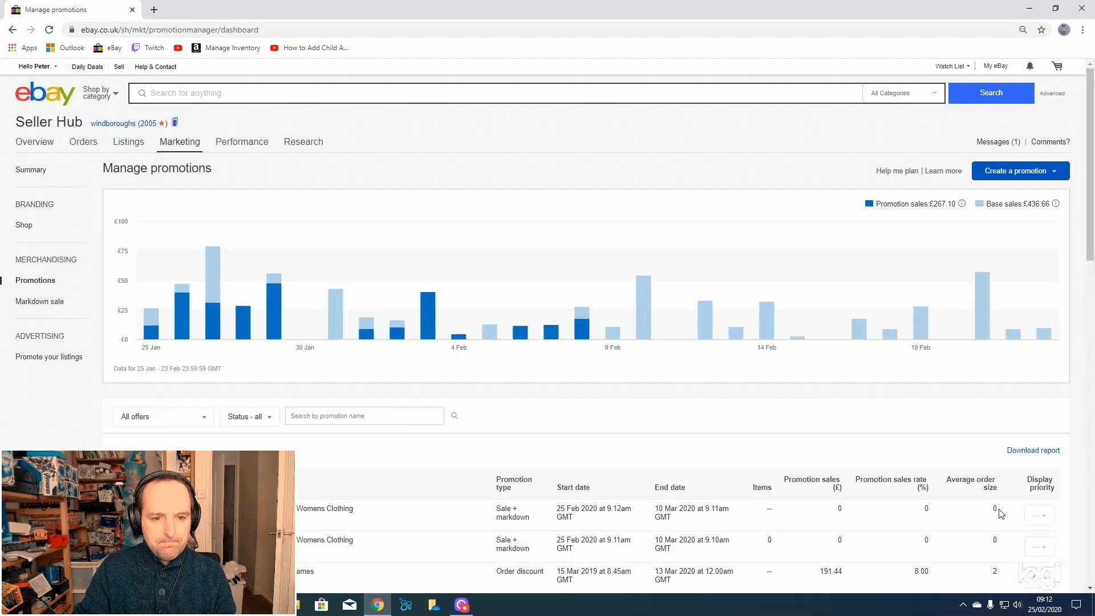
# Filter the promotions to Sale event + markdown again and delete the ended "Save up to 20.0% on Womens Clothing" sale
pyautogui.scroll(-6, 998, 485)
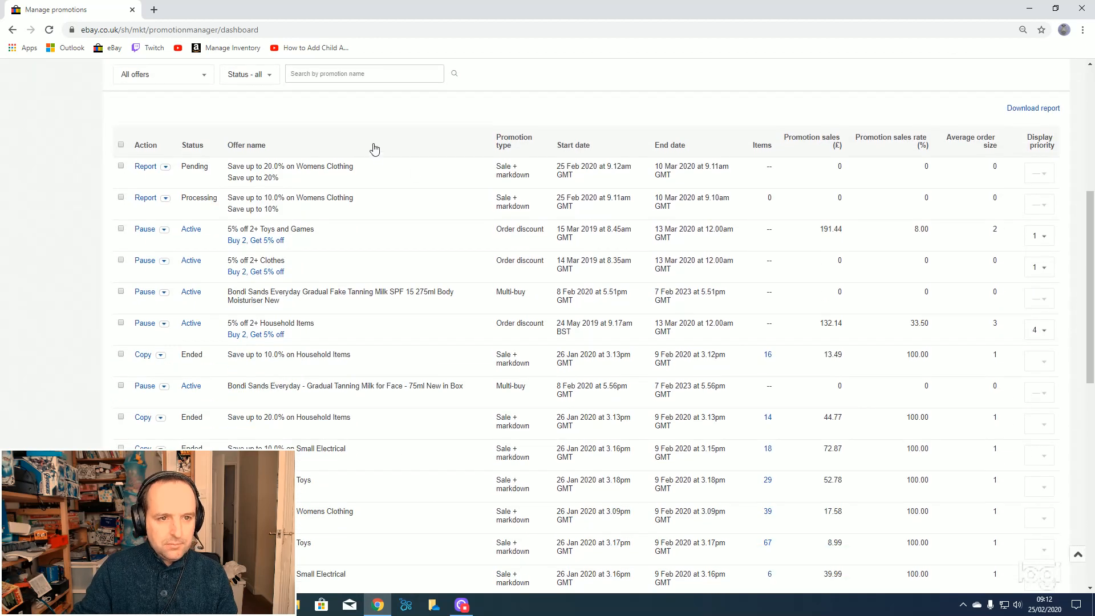
pyautogui.click(197, 78)
pyautogui.click(168, 160)
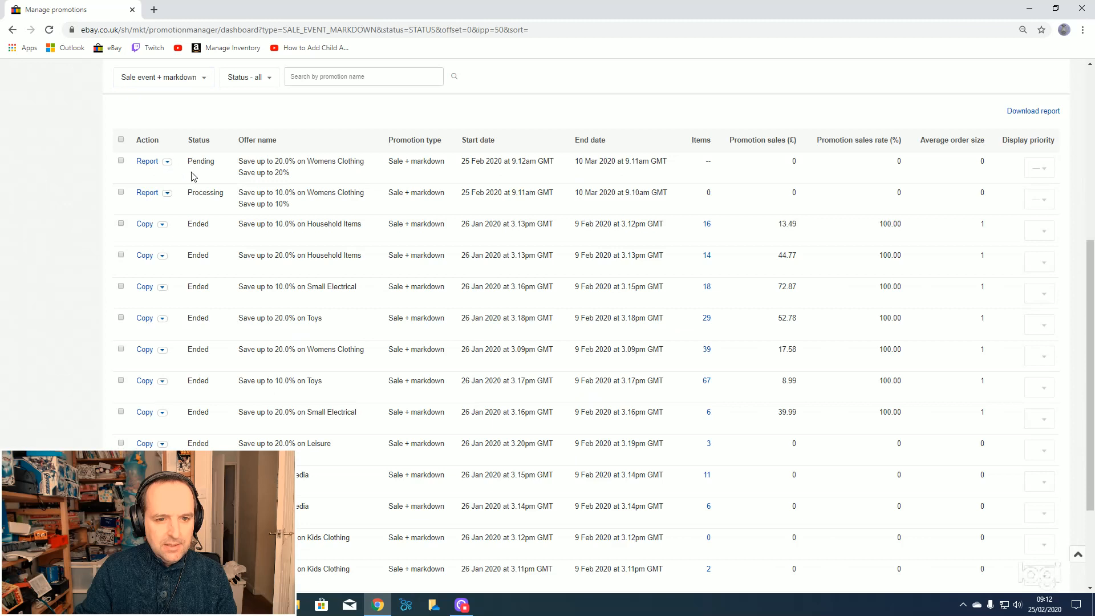
pyautogui.click(162, 351)
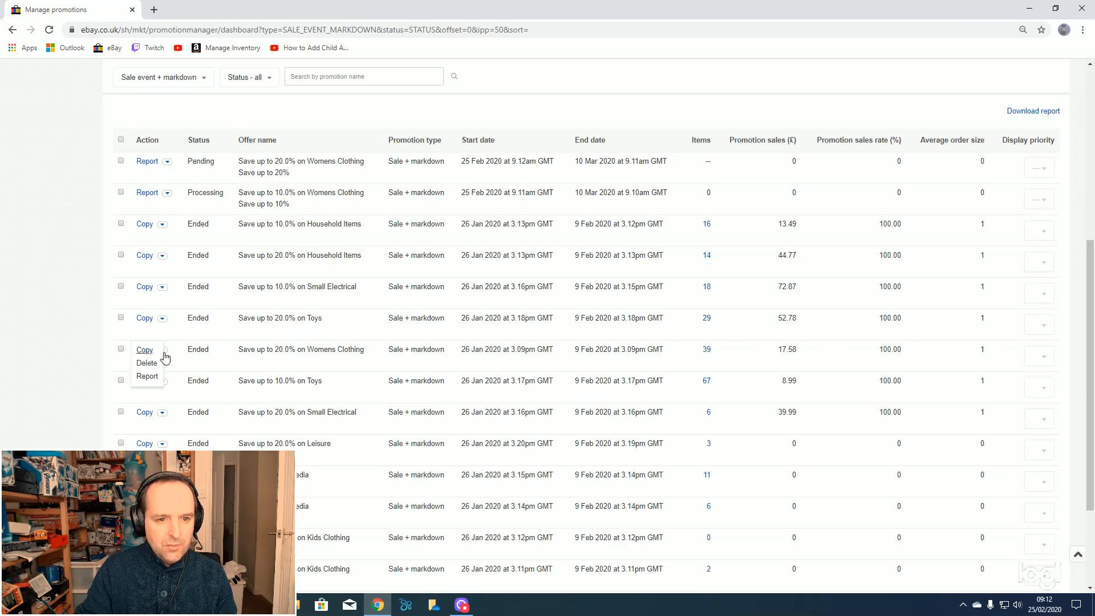
pyautogui.click(153, 368)
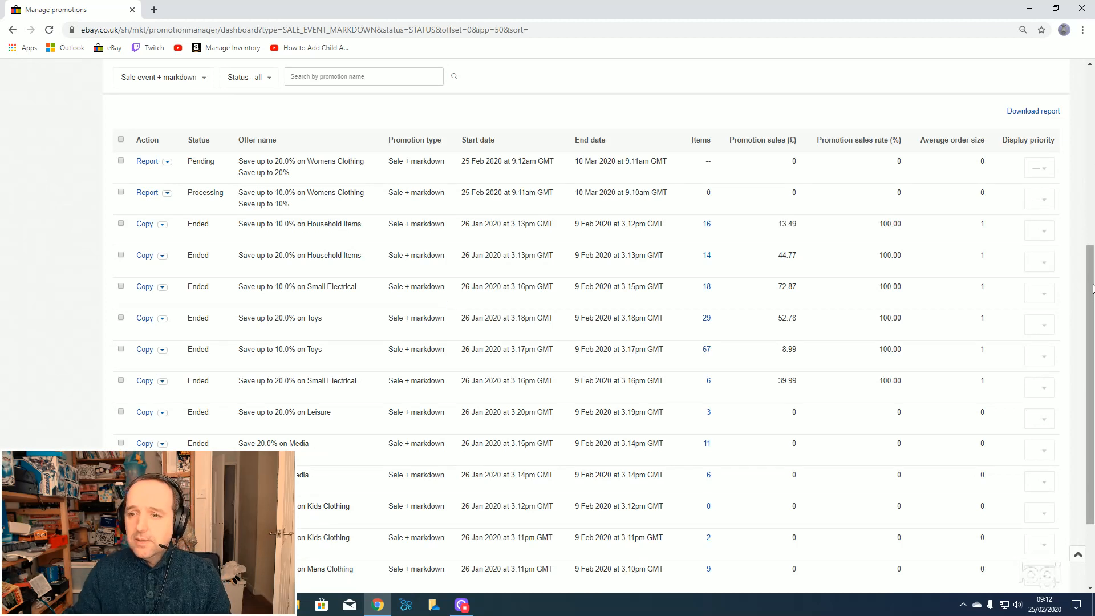
# Return to the Seller Hub overview and open the active listings at the most recently started items
pyautogui.scroll(3, 1087, 293)
pyautogui.scroll(5, 1088, 294)
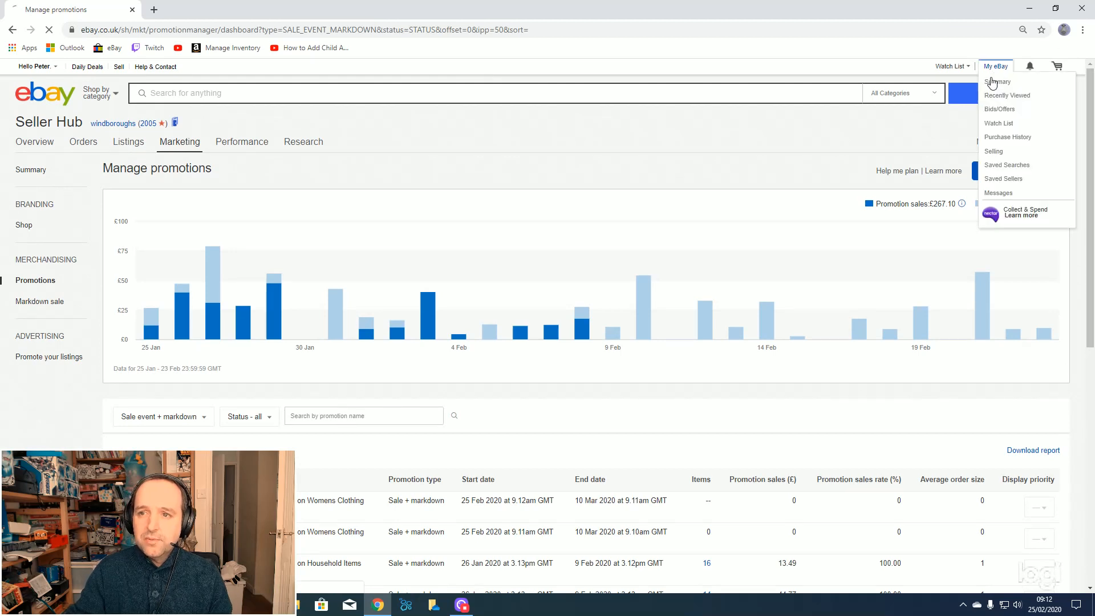
pyautogui.click(991, 81)
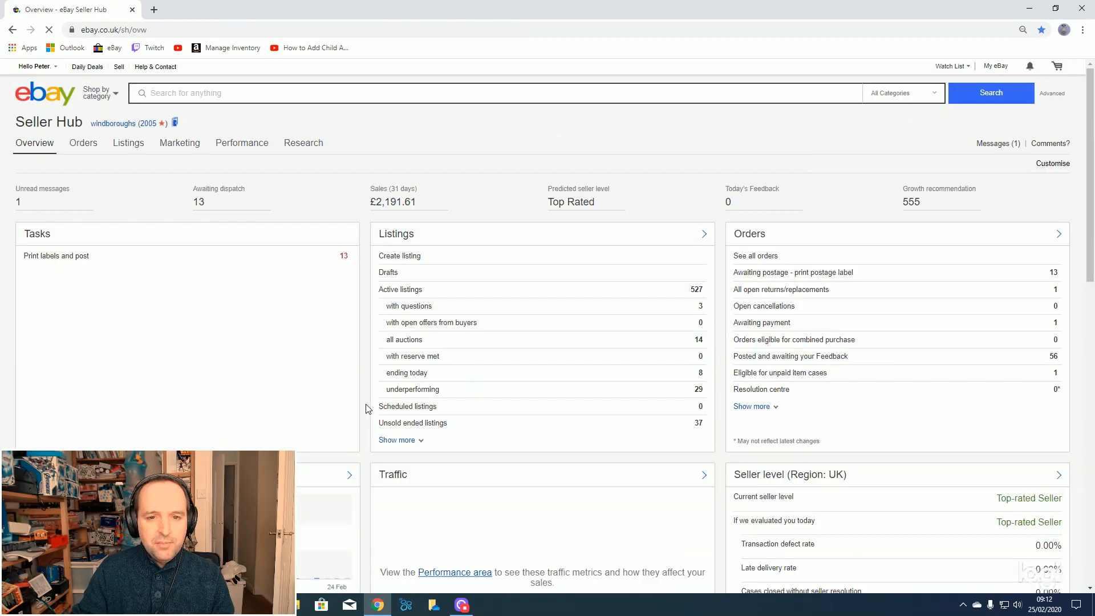
pyautogui.click(407, 291)
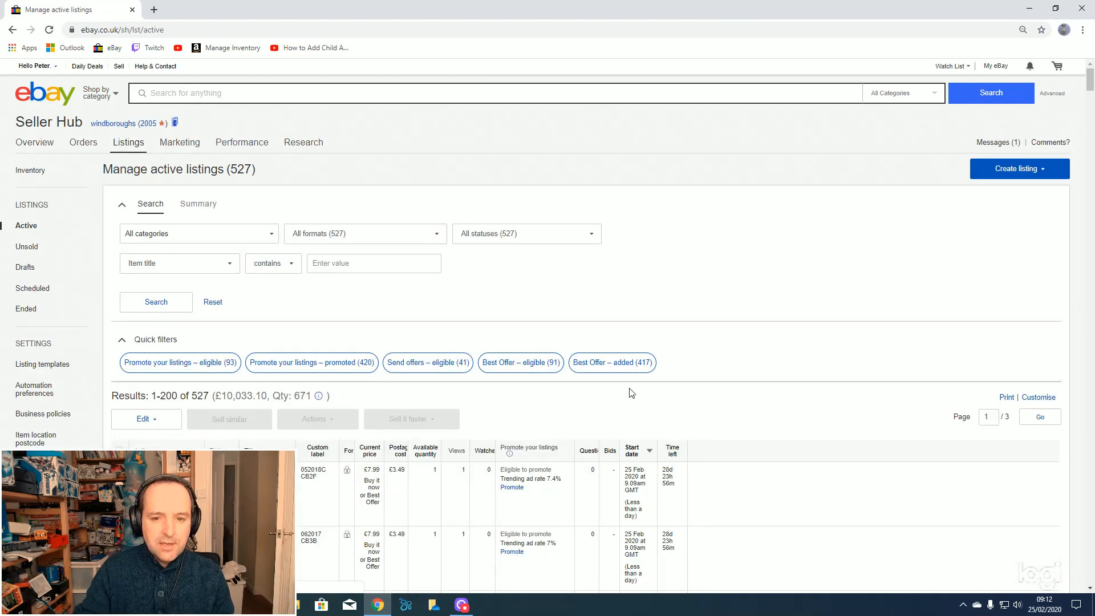
pyautogui.scroll(-2, 631, 387)
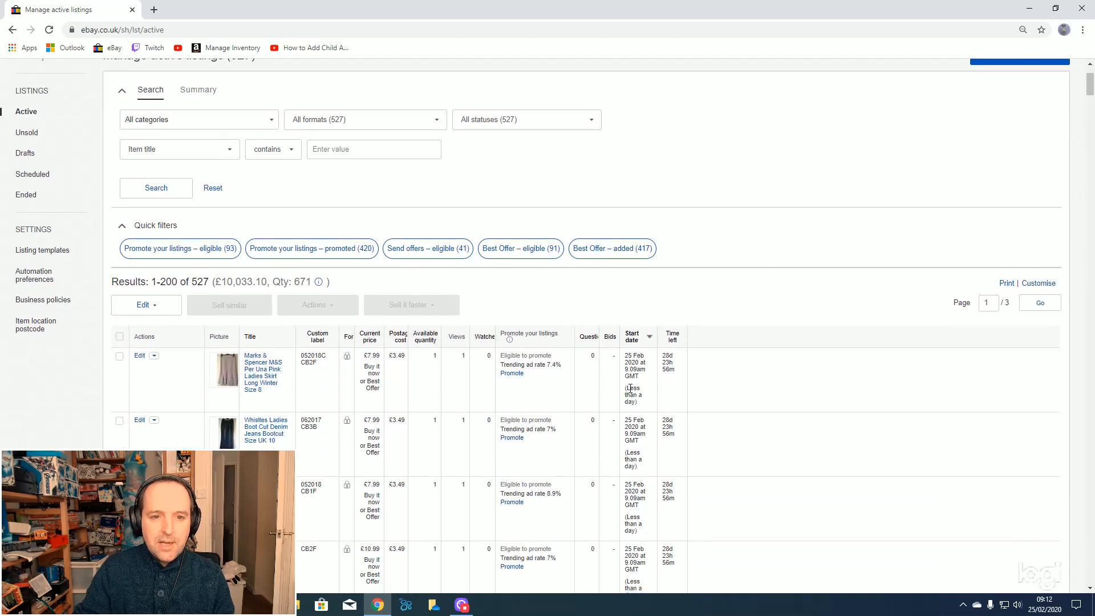
pyautogui.scroll(-1, 630, 388)
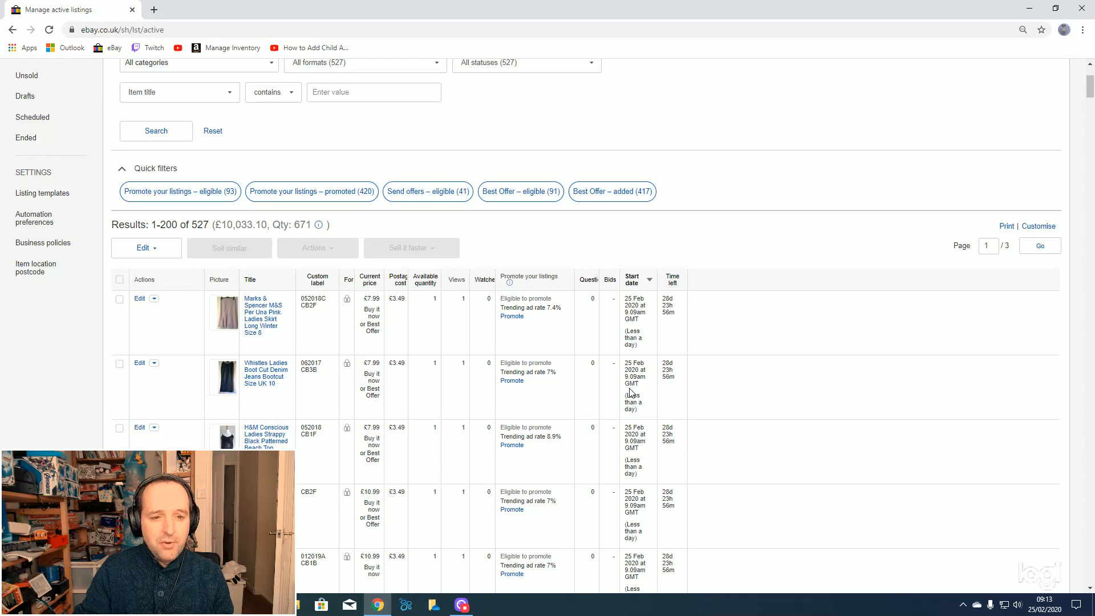
pyautogui.scroll(-1, 631, 393)
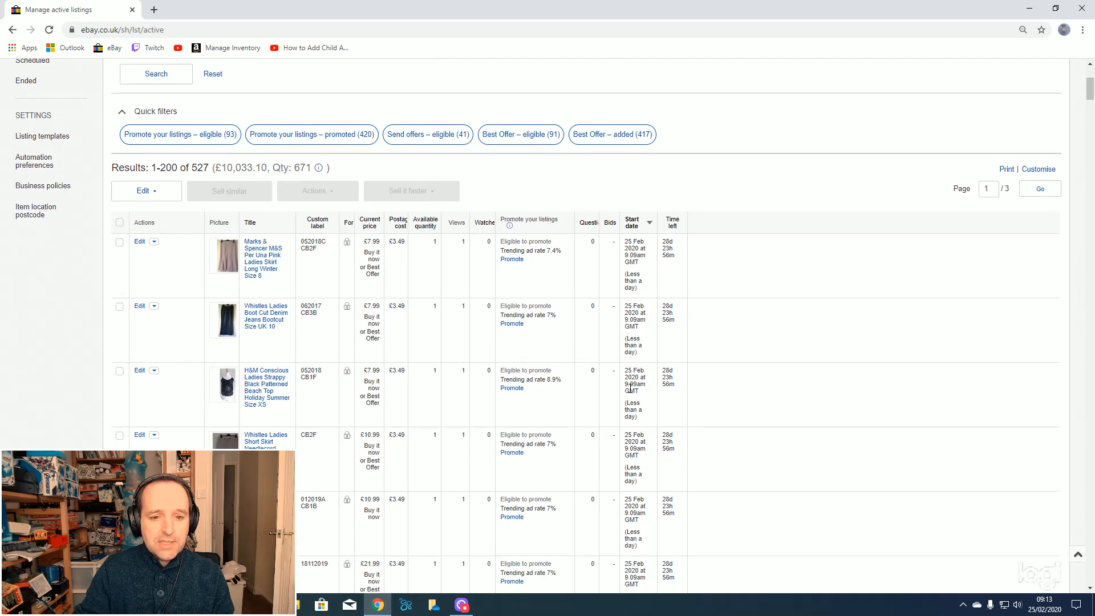